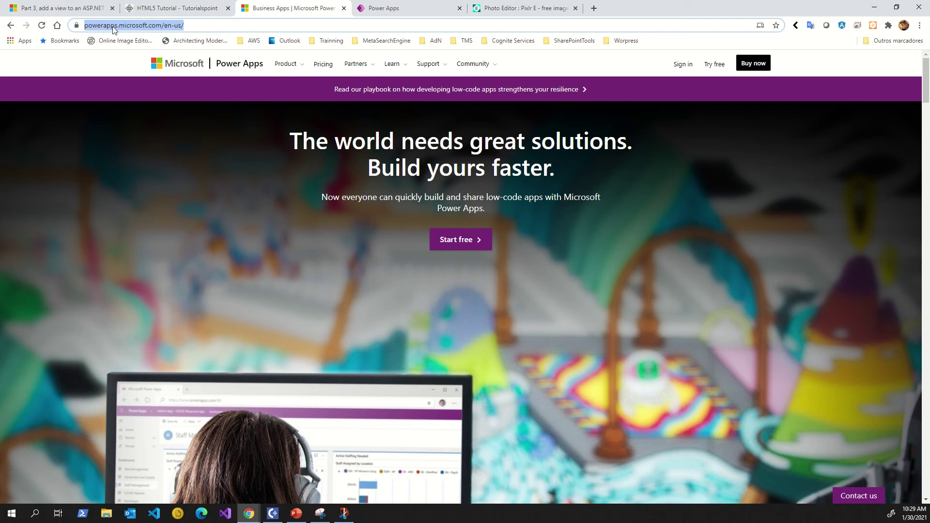
Start the free Power Apps sign-up from powerapps.microsoft.com.
click(192, 25)
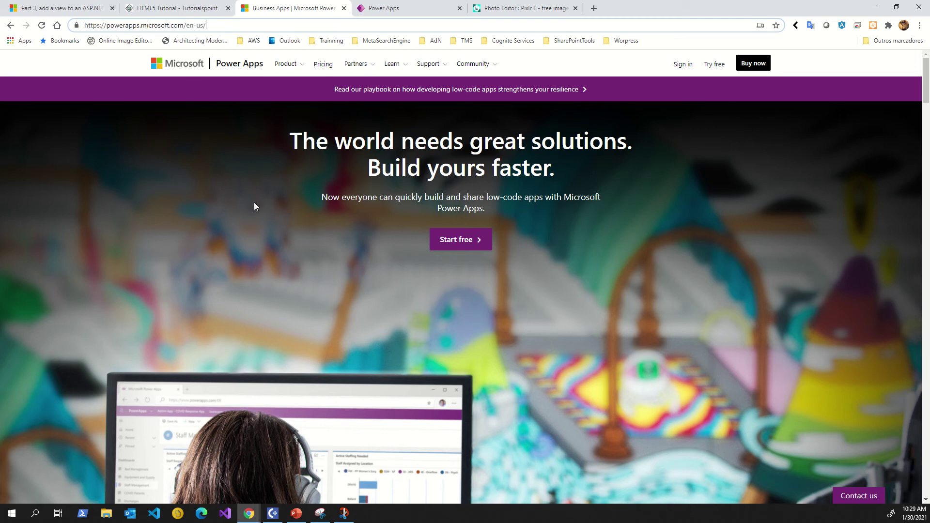
click(465, 243)
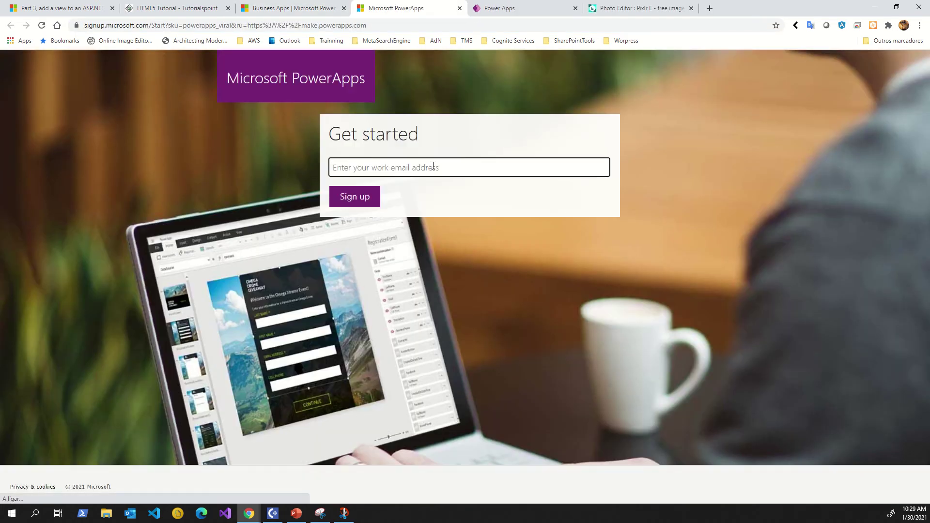
Fill in the saved work email from autofill and submit it to sign up.
click(433, 165)
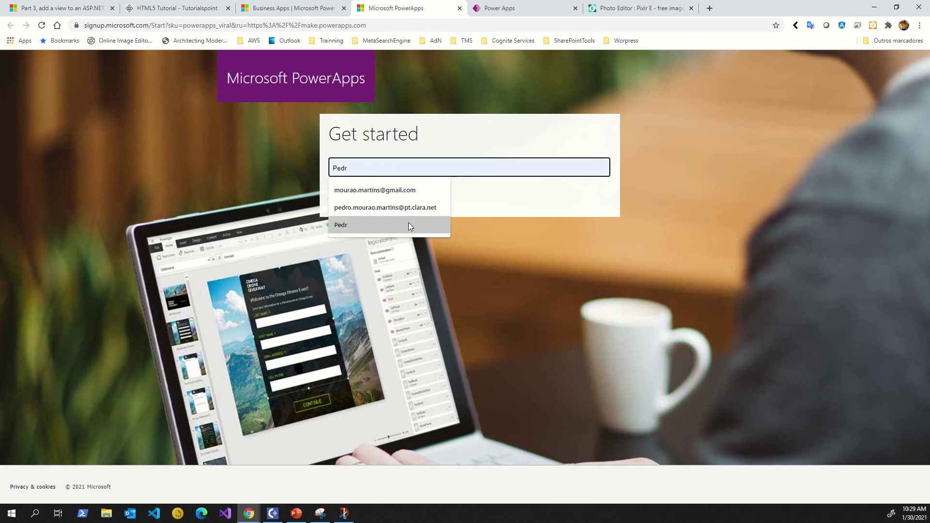
click(411, 208)
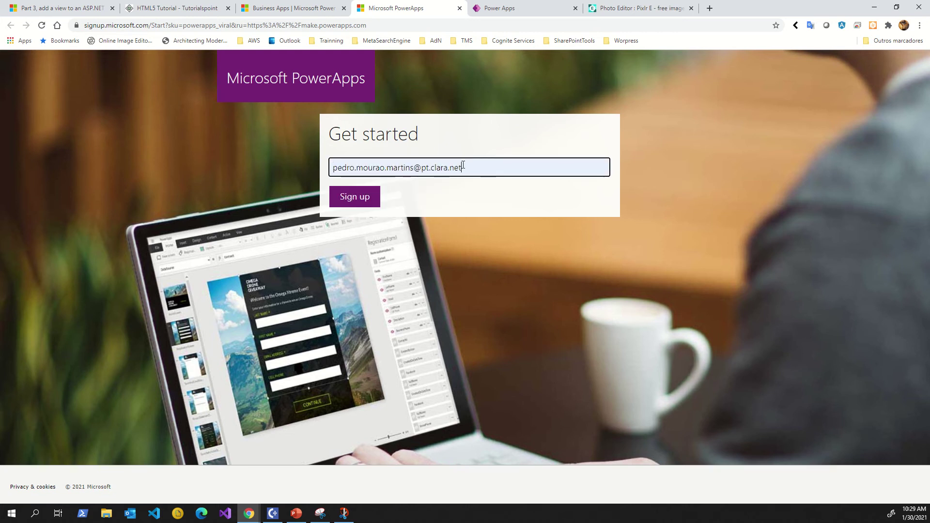
drag(462, 165, 312, 180)
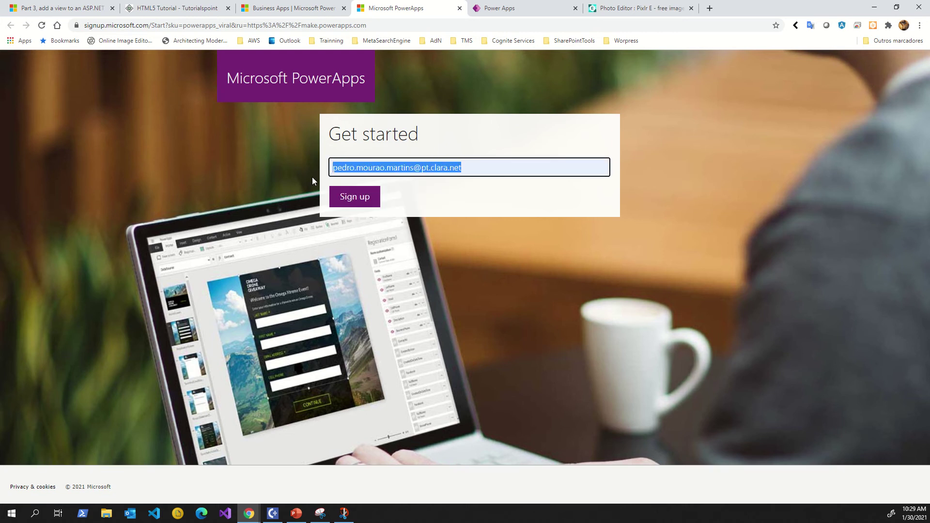
click(255, 178)
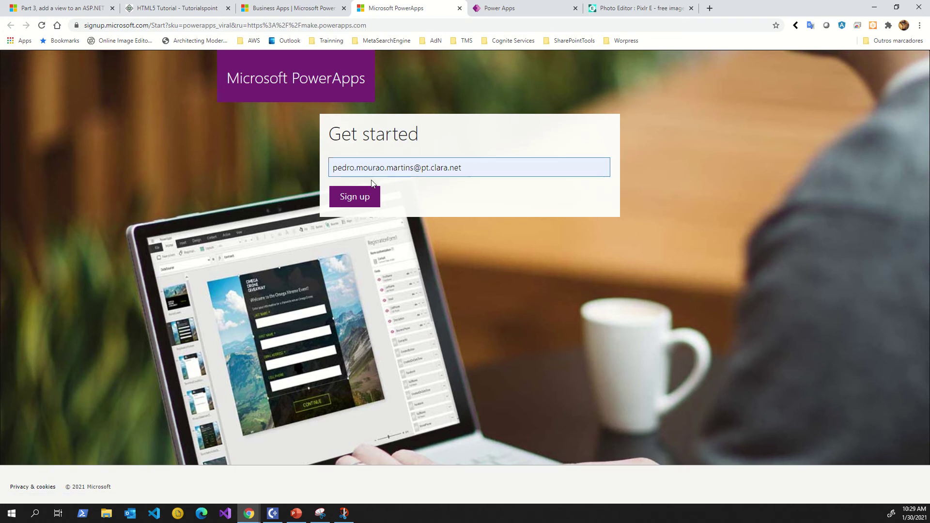
click(366, 198)
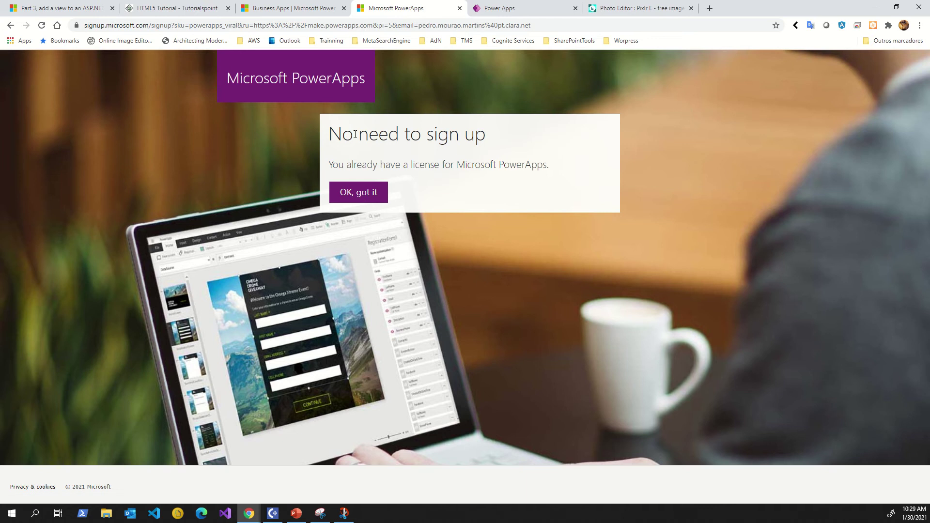
Acknowledge the No need to sign up notice with OK, got it.
drag(342, 135, 565, 139)
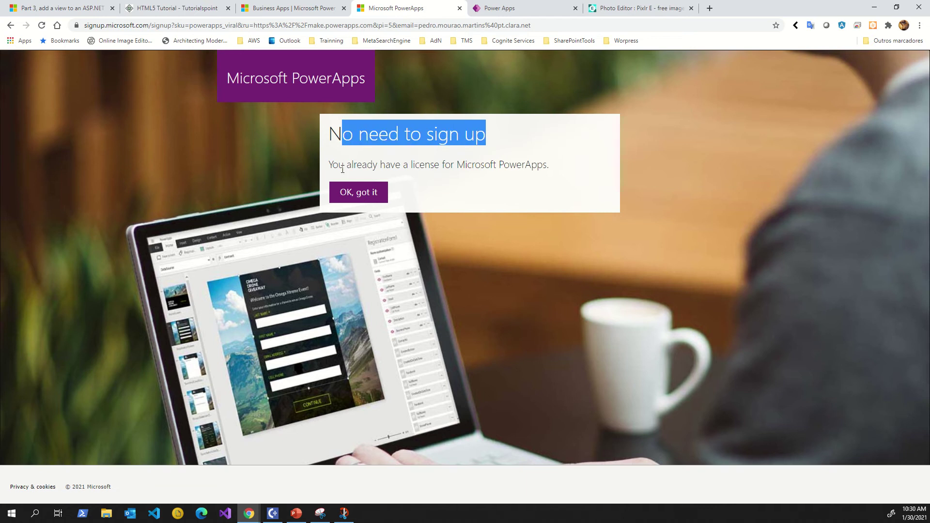
click(336, 144)
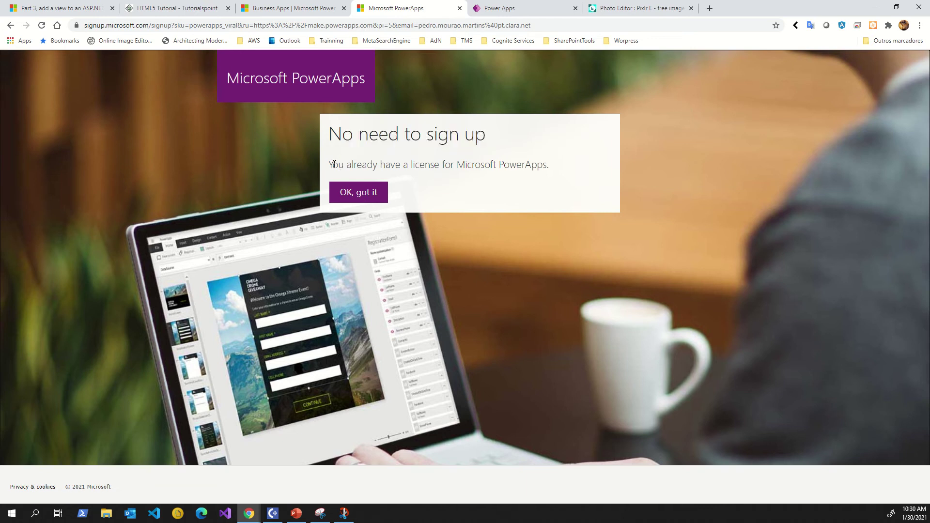
drag(334, 165, 561, 169)
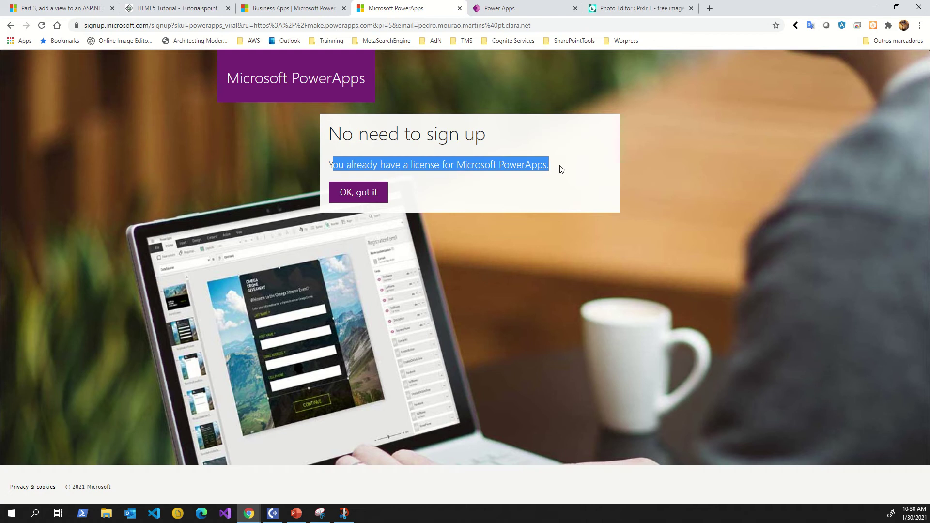
click(562, 170)
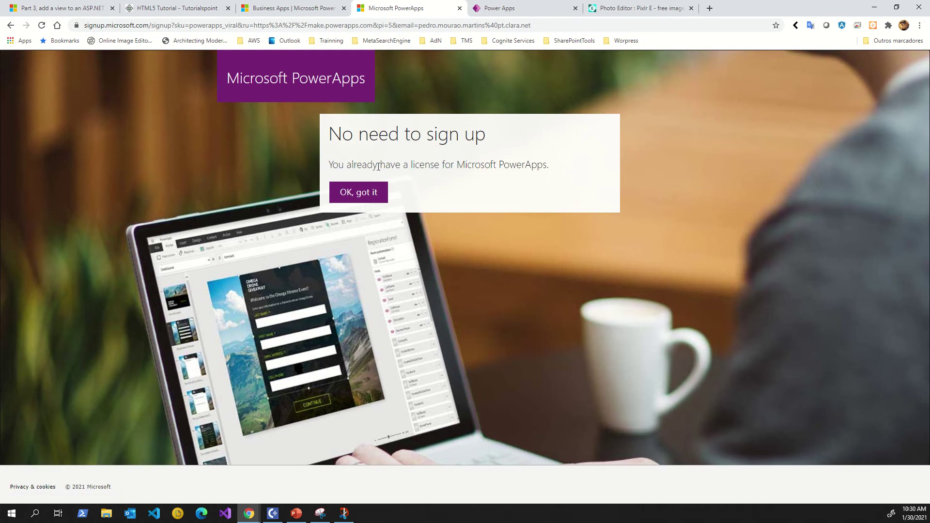
drag(378, 166, 445, 166)
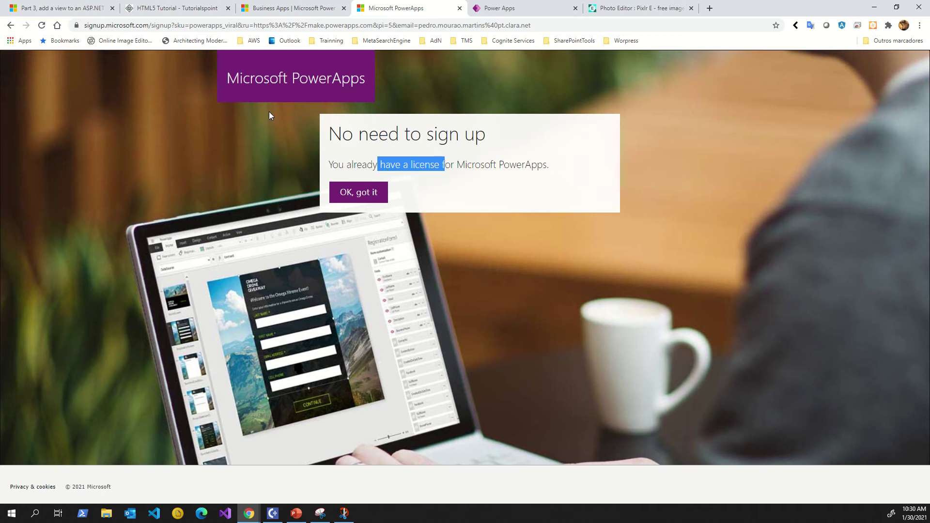
click(361, 198)
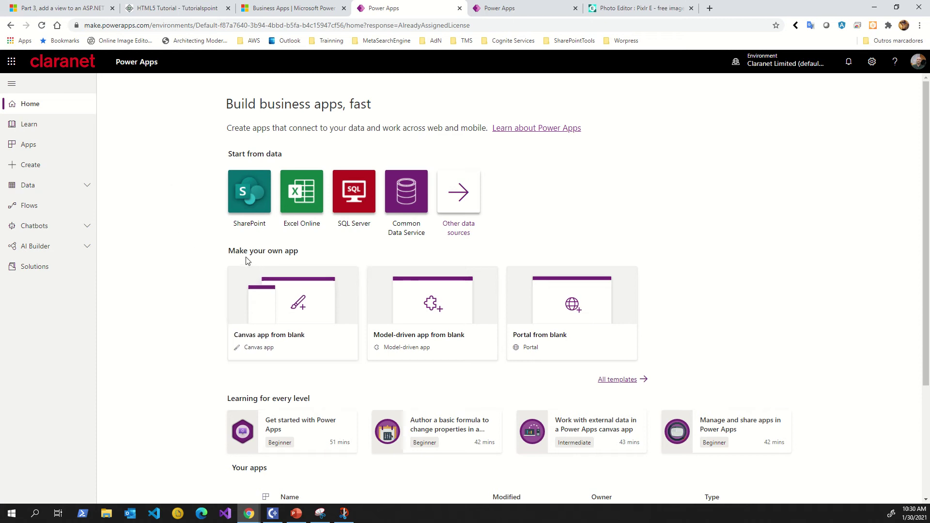
Choose the Canvas app from blank tile under Make your own app.
drag(292, 253, 233, 241)
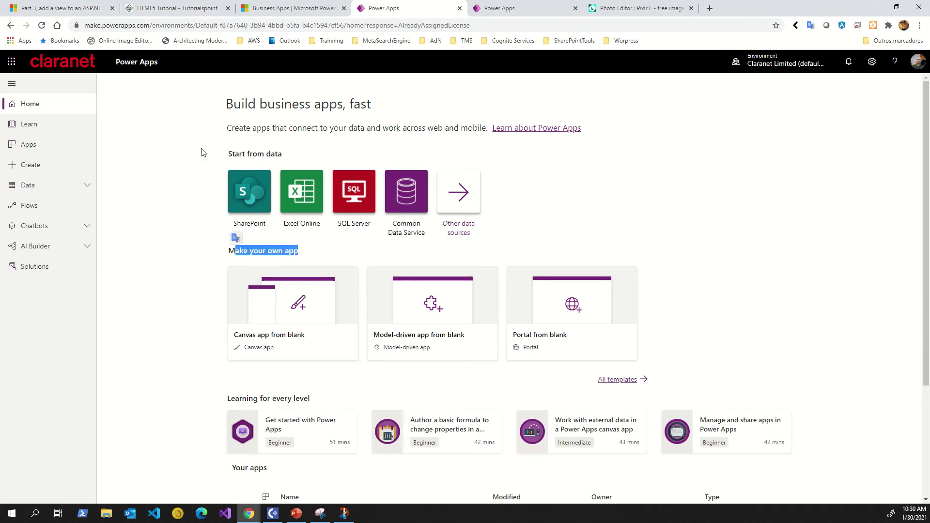
click(204, 148)
drag(216, 105, 605, 129)
click(595, 155)
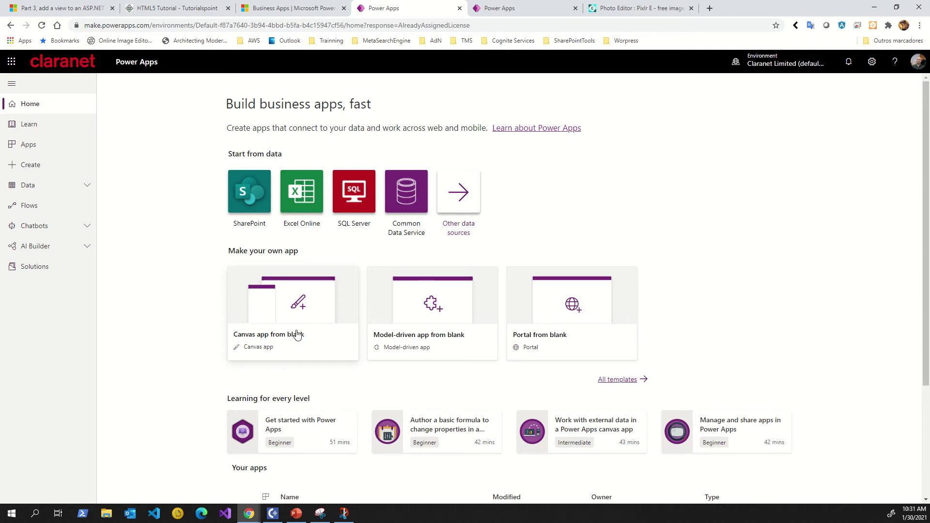
click(286, 345)
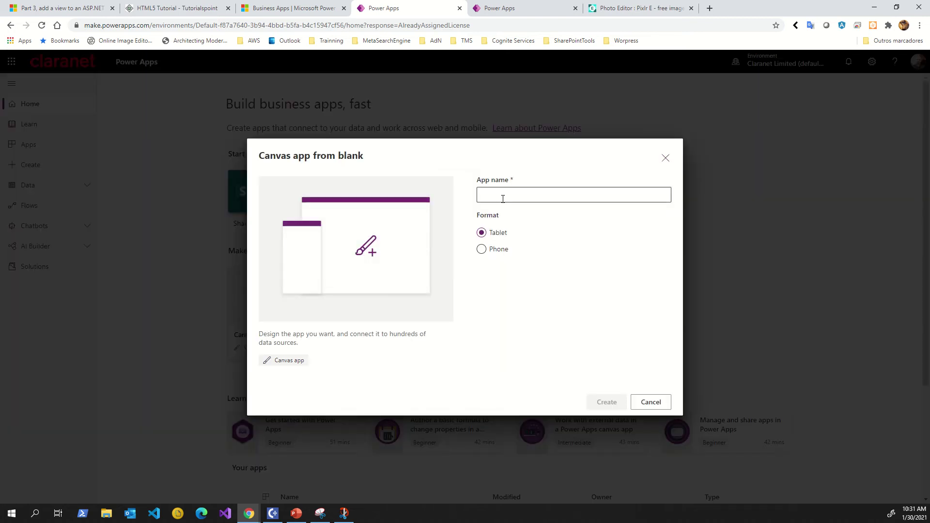
Name the new app FirtstAplicationPowerApps.
click(503, 199)
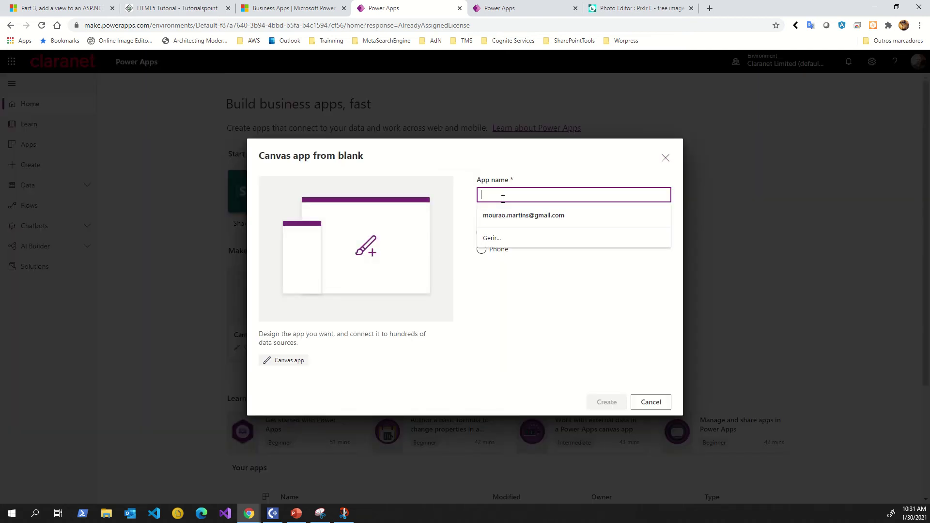
text(Firts)
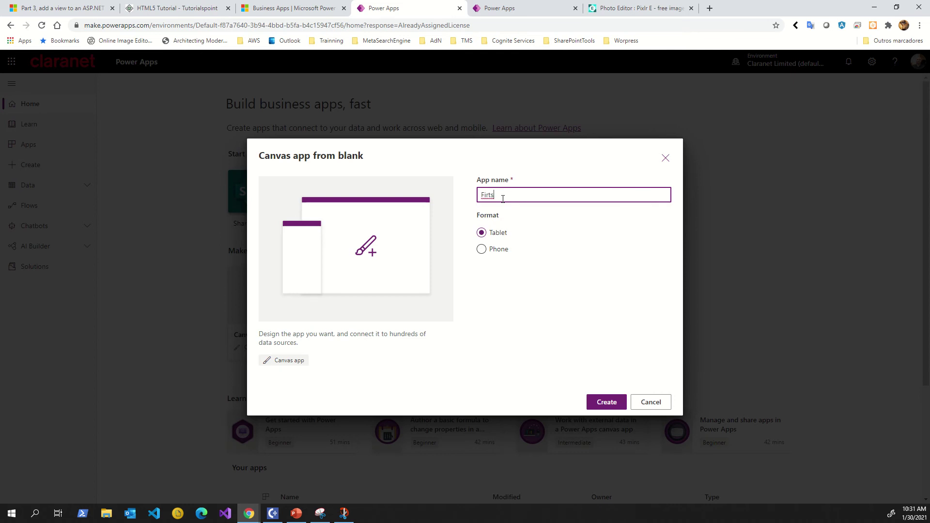
text(tAplicationPowerApps)
double_click(502, 199)
click(522, 198)
drag(526, 196, 571, 192)
click(570, 219)
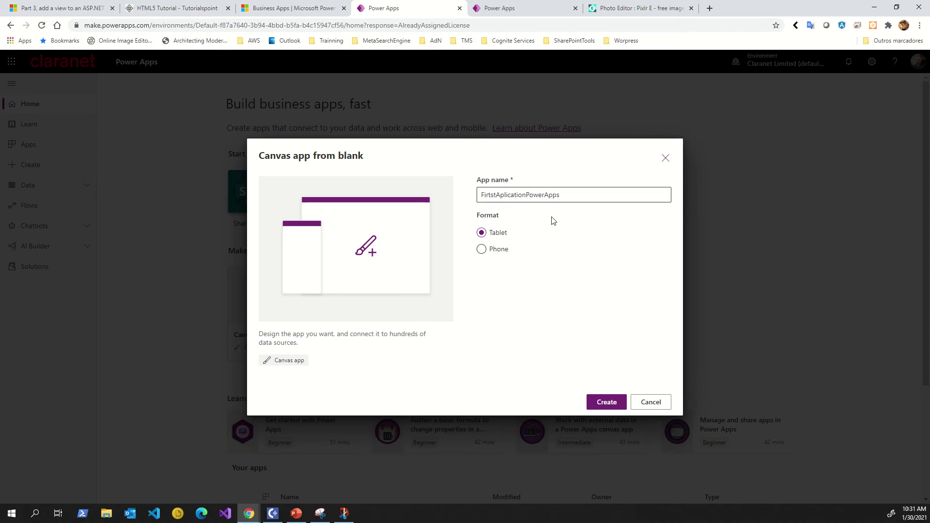
Choose the Phone format and create the app.
click(484, 250)
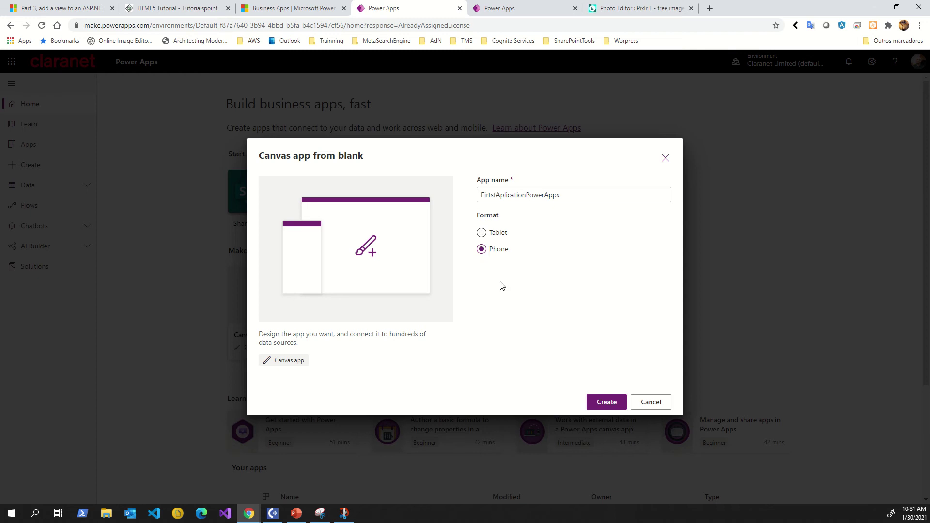
click(484, 233)
click(482, 249)
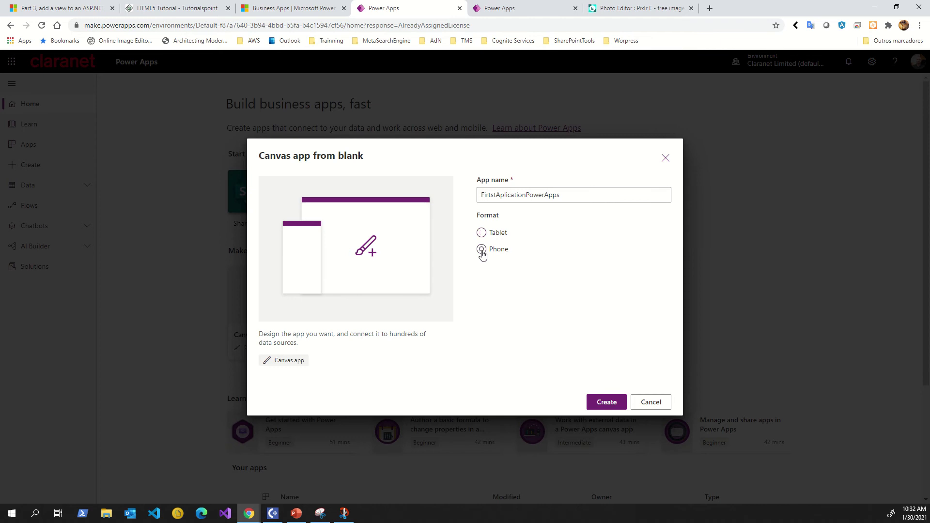
click(615, 406)
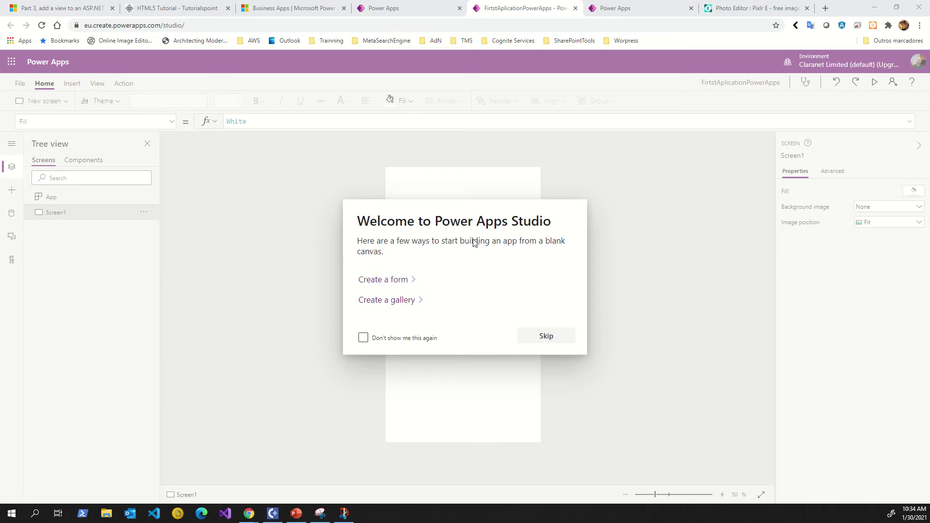
Add an edit form to Screen1 via the welcome dialog's Create a form option.
click(390, 280)
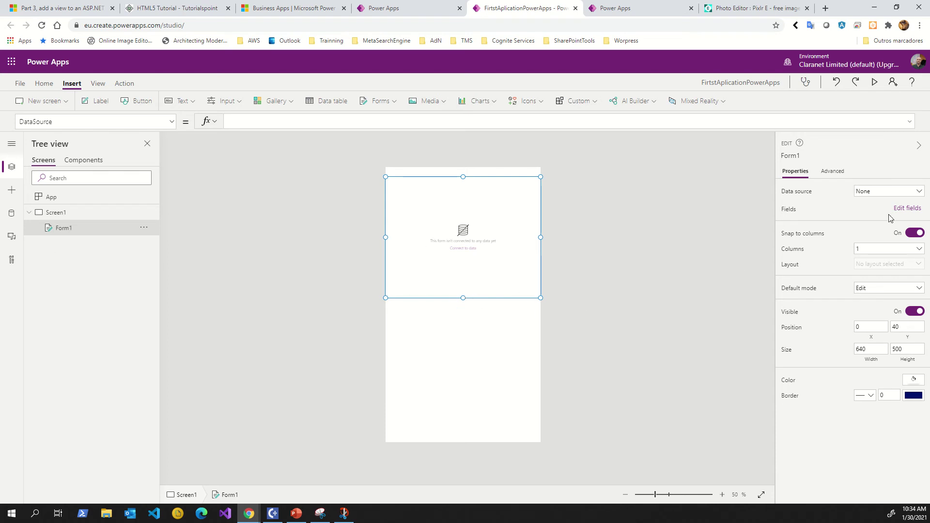
Browse the form's data sources, including all entities, without picking one.
click(880, 194)
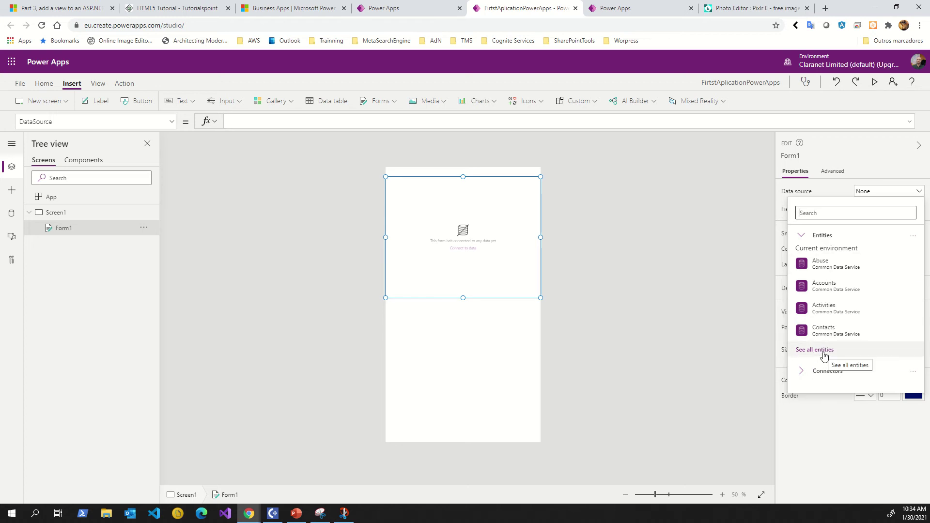
click(824, 354)
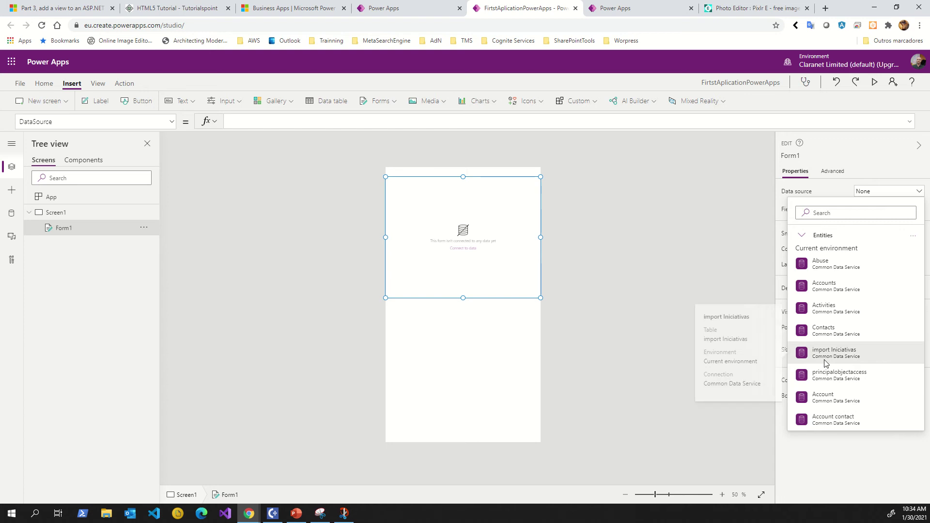
scroll(825, 363, down, 4)
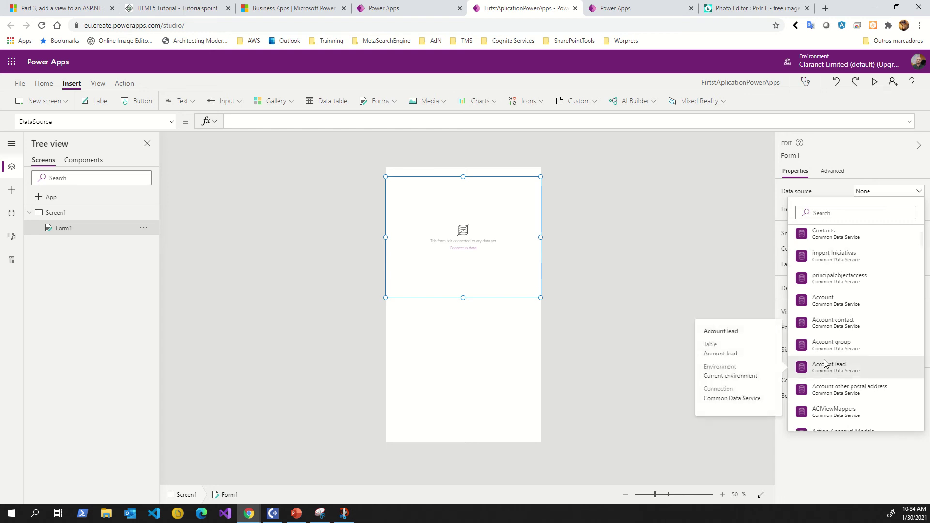
scroll(825, 362, down, 3)
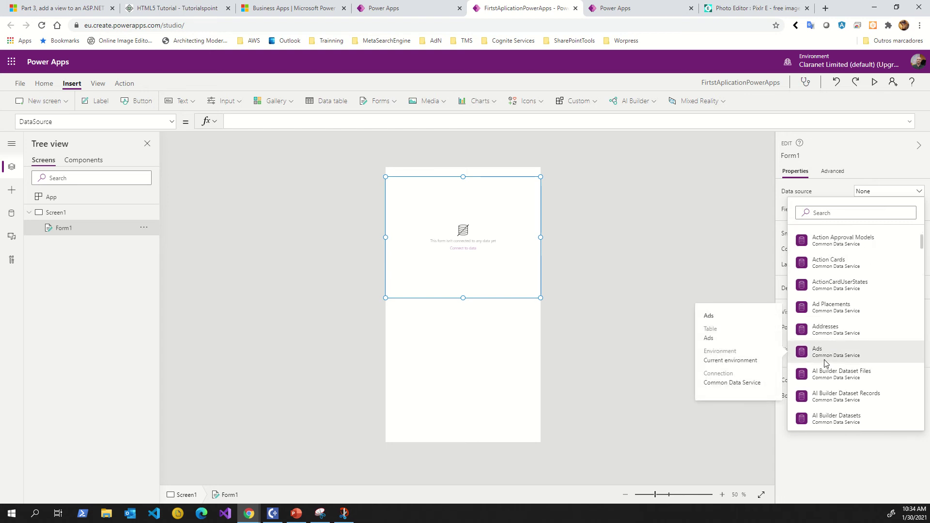
scroll(825, 363, down, 6)
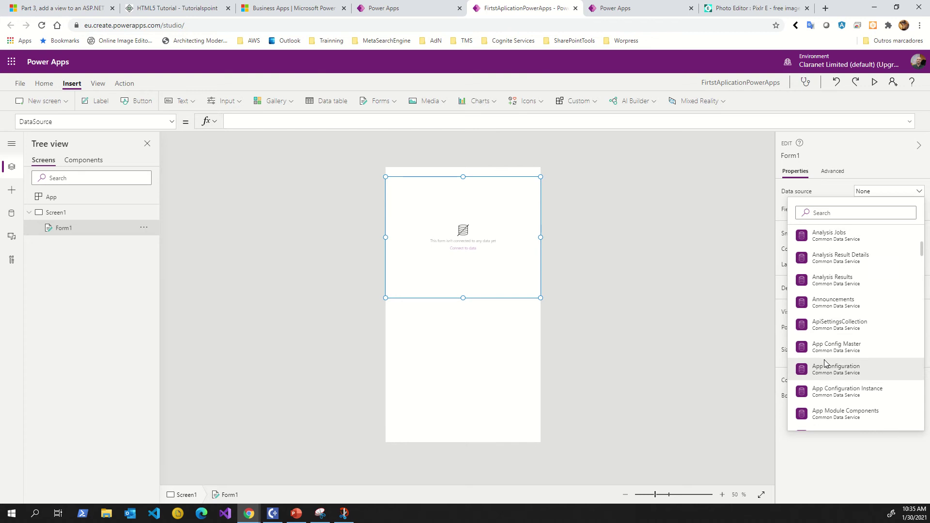
scroll(825, 362, up, 15)
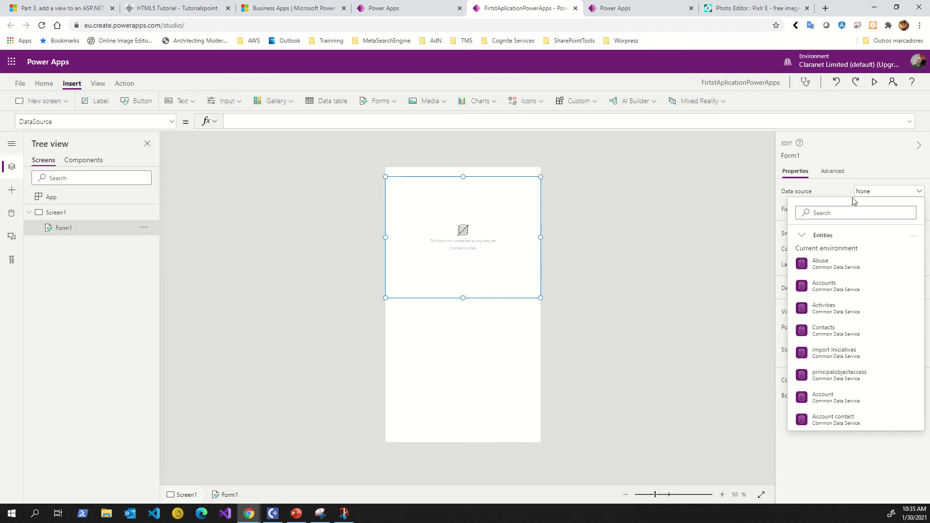
click(838, 195)
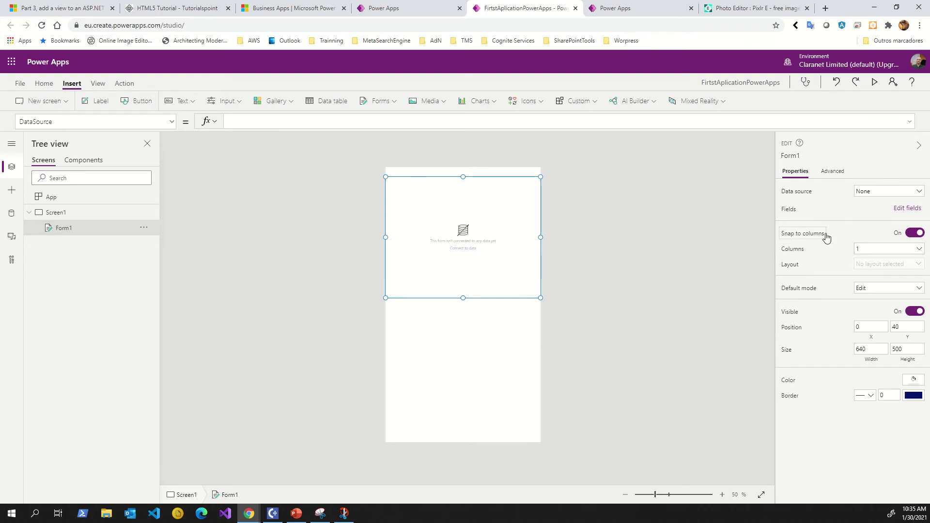
Set Form1 to 2 columns and View default mode, then delete it.
click(871, 250)
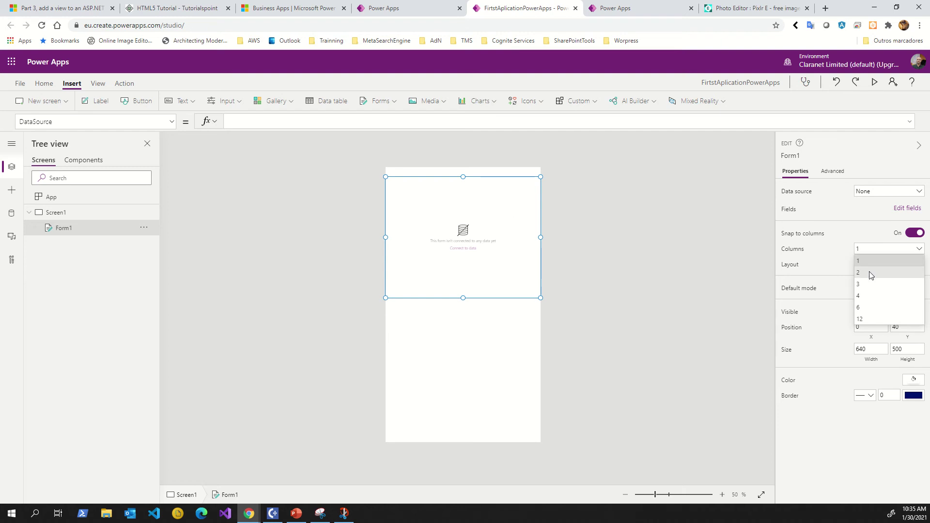
click(870, 273)
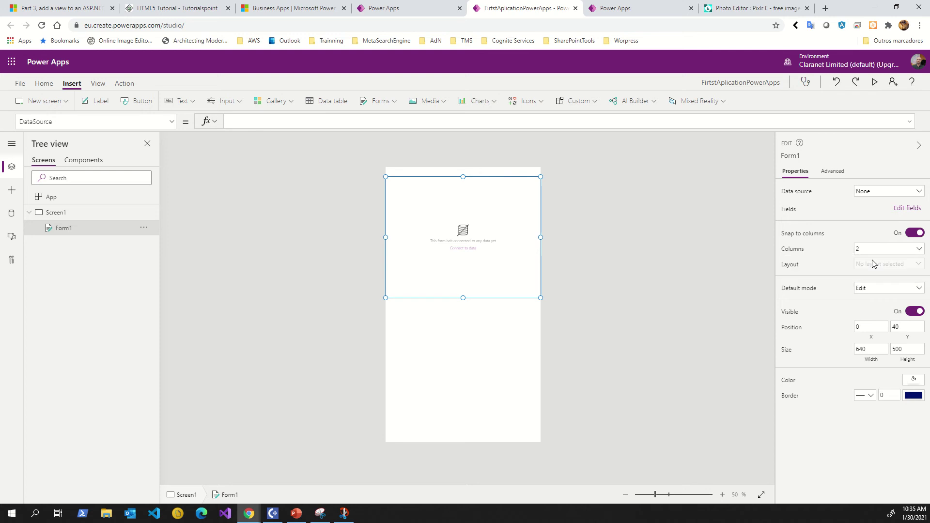
click(867, 291)
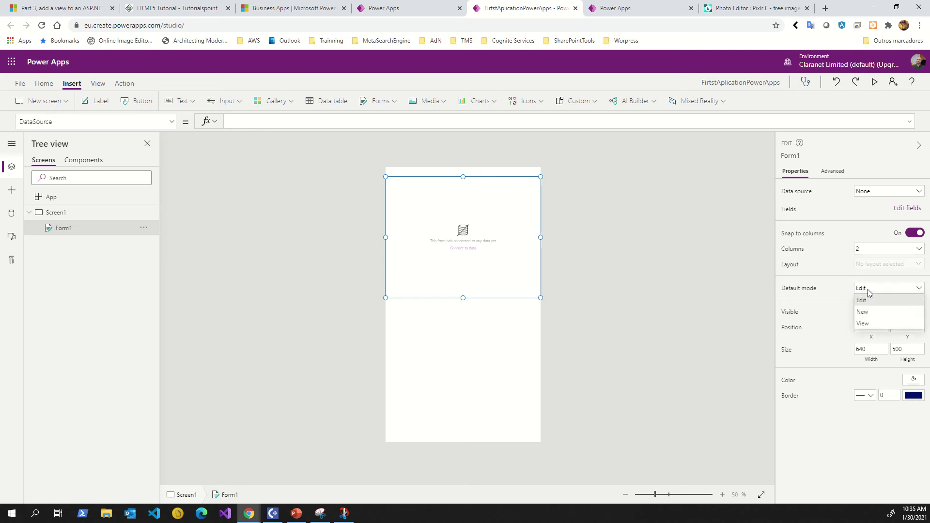
click(867, 323)
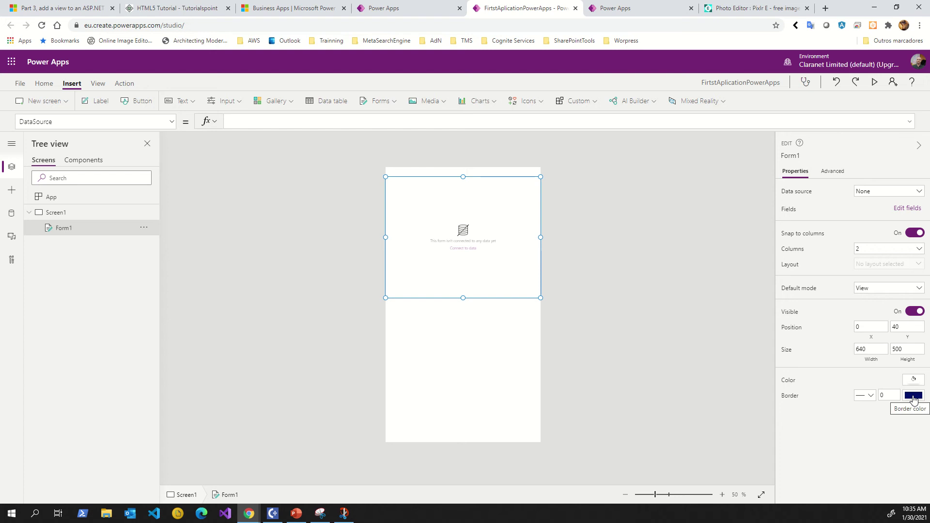
click(457, 266)
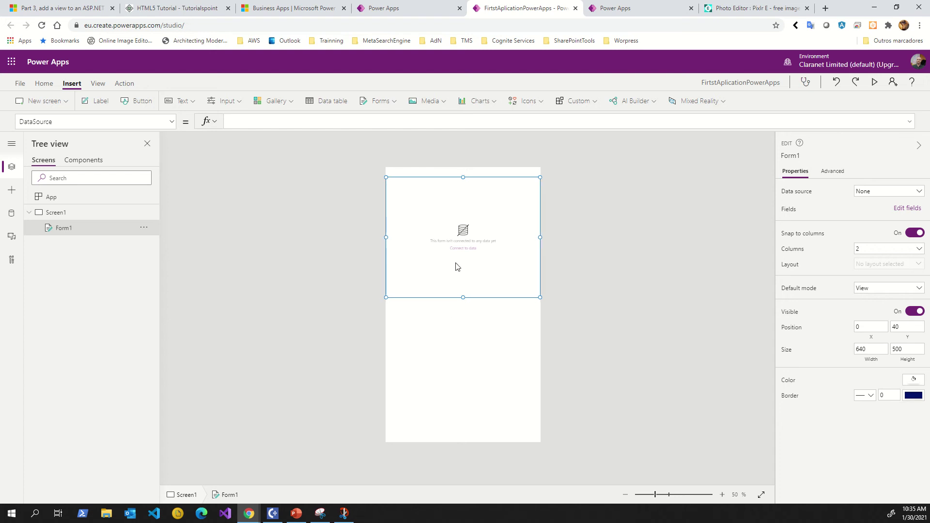
key(Delete)
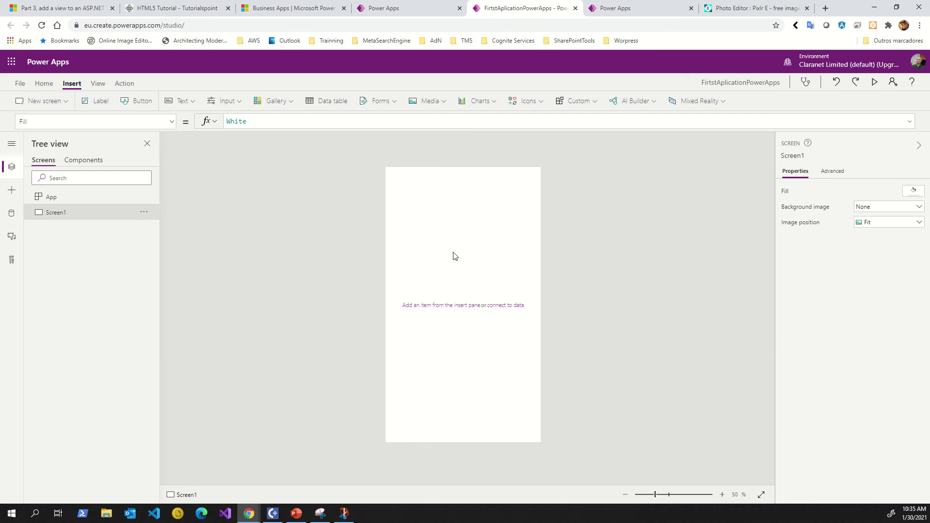
Add btf21_1.png as Screen1's background image.
click(881, 227)
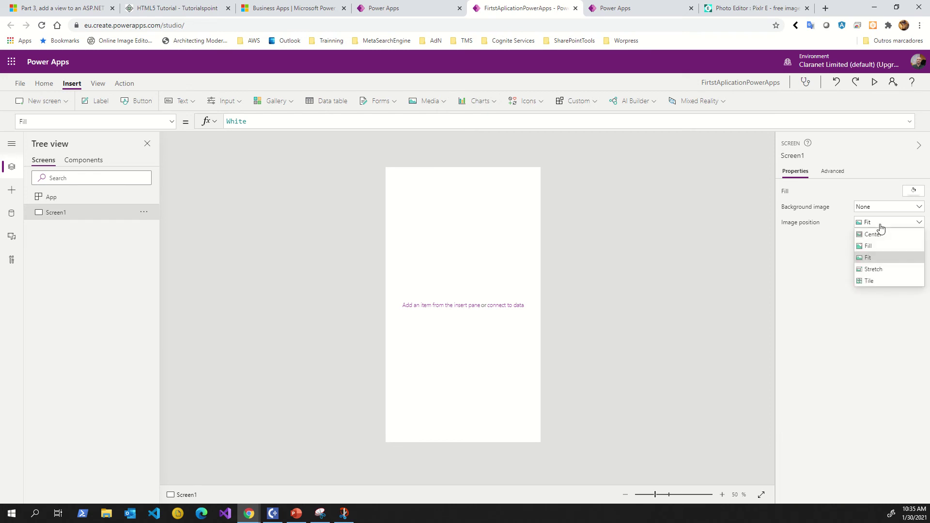
click(880, 223)
click(879, 209)
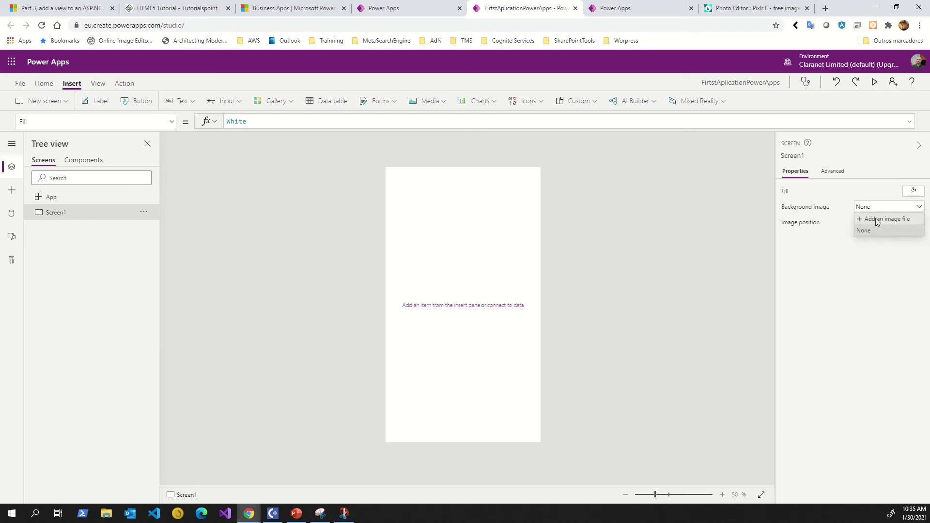
click(876, 219)
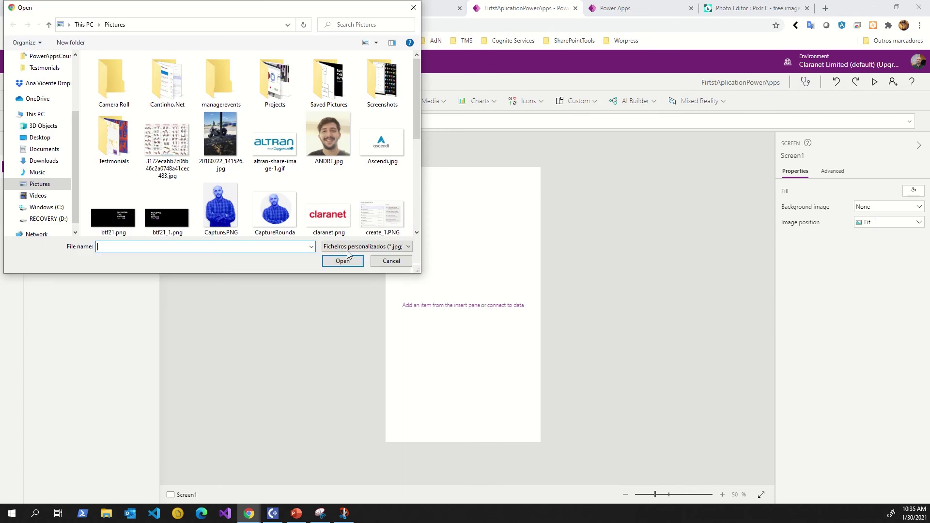
scroll(231, 211, down, 2)
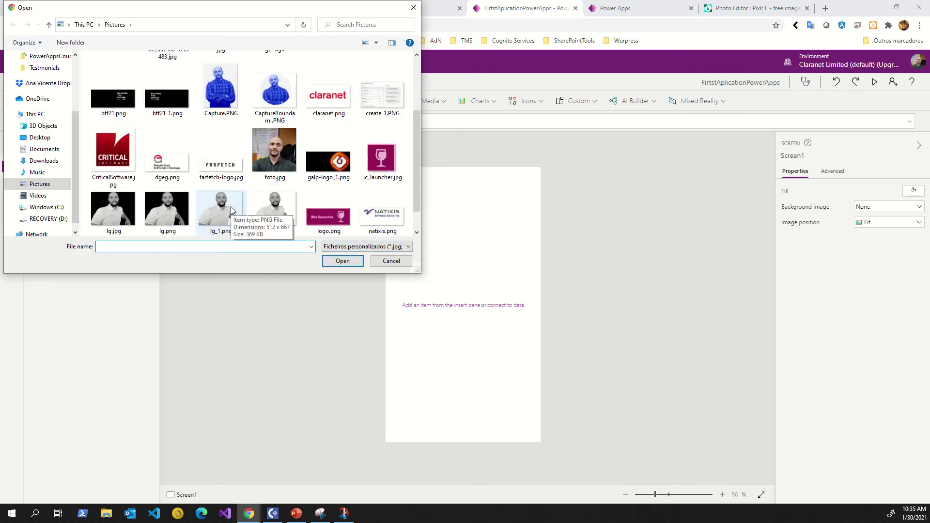
scroll(231, 210, up, 2)
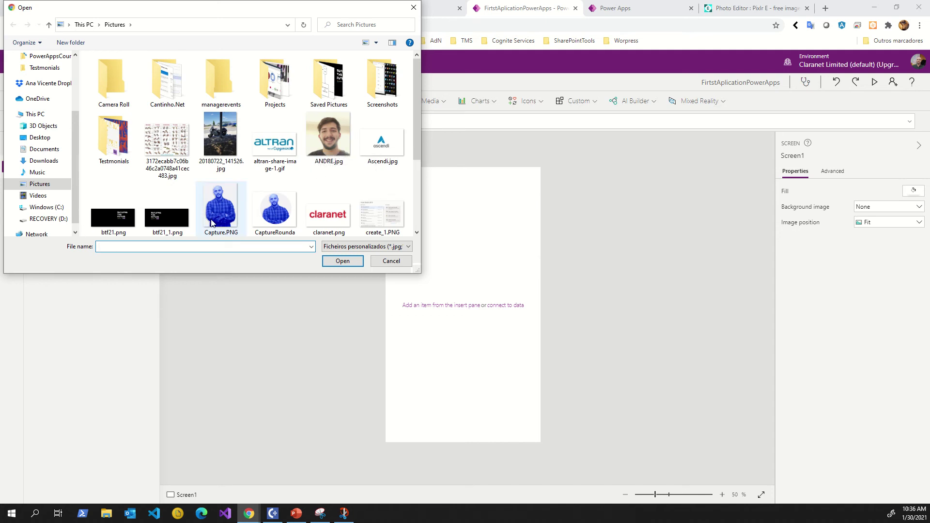
click(165, 226)
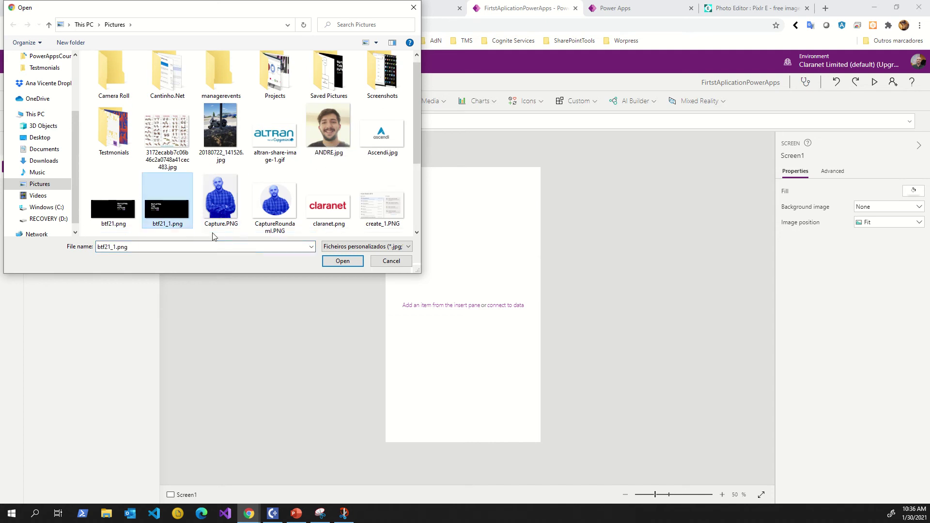
click(347, 265)
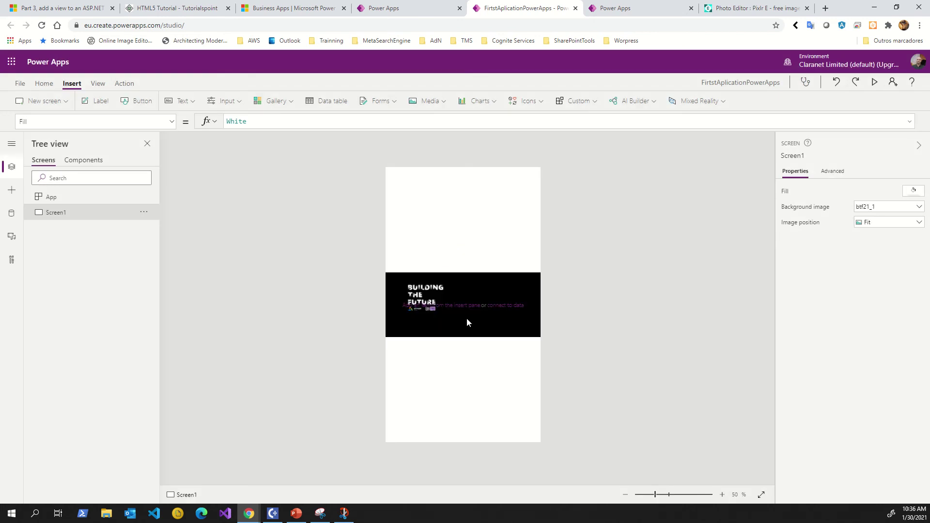
Try Center, Fill and Stretch image positions, settling on Tile.
click(872, 221)
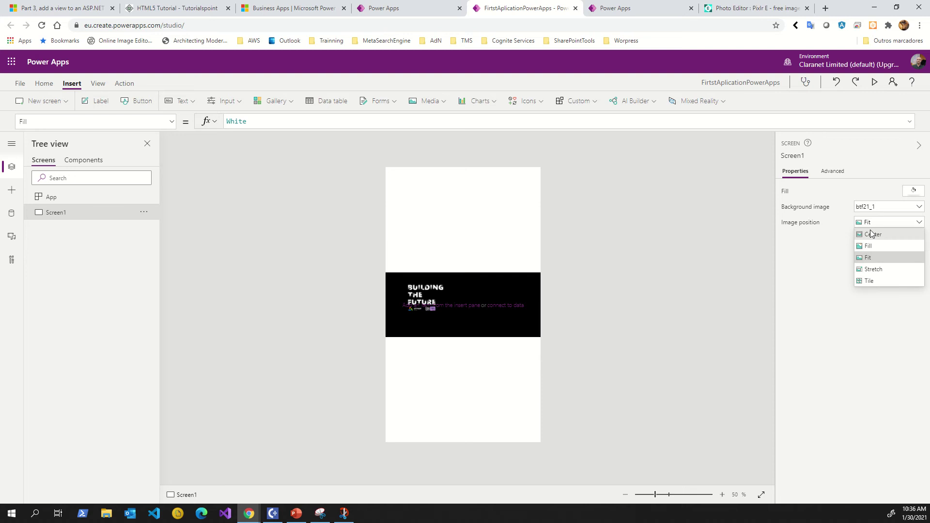
click(869, 281)
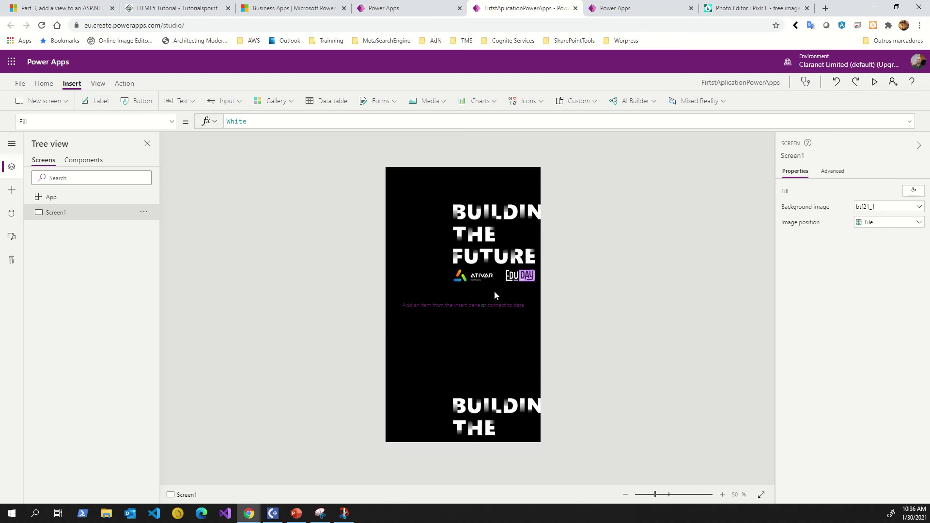
click(882, 224)
click(877, 229)
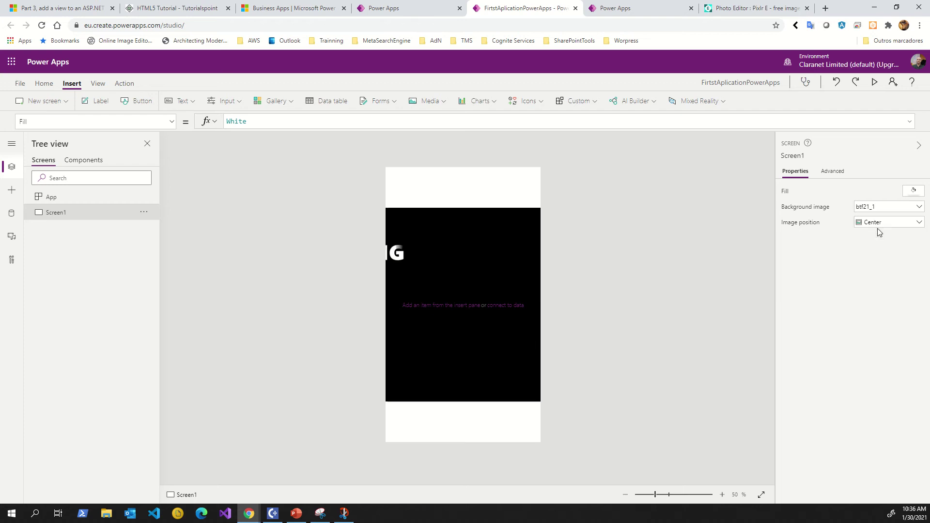
click(874, 224)
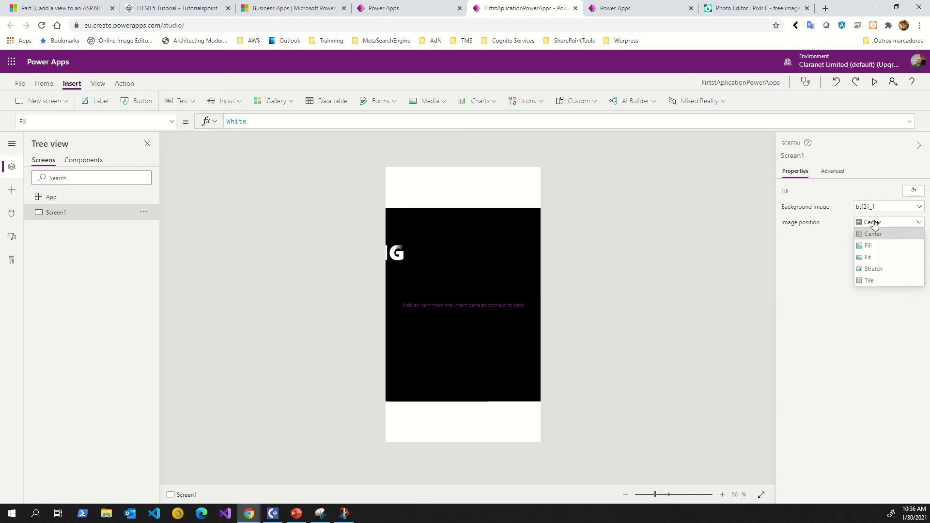
click(870, 247)
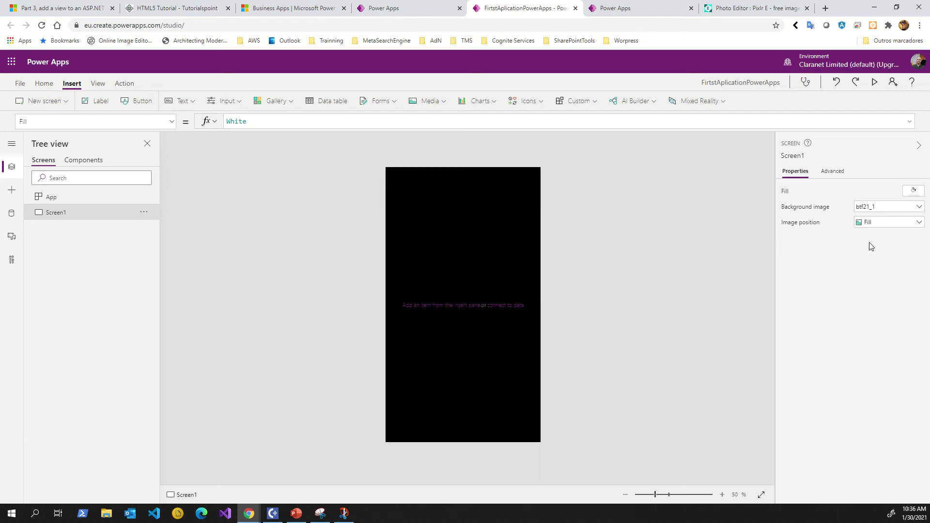
click(873, 225)
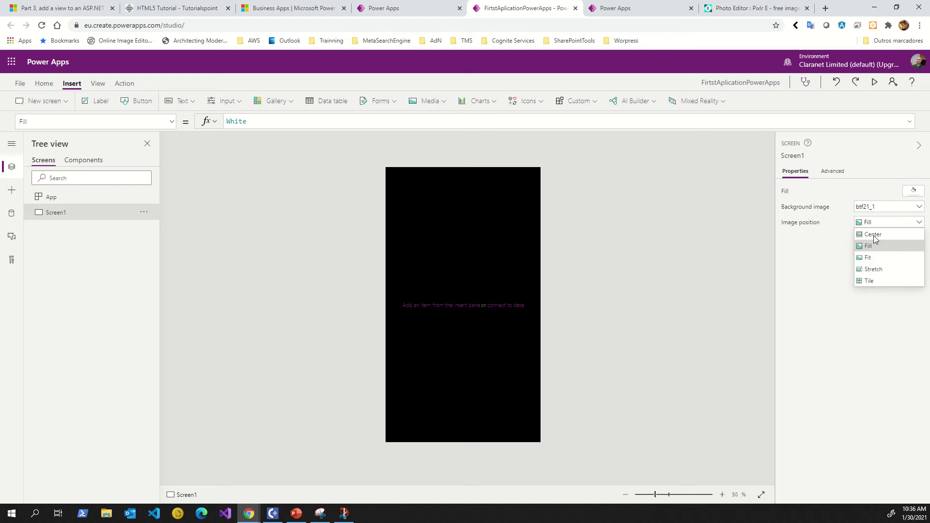
click(870, 271)
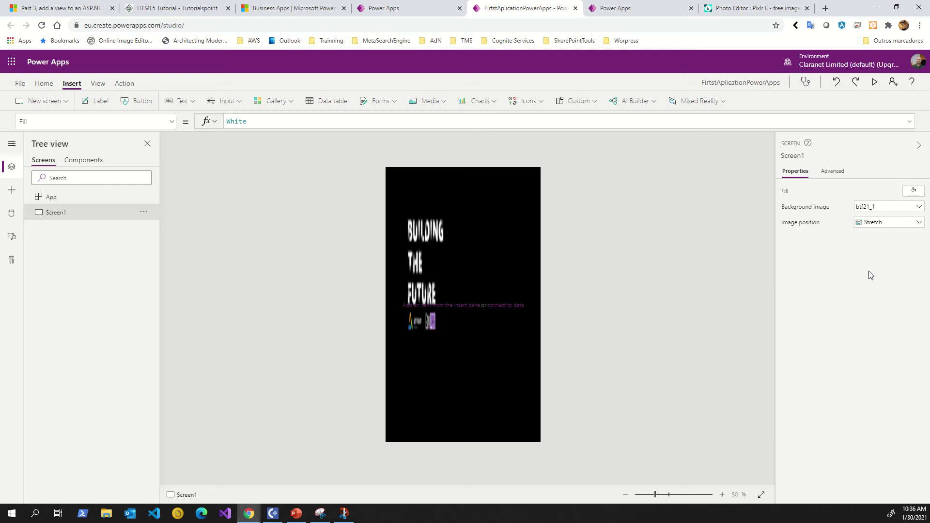
click(870, 224)
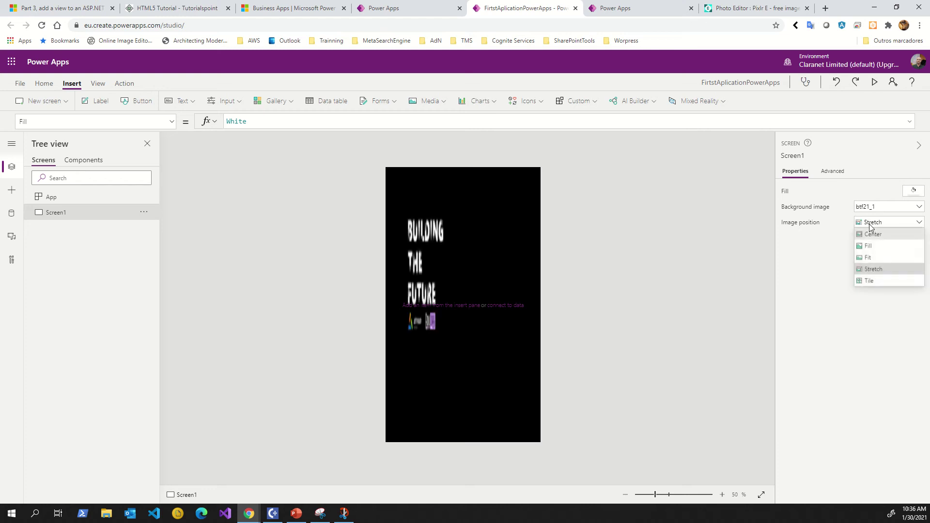
click(867, 281)
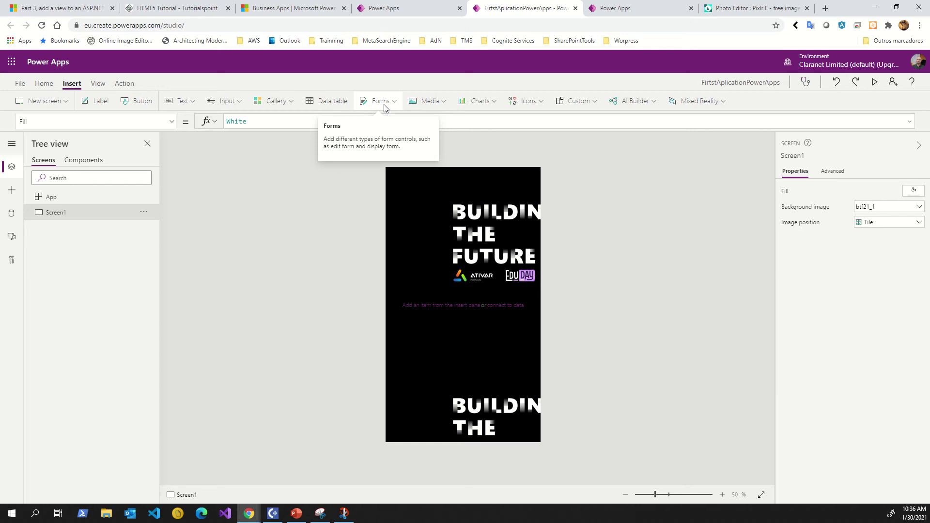
Insert a button, drag it to the screen's bottom, and insert a label.
click(142, 100)
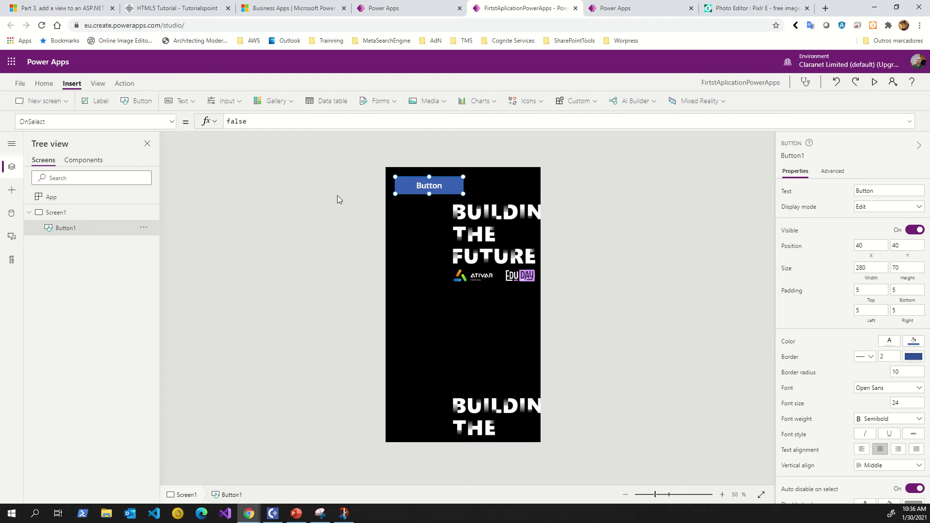
drag(425, 186, 494, 402)
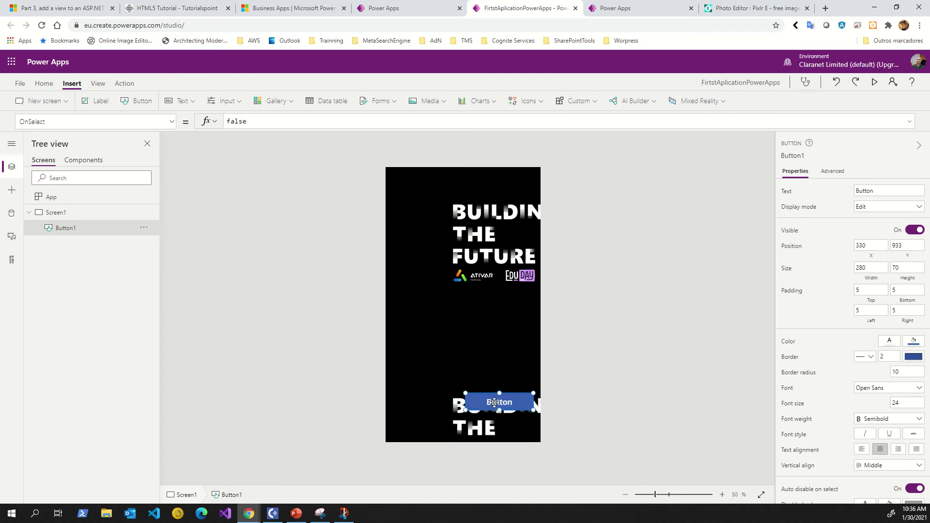
click(100, 102)
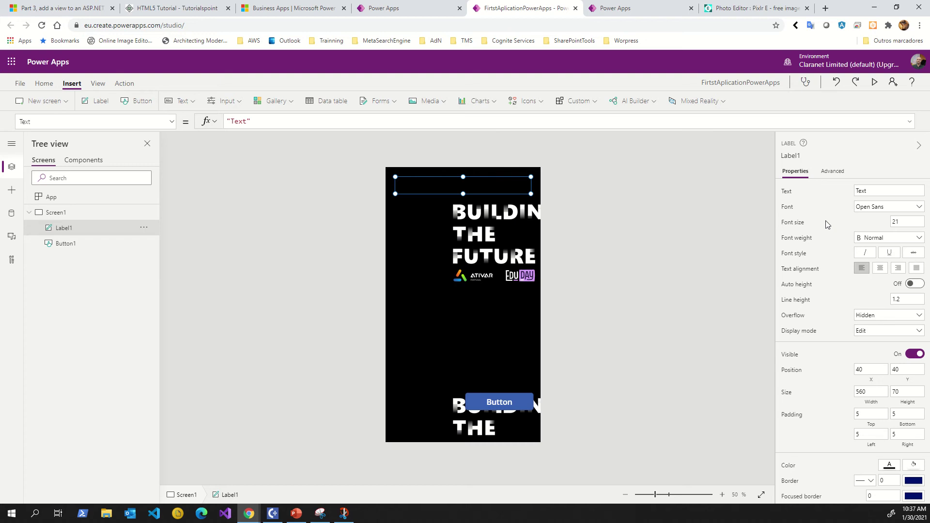
Look through Label1's properties, keeping its name as Label1.
click(798, 155)
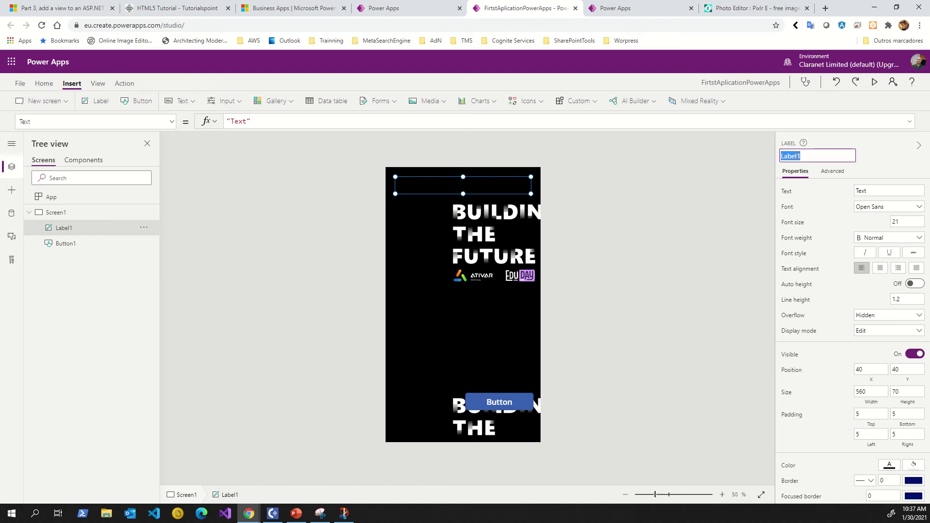
click(891, 166)
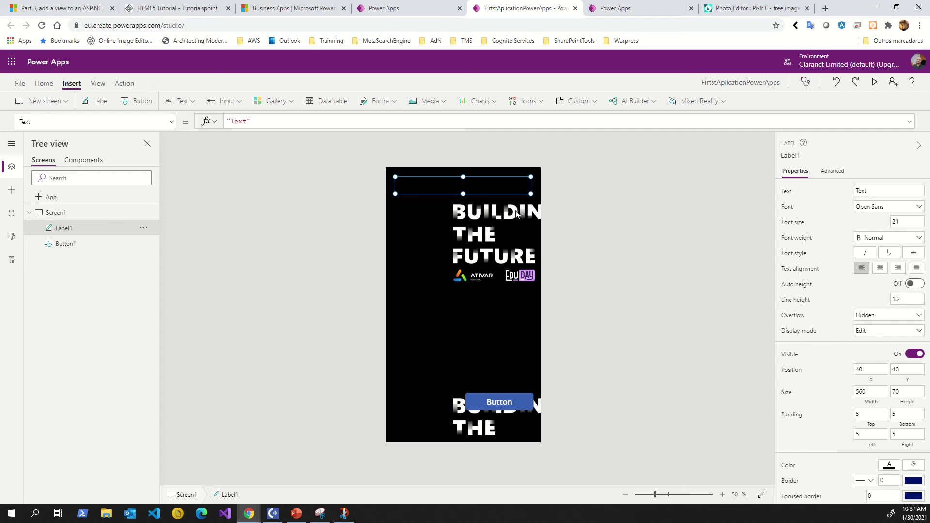
scroll(832, 209, down, 3)
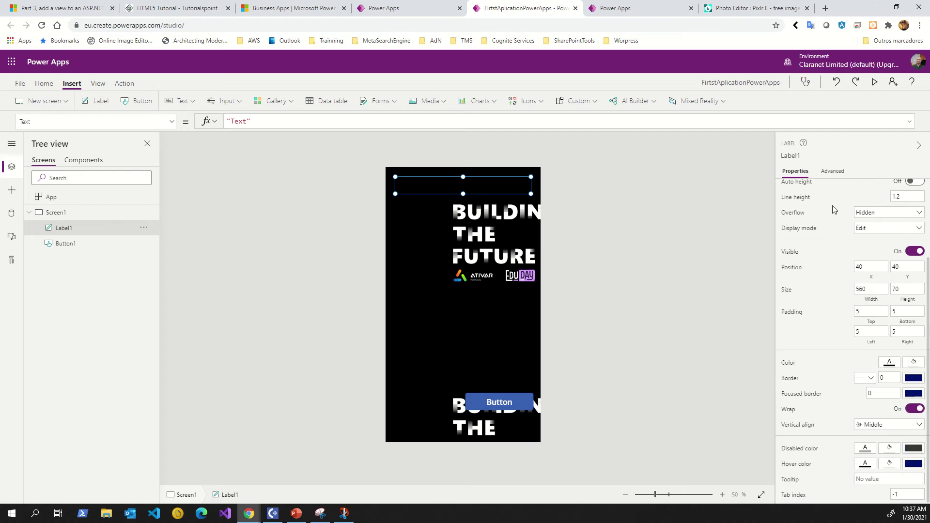
scroll(833, 208, up, 3)
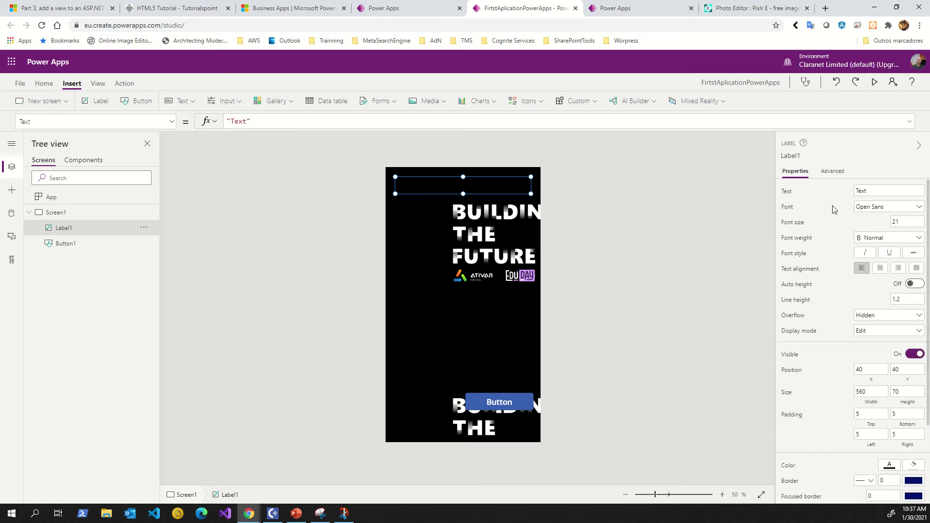
click(833, 172)
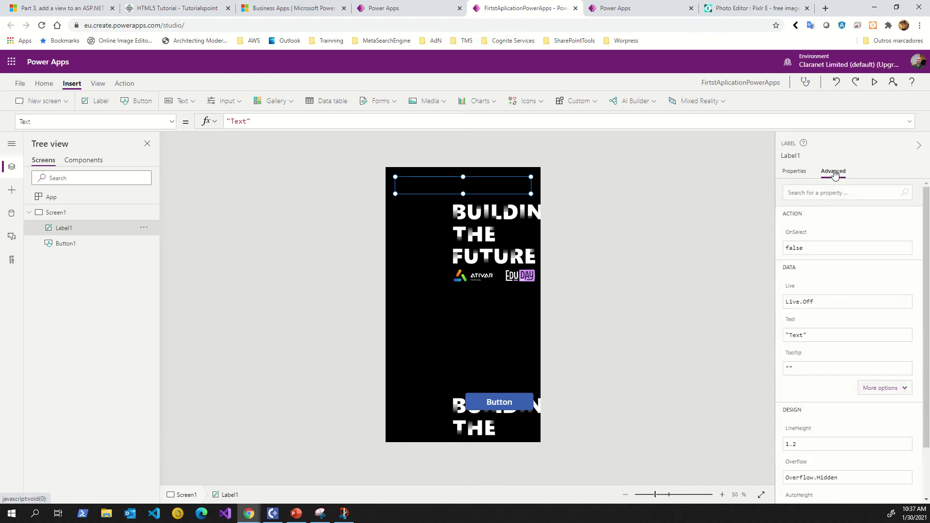
click(800, 175)
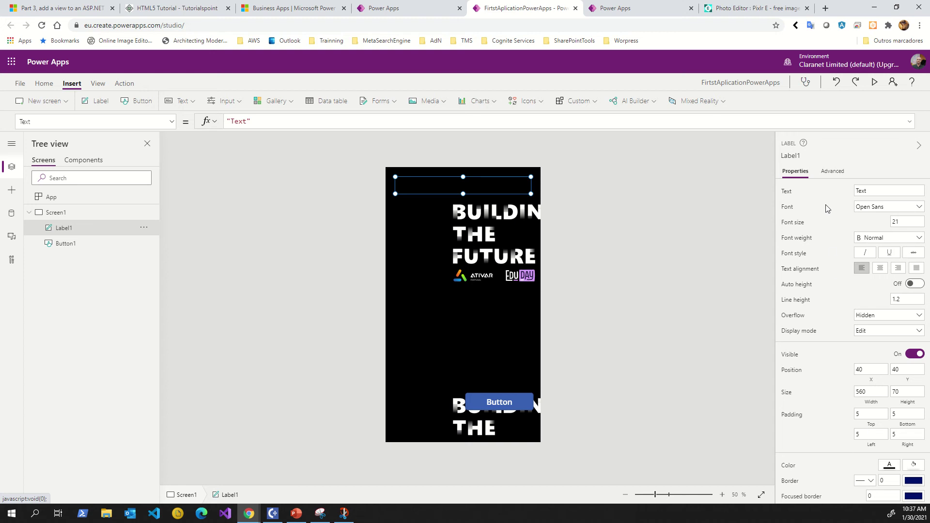
scroll(831, 254, down, 2)
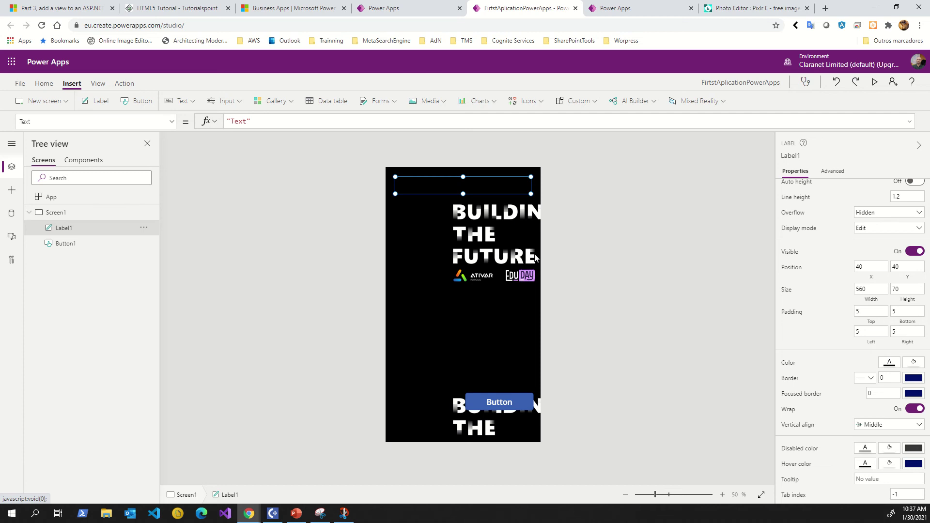
Drag Label1 to mid-screen and set its border colour to white.
drag(479, 186, 482, 329)
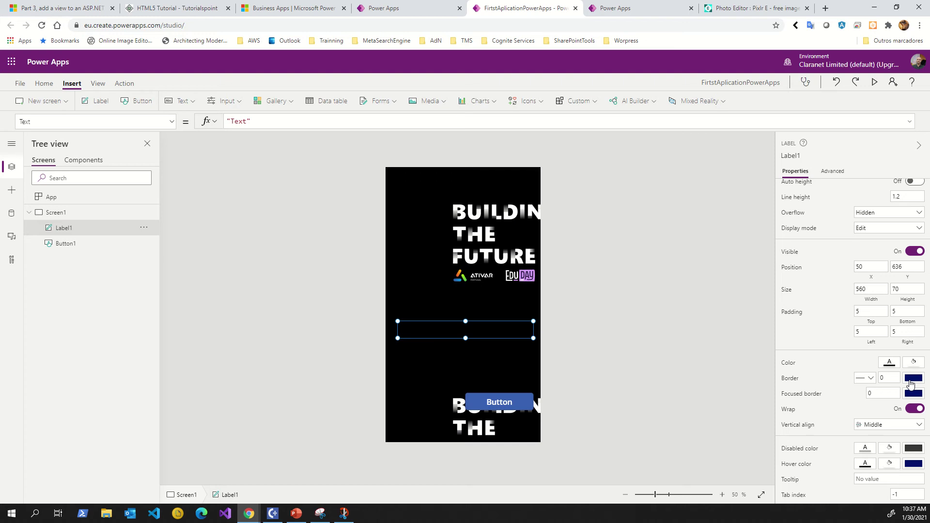
click(910, 383)
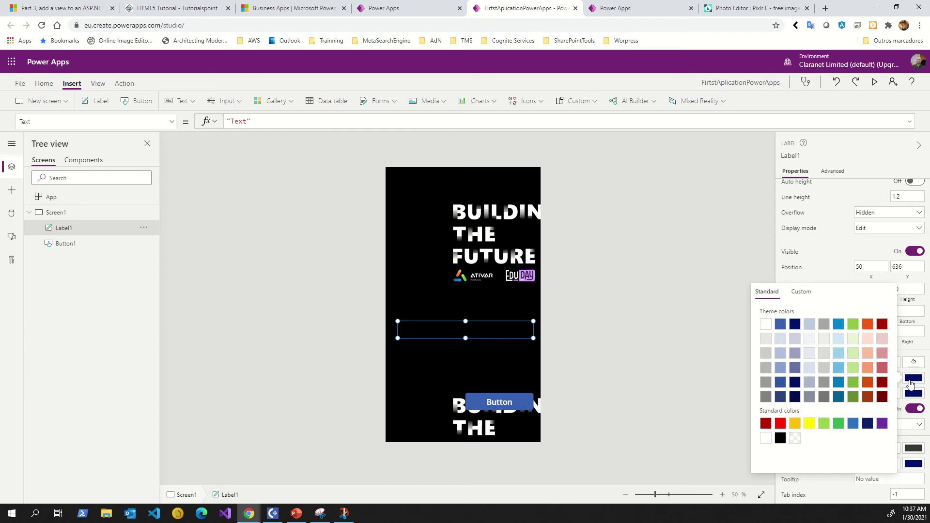
click(767, 327)
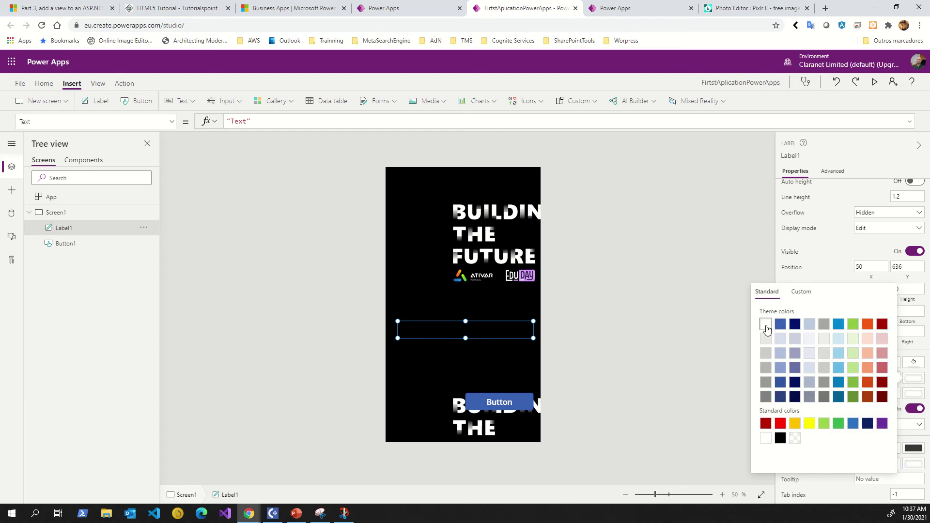
click(840, 279)
click(524, 356)
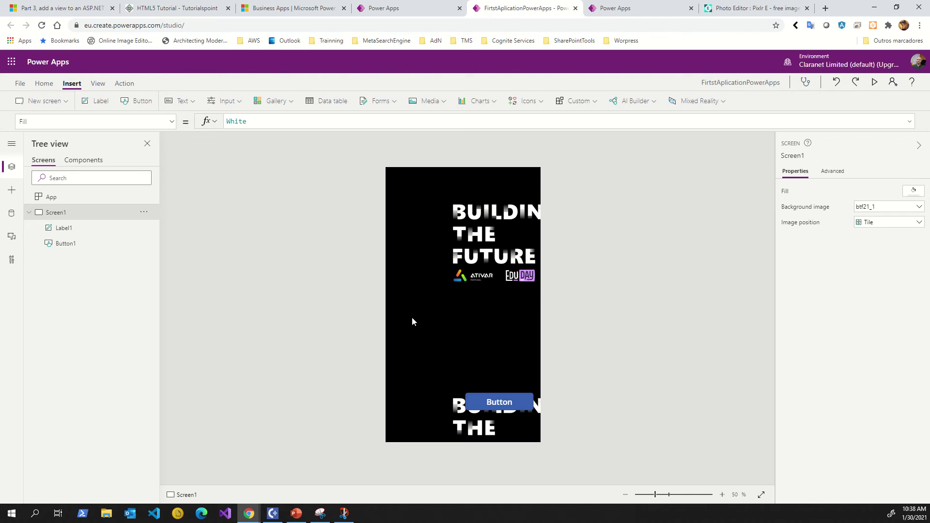
Reselect Label1 and set its Display mode to View.
click(82, 234)
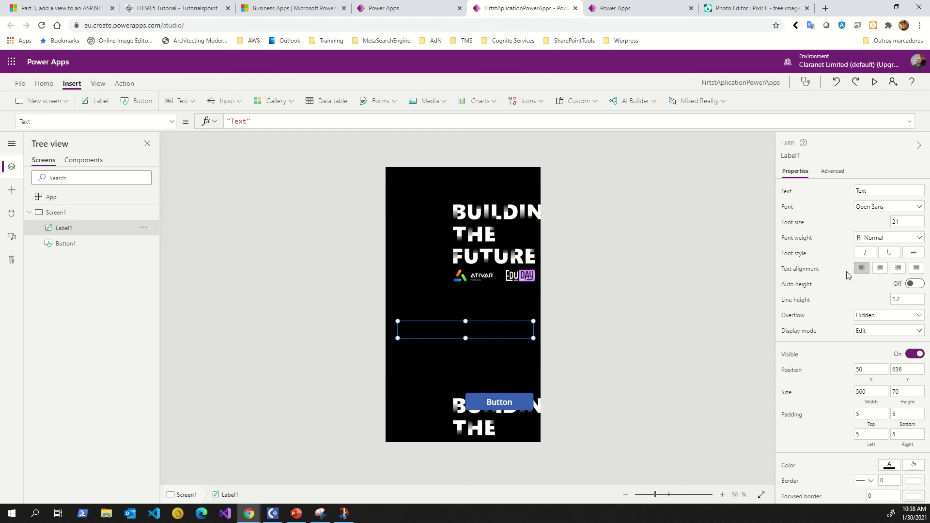
scroll(840, 315, down, 3)
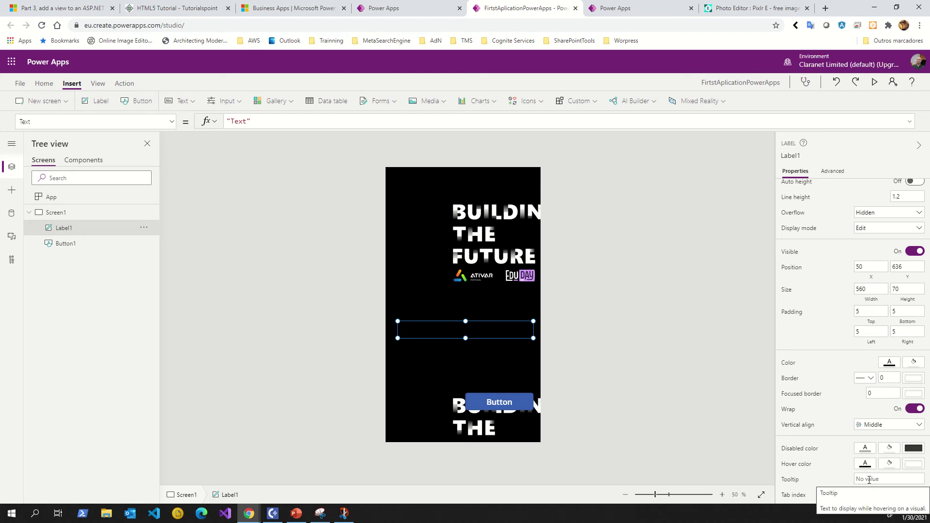
scroll(833, 298, up, 2)
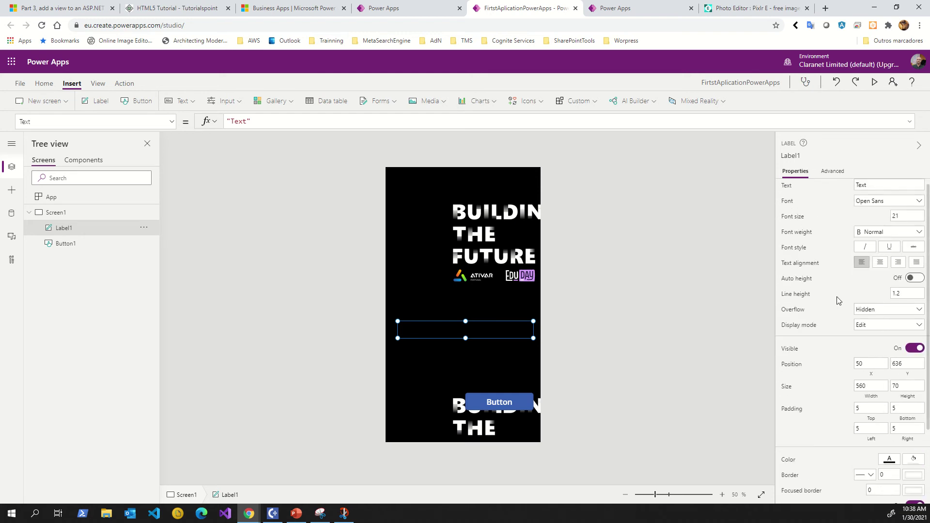
click(859, 325)
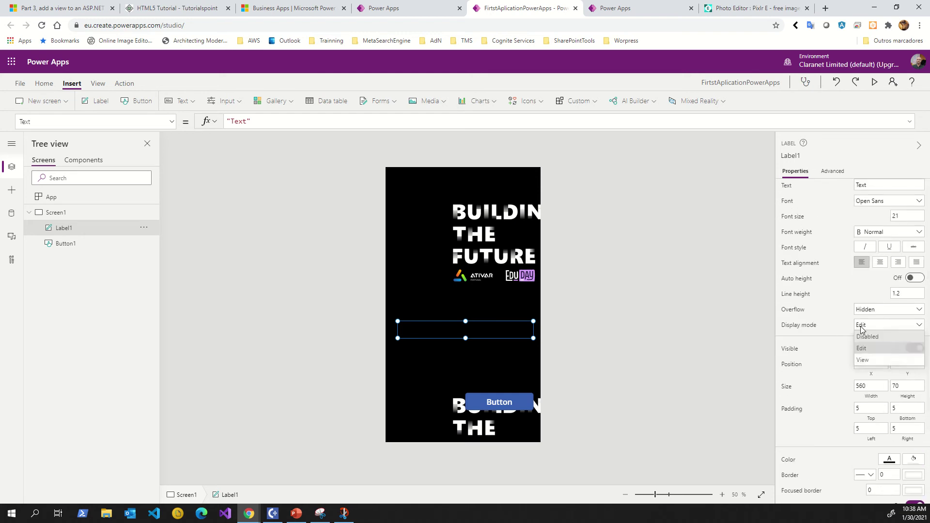
click(862, 360)
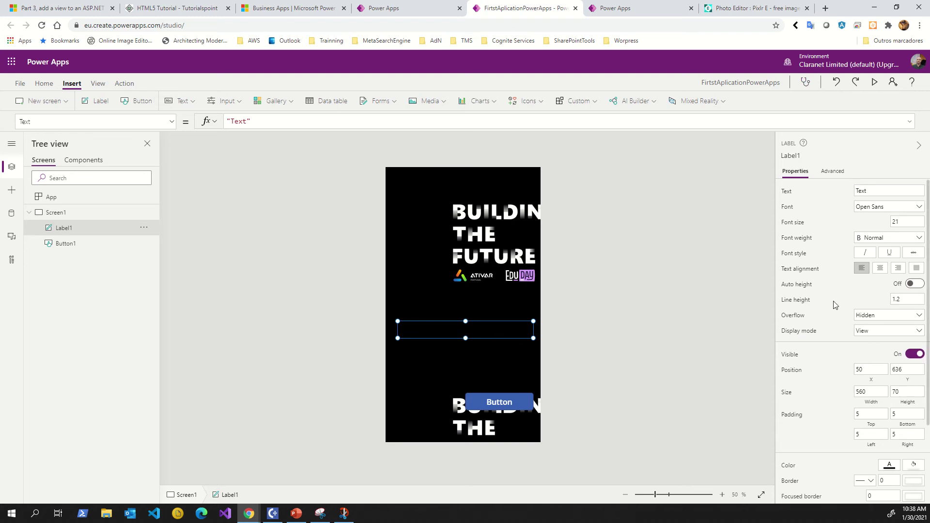
Set Label1's text colour to white.
double_click(867, 191)
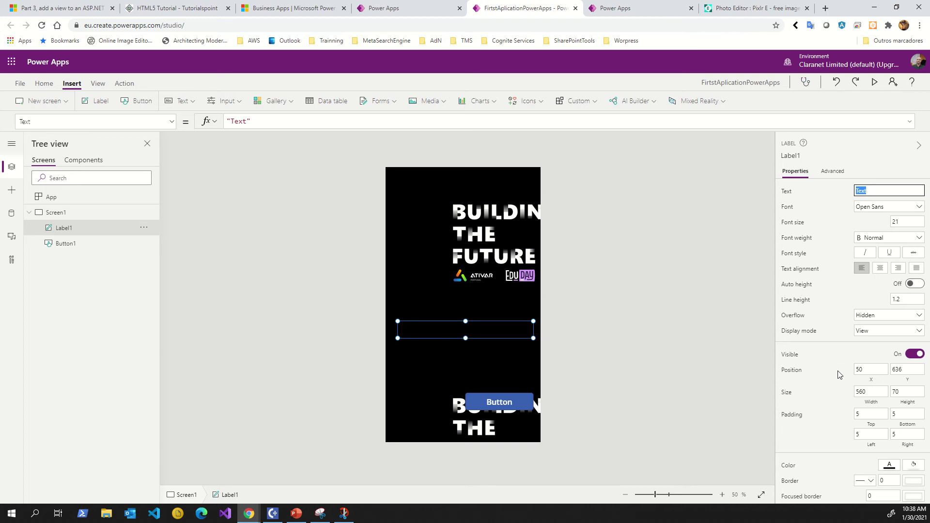
scroll(839, 373, down, 1)
click(890, 416)
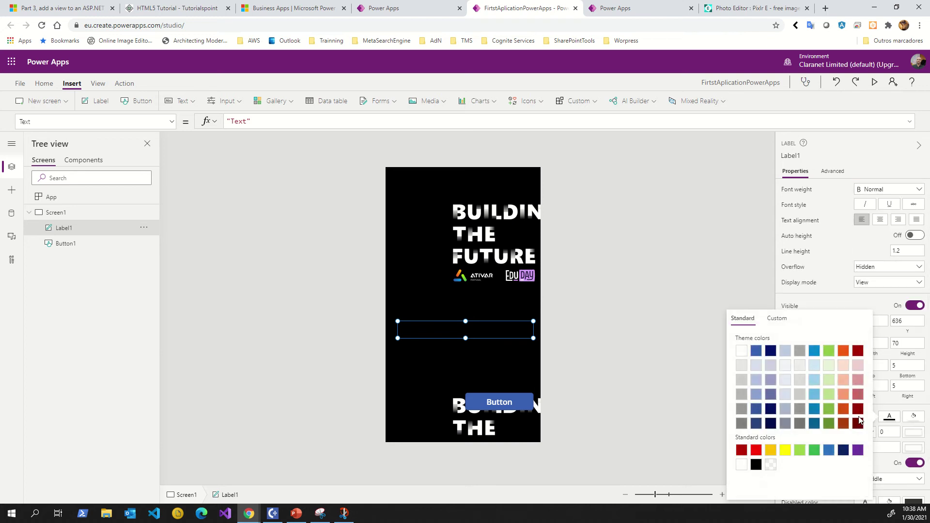
click(742, 354)
click(831, 258)
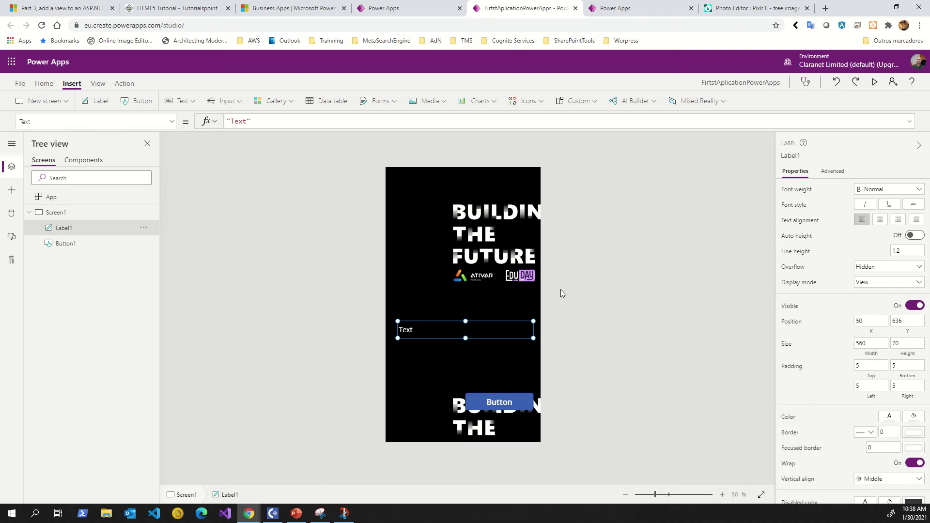
scroll(794, 239, up, 1)
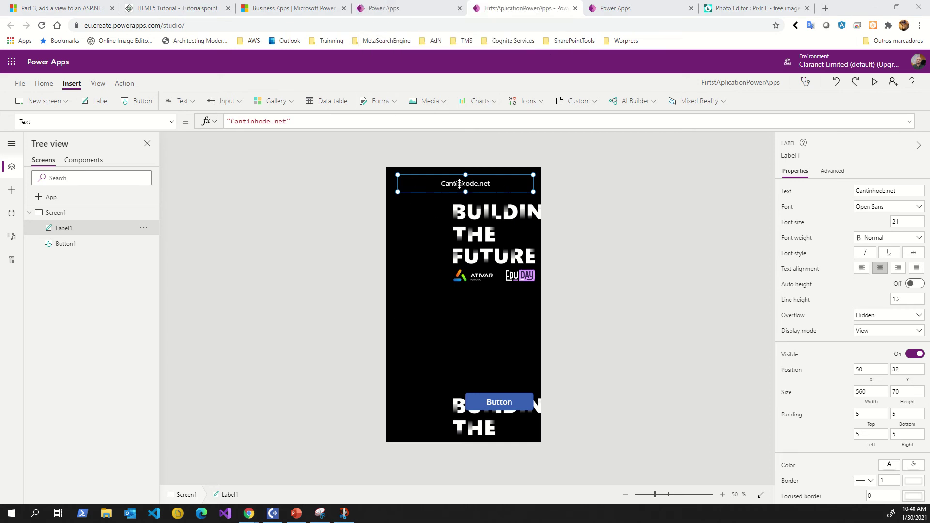
Set the Cantinhode.net label's font to Great Vibes at size 50, after trying Arial and Courier New.
double_click(884, 191)
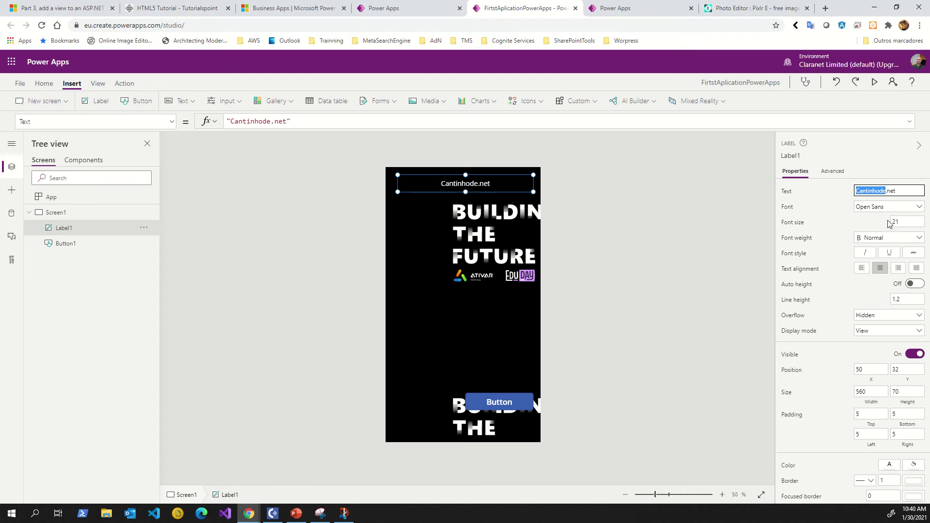
click(889, 212)
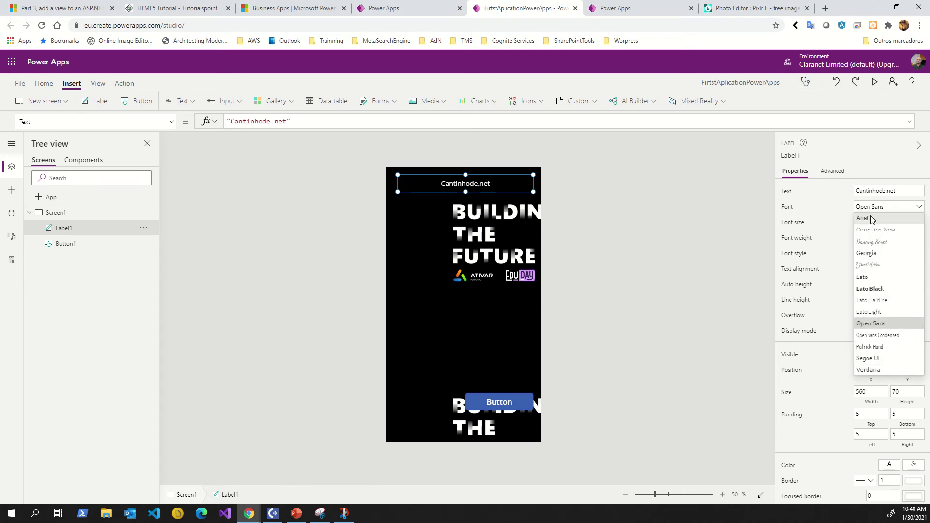
click(870, 221)
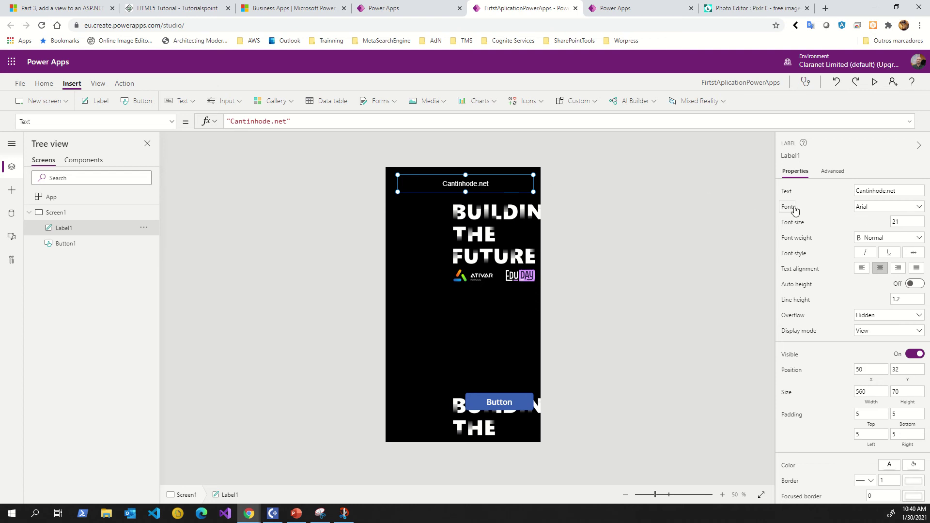
click(876, 212)
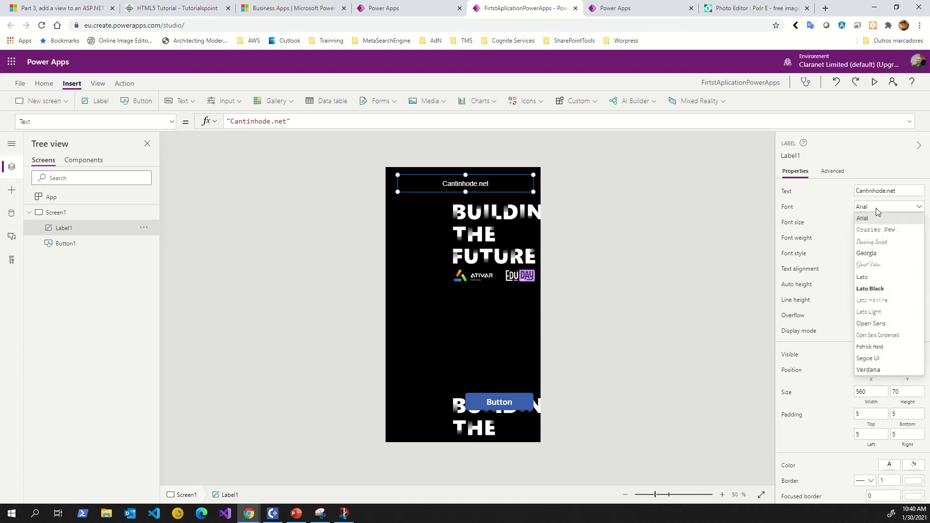
click(868, 227)
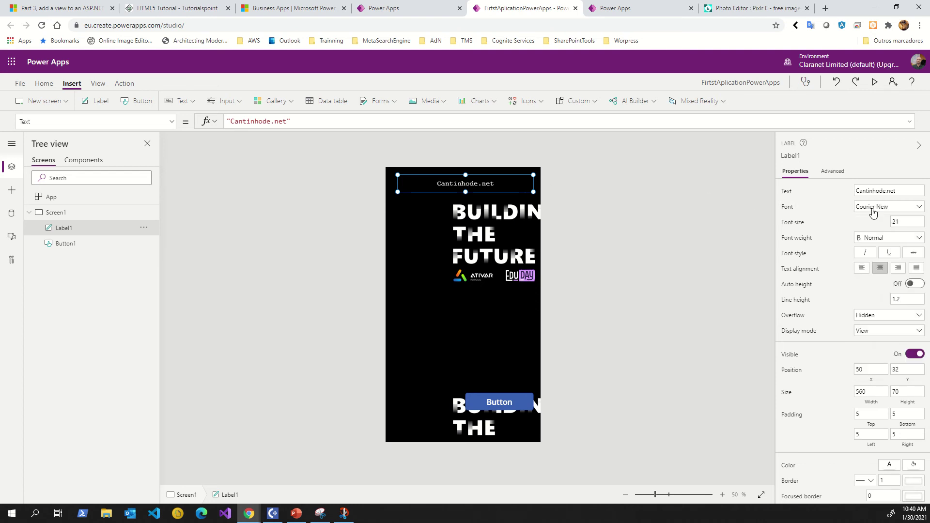
click(872, 209)
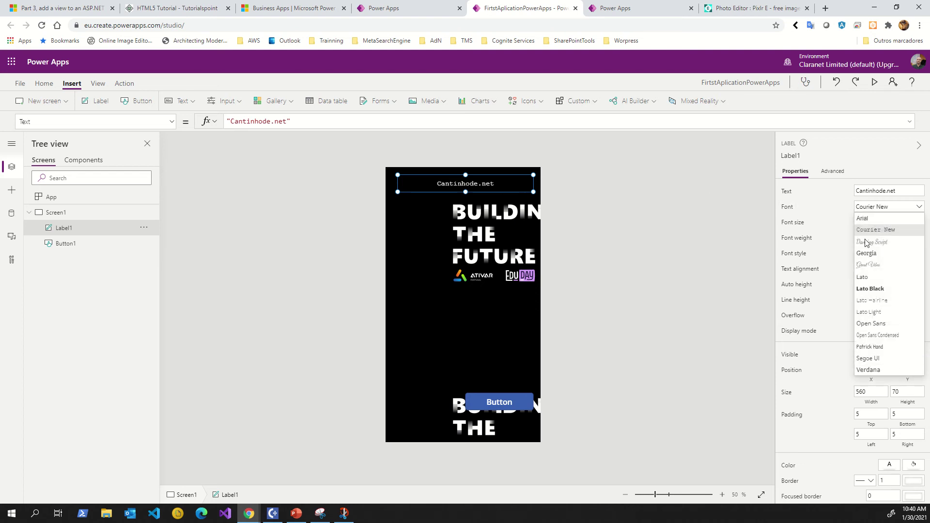
click(865, 266)
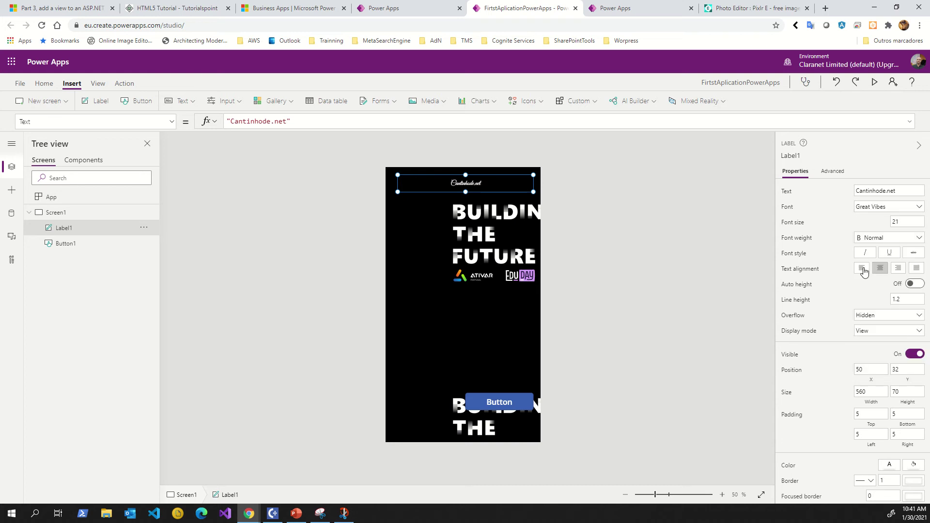
click(905, 223)
double_click(910, 221)
text(50)
click(845, 217)
Make the label taller (560 by 160) and nudge it near the top at 50, 18.
drag(466, 192, 465, 213)
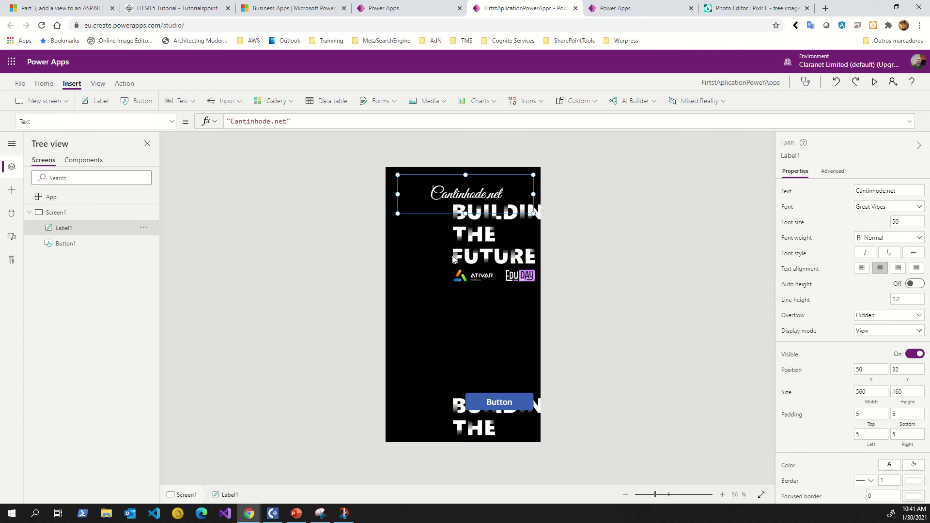
click(454, 260)
click(473, 194)
drag(473, 191, 474, 192)
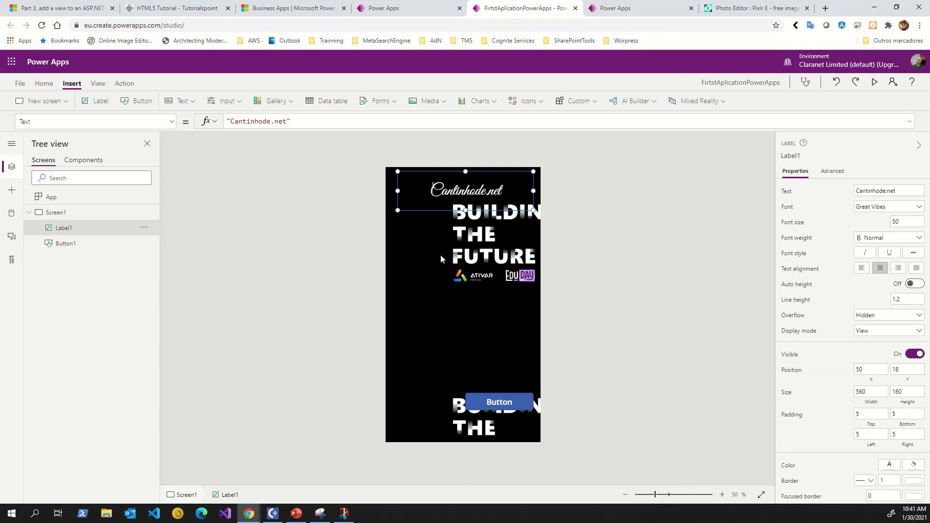
Make the heading text bold, italic and underlined.
click(880, 240)
click(880, 239)
click(877, 239)
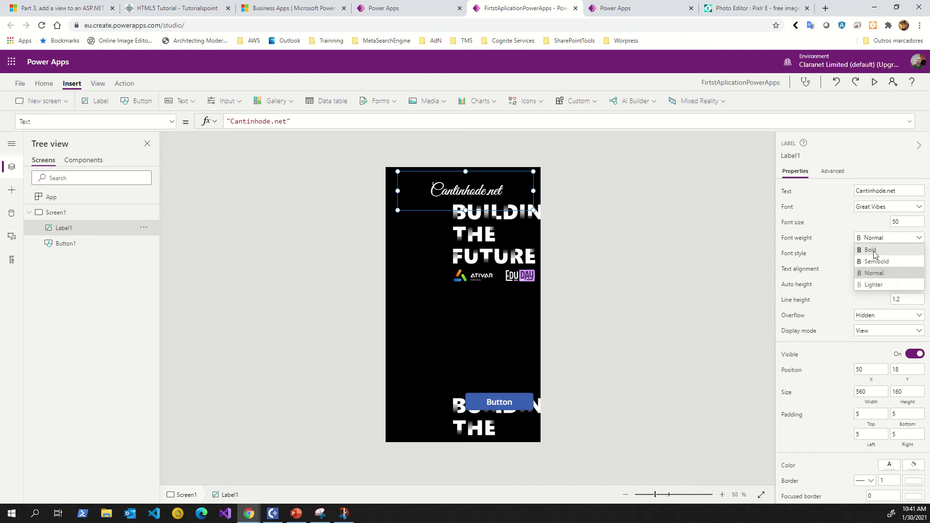
click(874, 251)
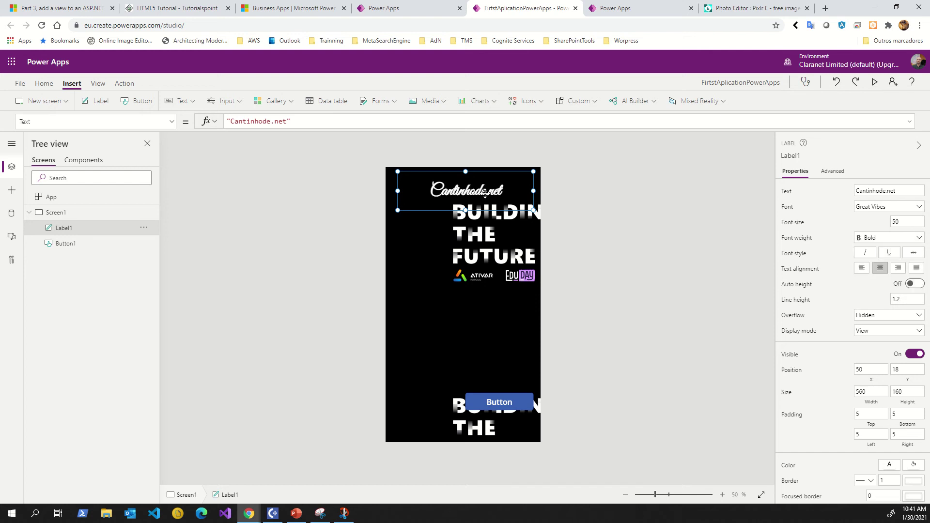
click(863, 253)
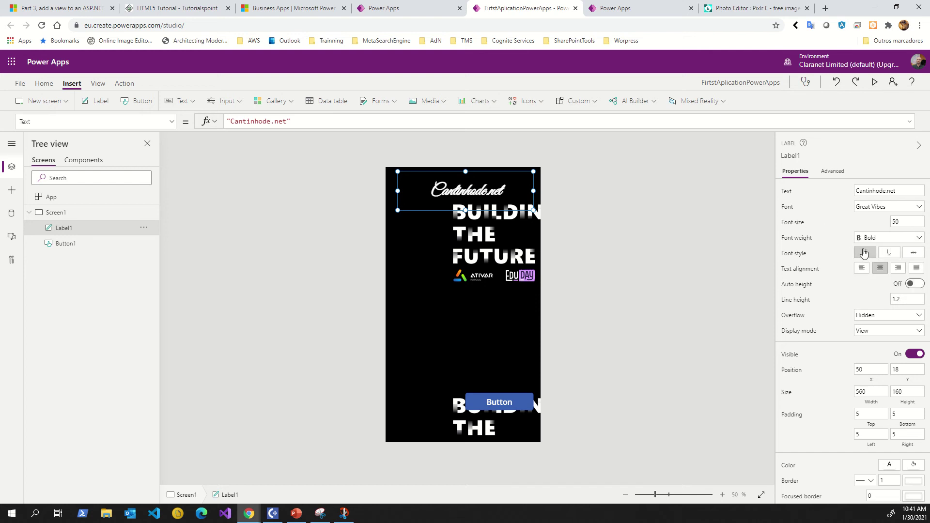
click(890, 254)
Switch the heading to Arial, remove the underline and shorten the label to 130 high.
click(880, 209)
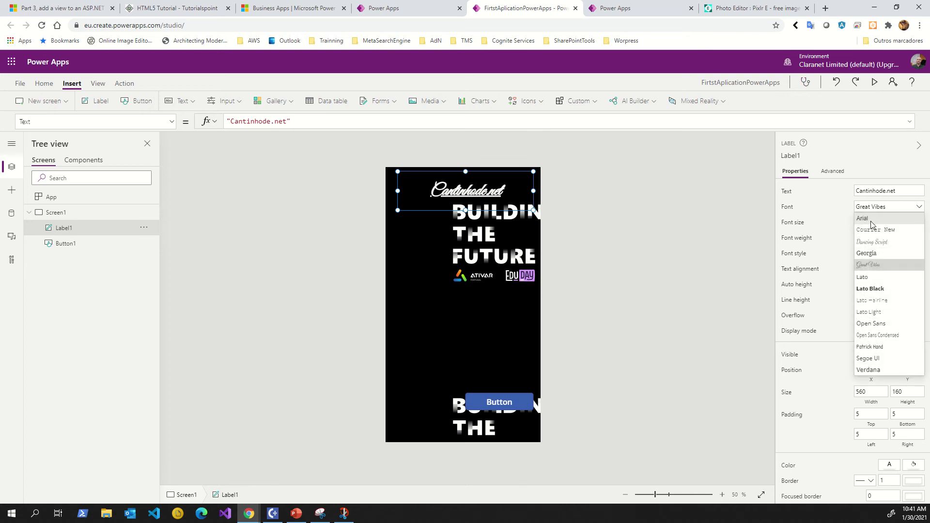
click(866, 219)
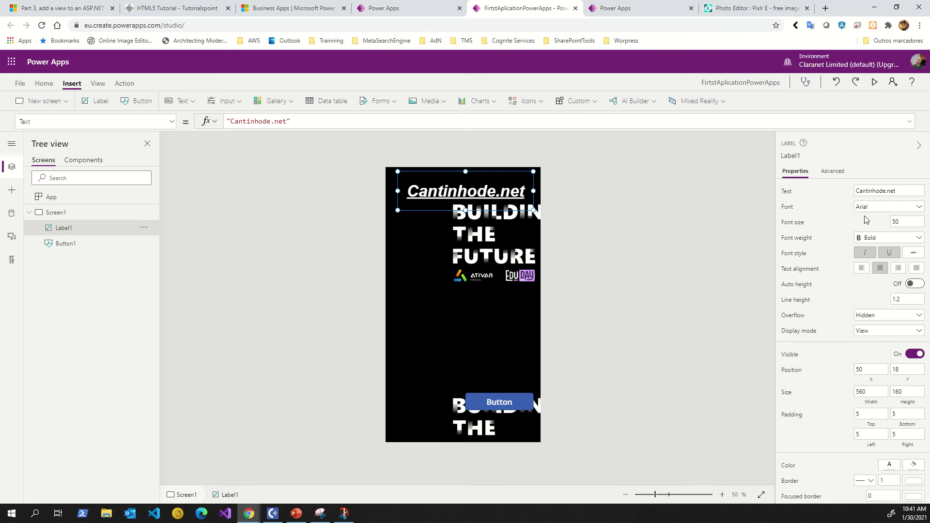
click(888, 253)
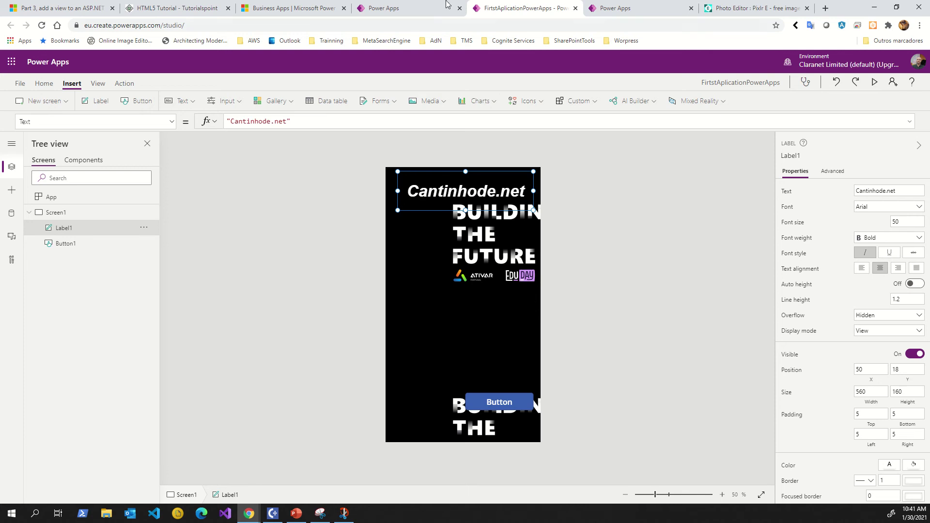
mouse_move(446, 4)
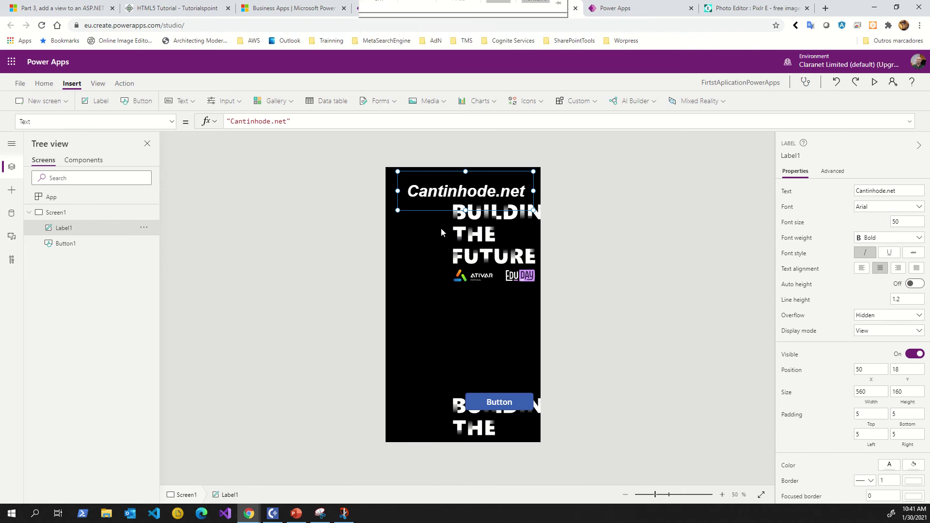
drag(465, 208, 466, 200)
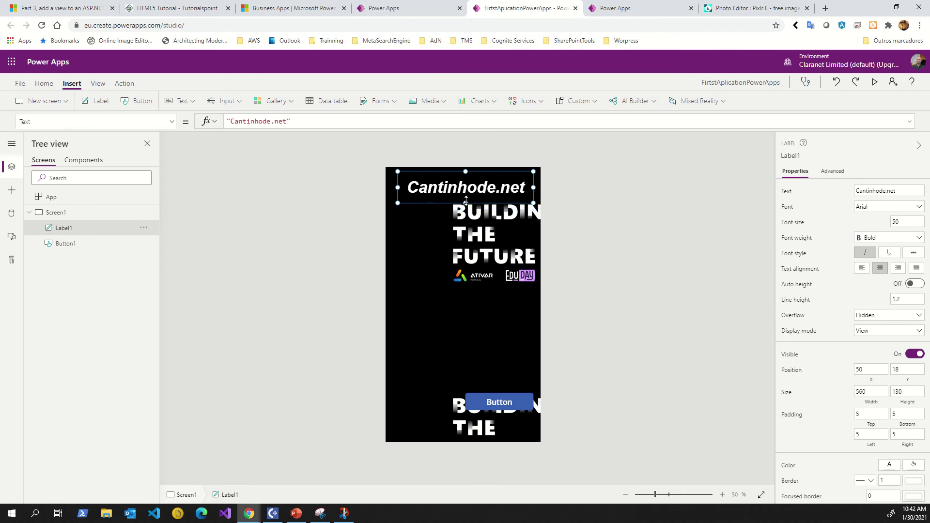
click(446, 283)
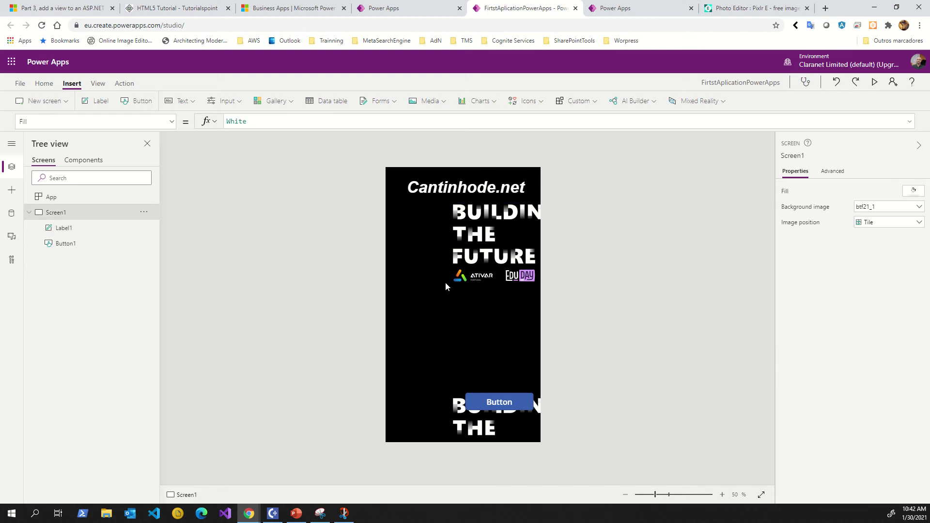
Drag Button1 lower to position 345, 1035 near the bottom edge.
click(418, 195)
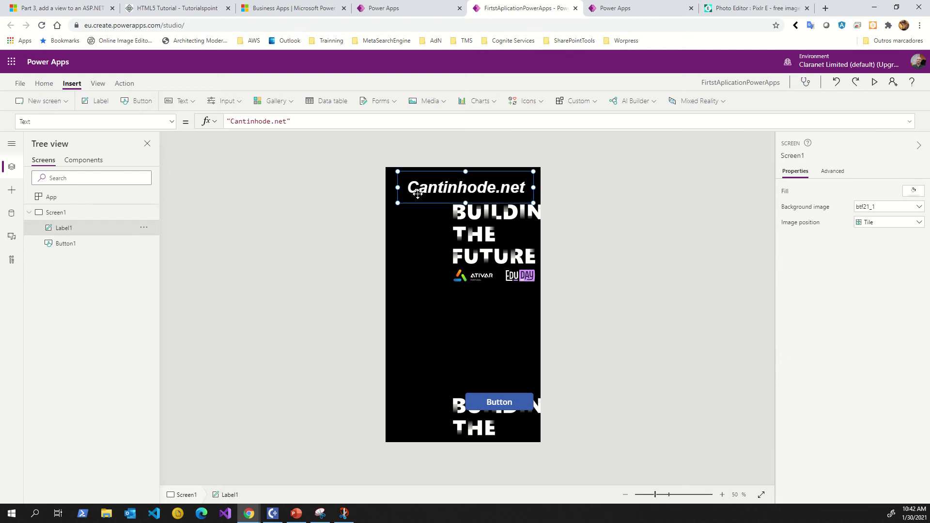
click(421, 228)
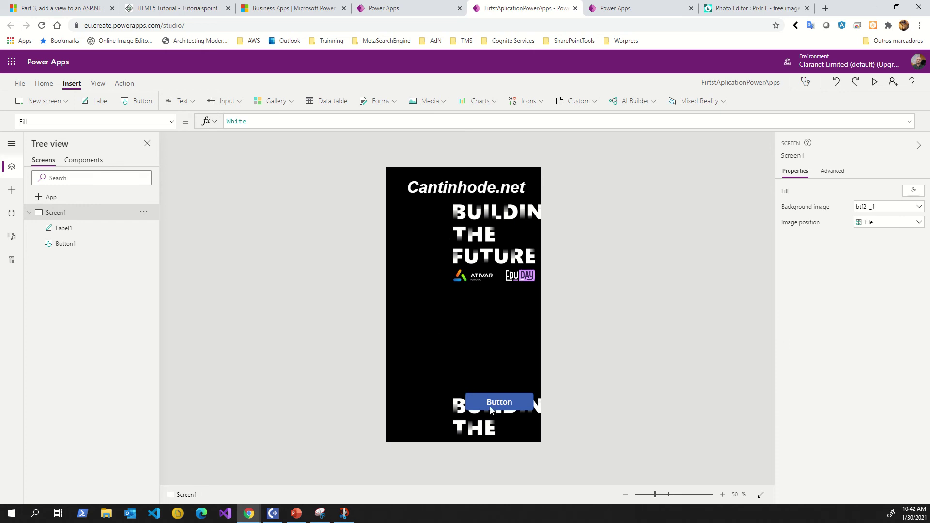
drag(491, 411, 497, 425)
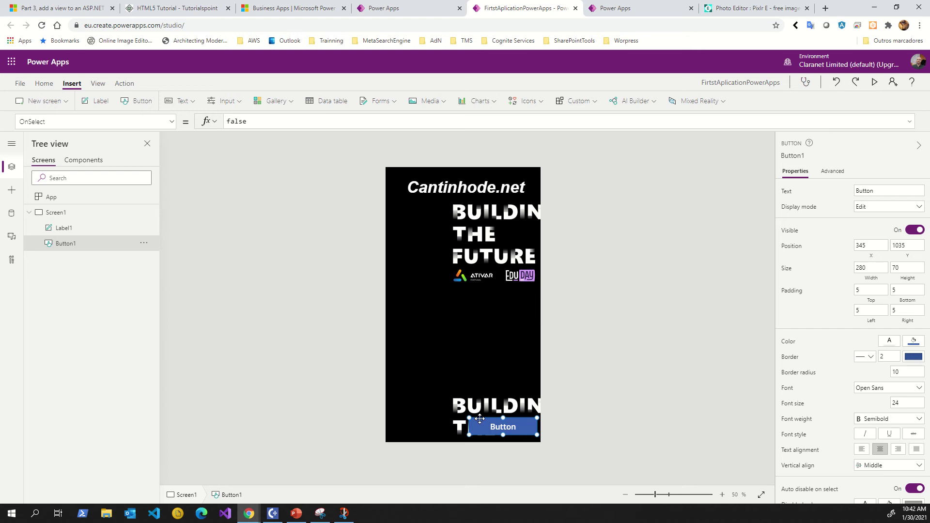
click(461, 310)
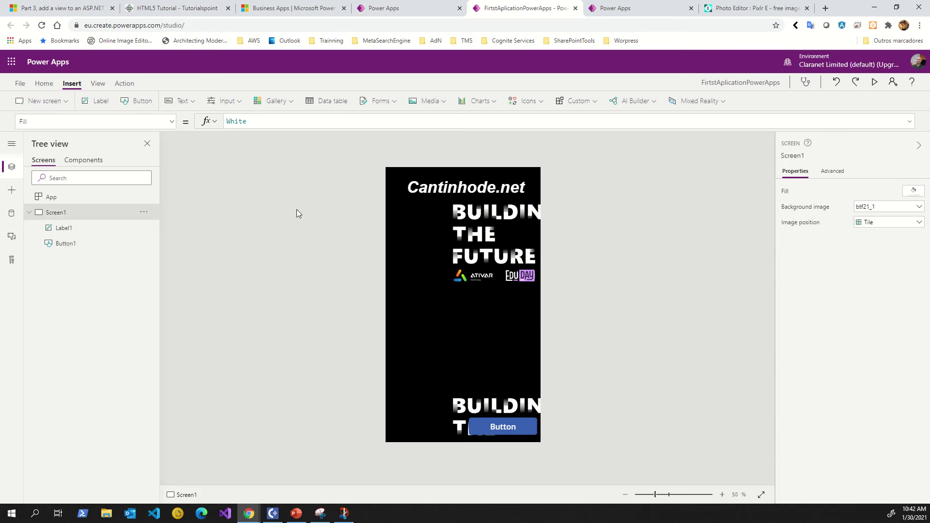
click(180, 103)
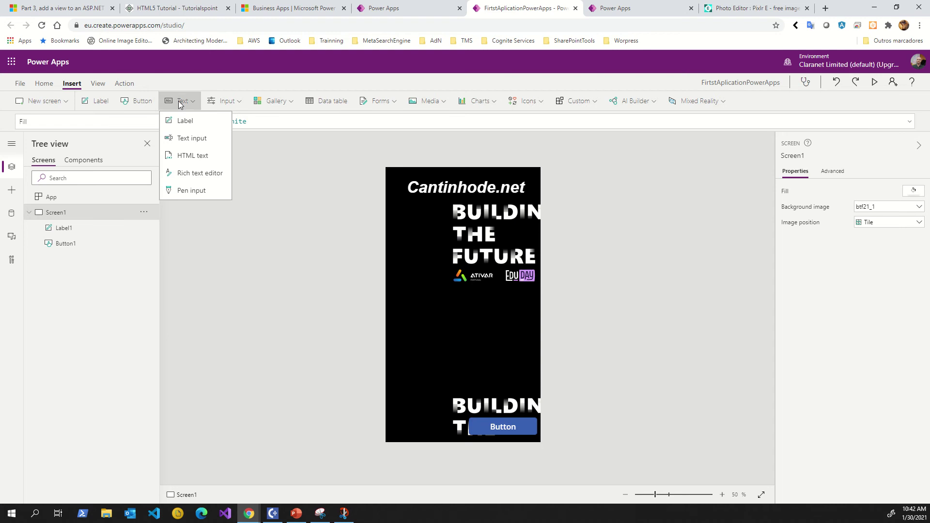
Insert TextInput1 and place it below the logos at 50, 464.
click(188, 139)
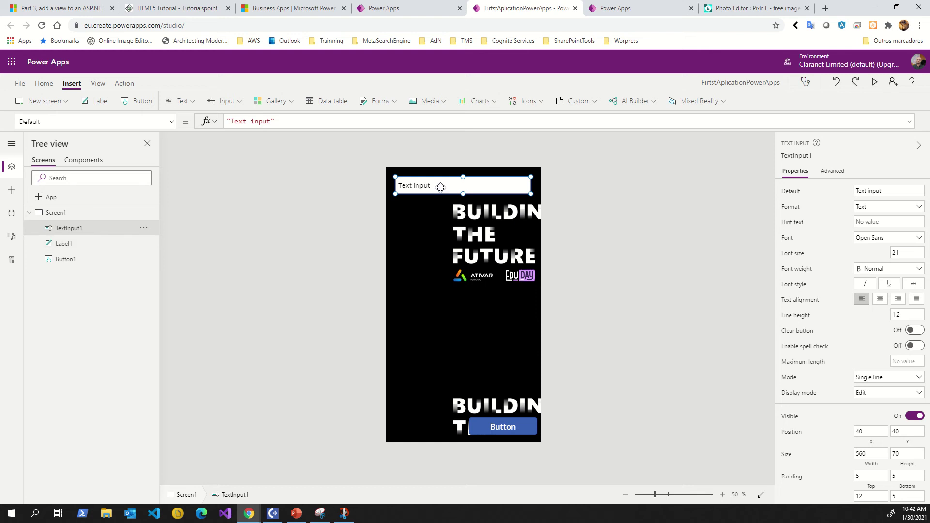
drag(441, 187, 443, 290)
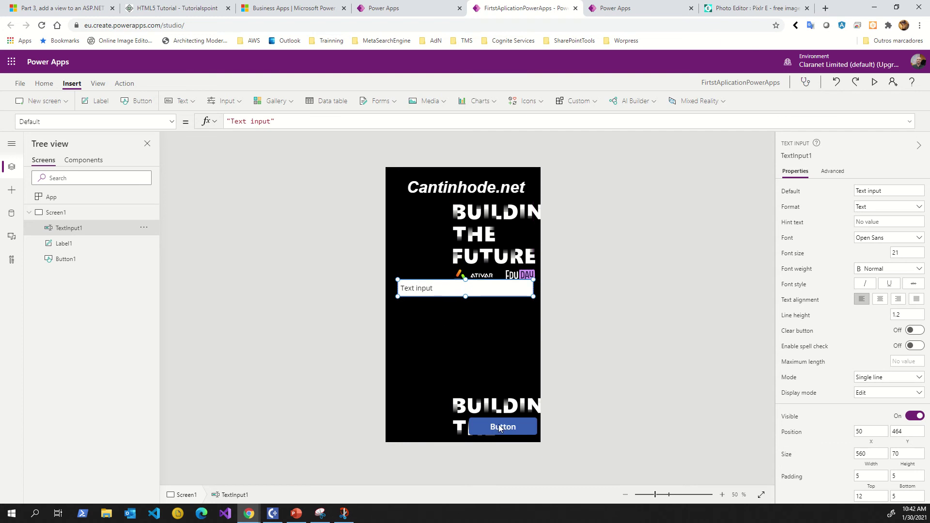
click(65, 247)
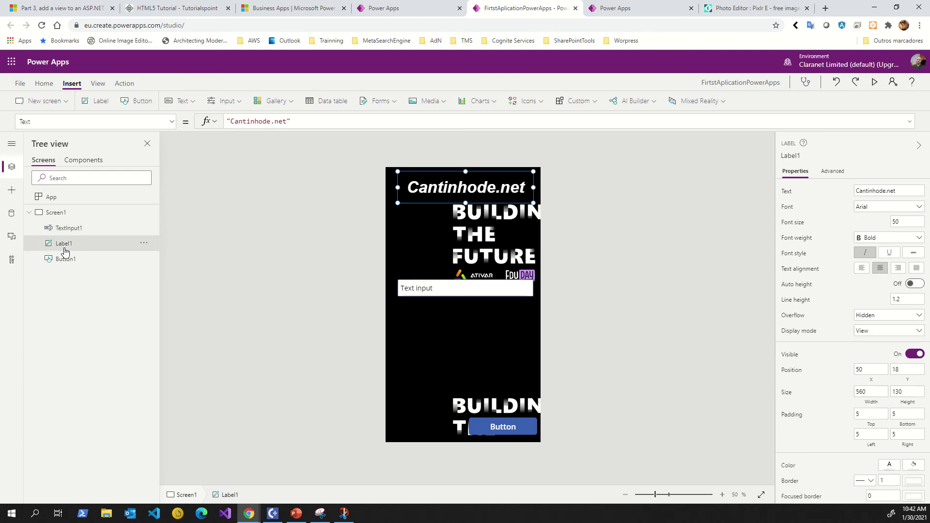
Paste a copy of the heading above the text input and change its text to 'Use Name'.
key(ctrl+v)
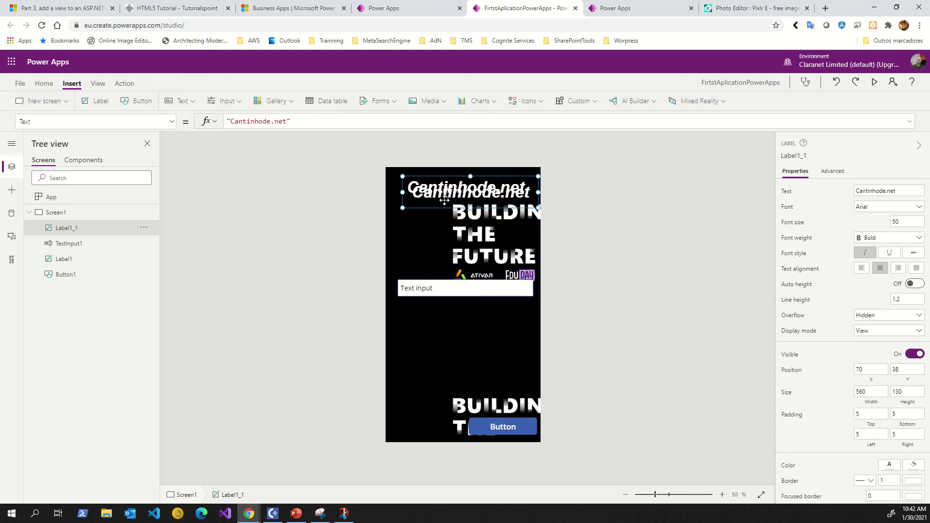
drag(443, 198, 438, 256)
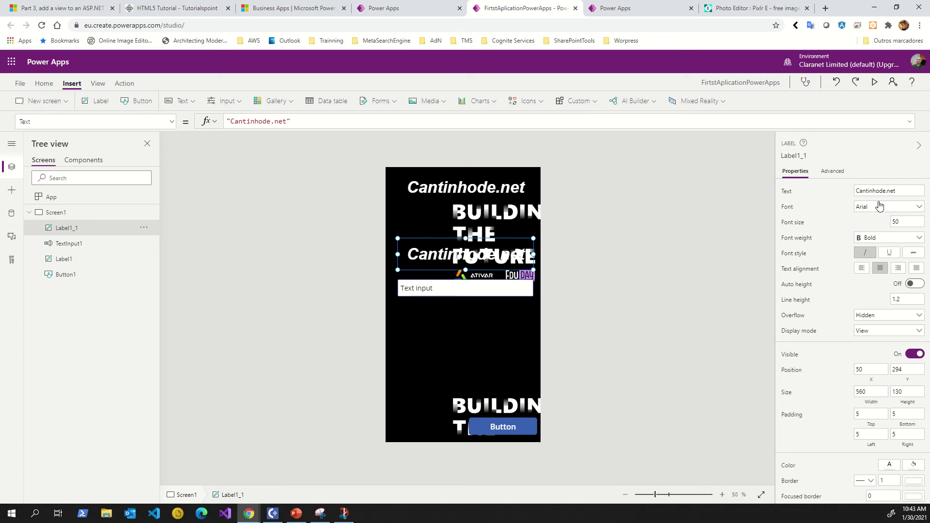
click(243, 121)
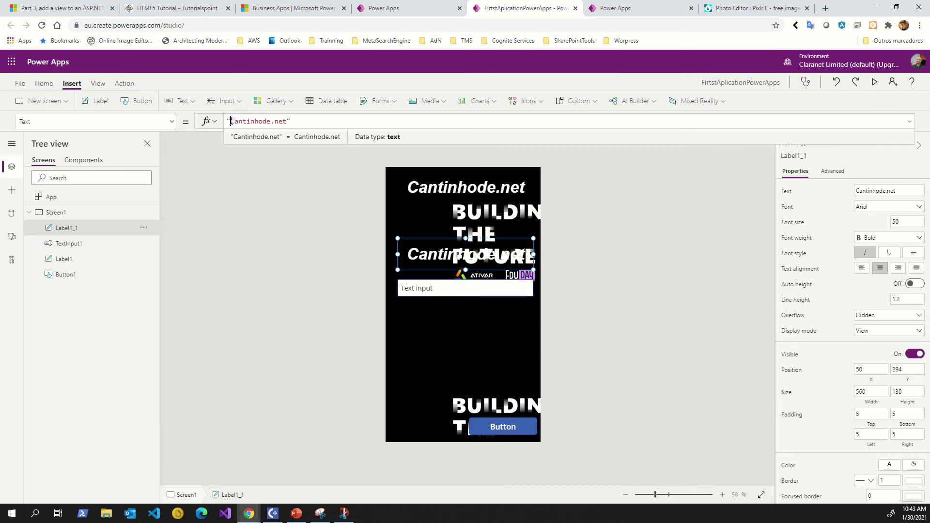
drag(231, 121, 284, 122)
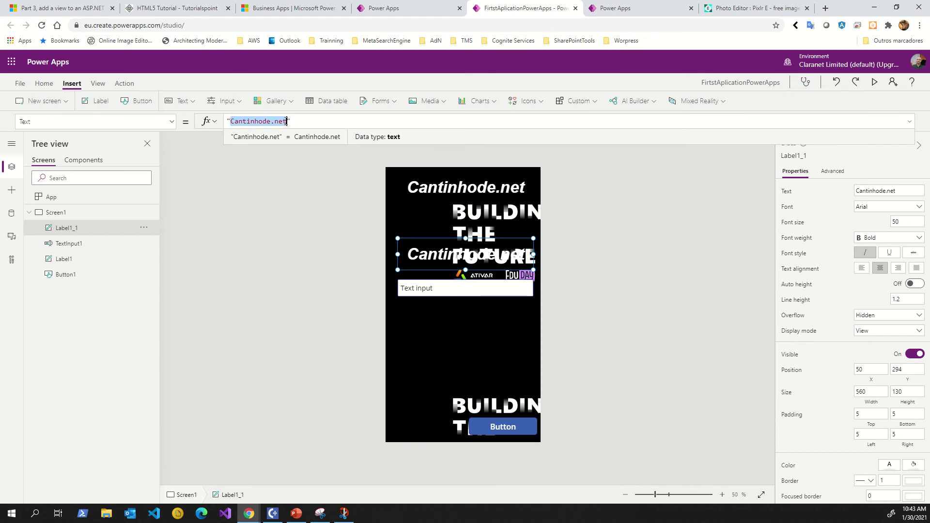
key(Delete)
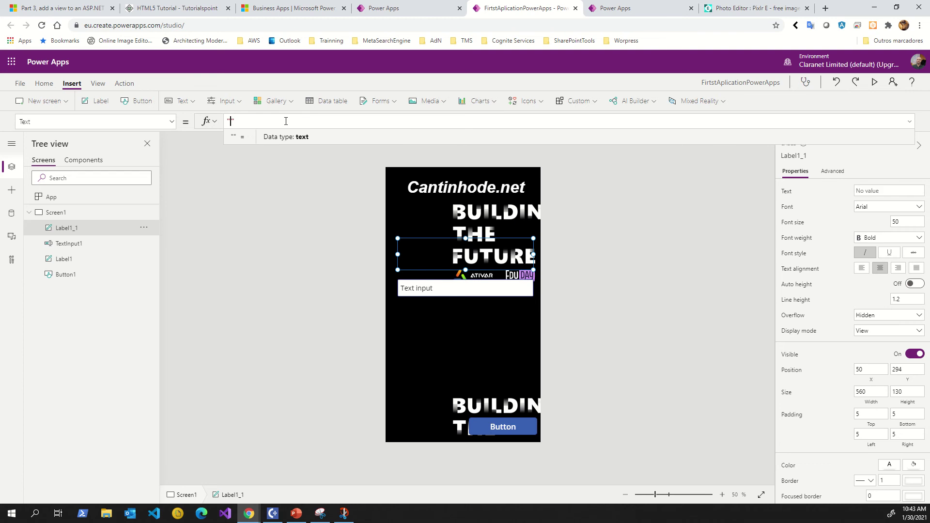
text(Use Name)
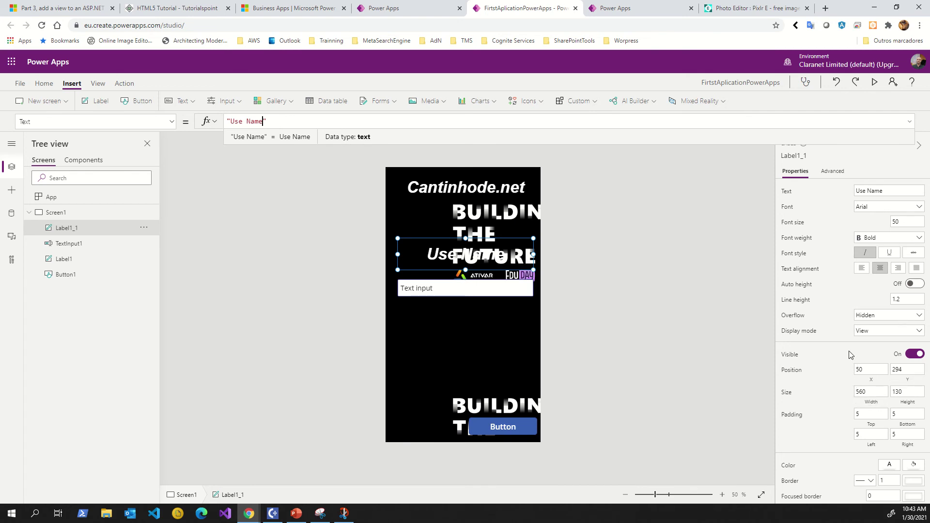
Make the Use Name label non-italic with Normal weight and white text colour.
click(865, 253)
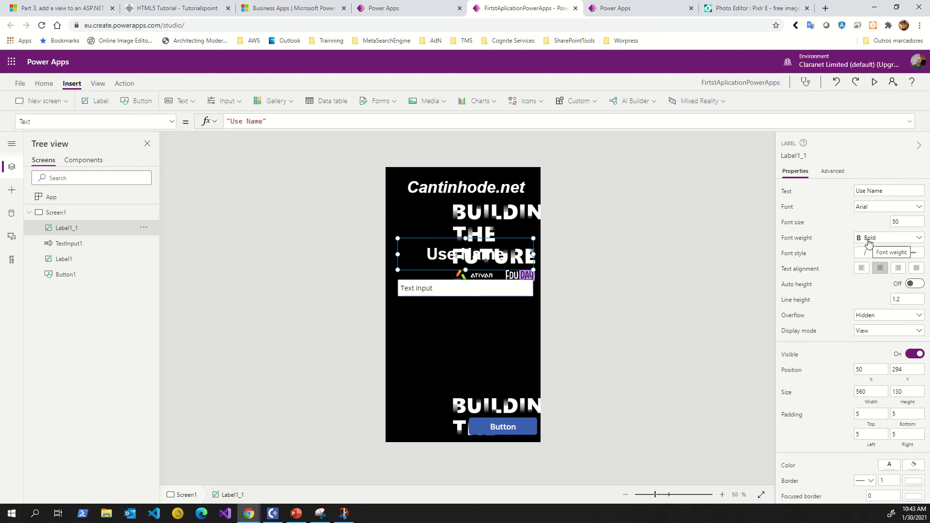
click(868, 242)
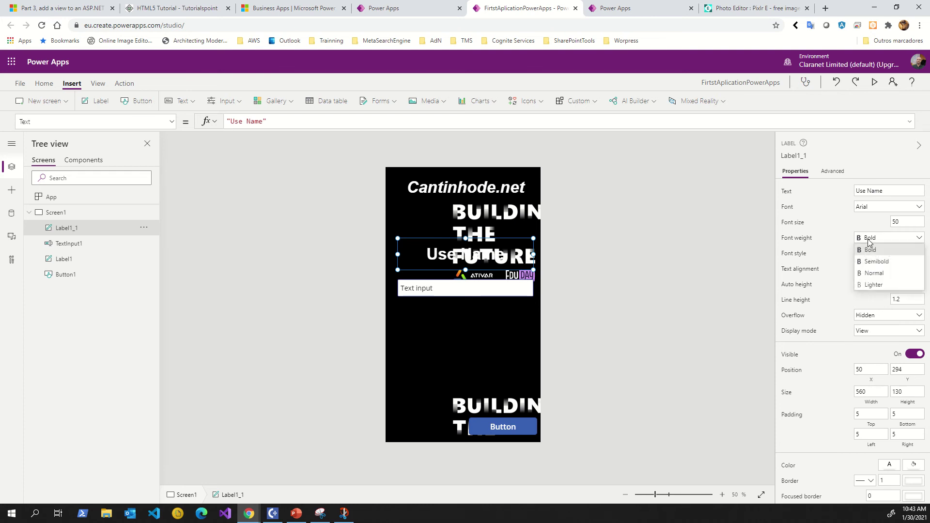
click(870, 273)
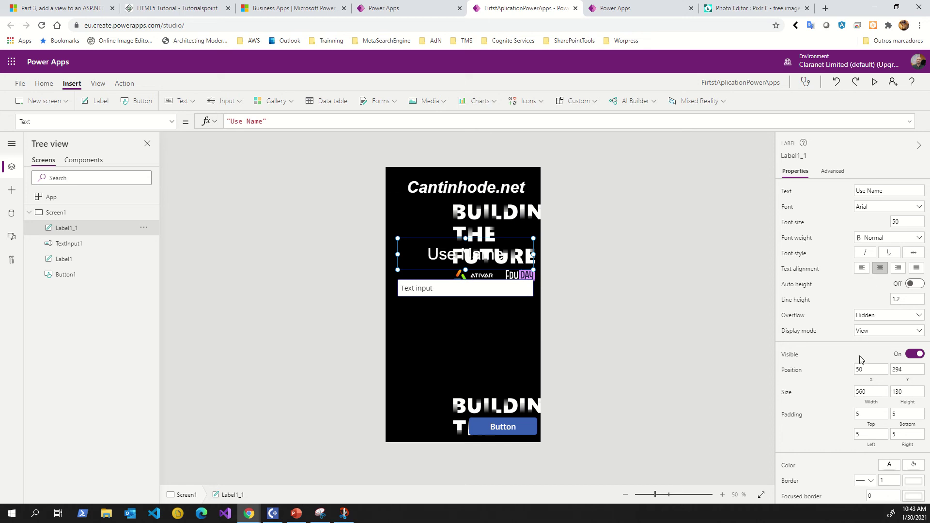
scroll(862, 361, down, 1)
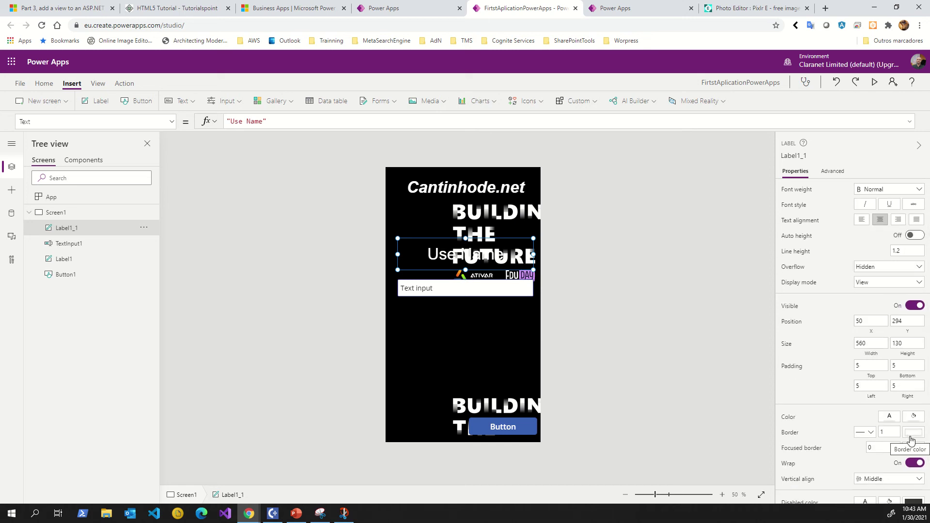
click(889, 417)
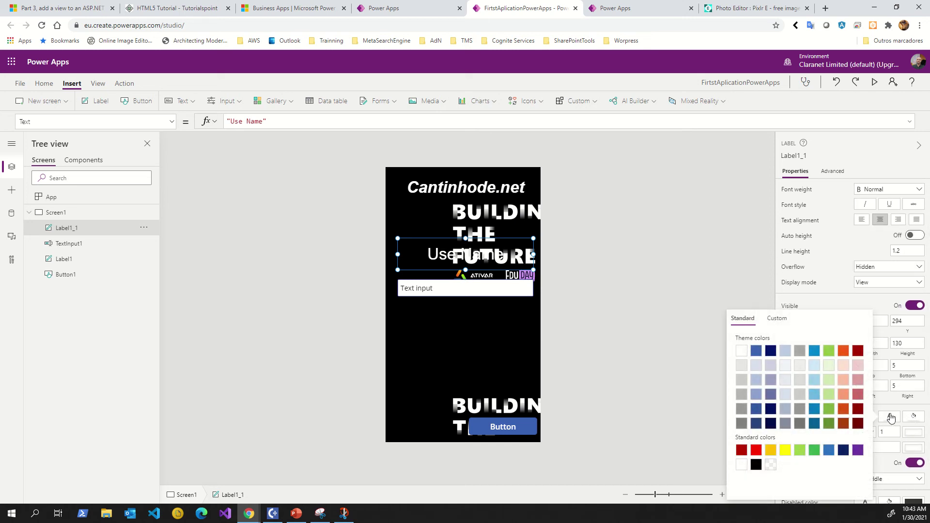
click(758, 354)
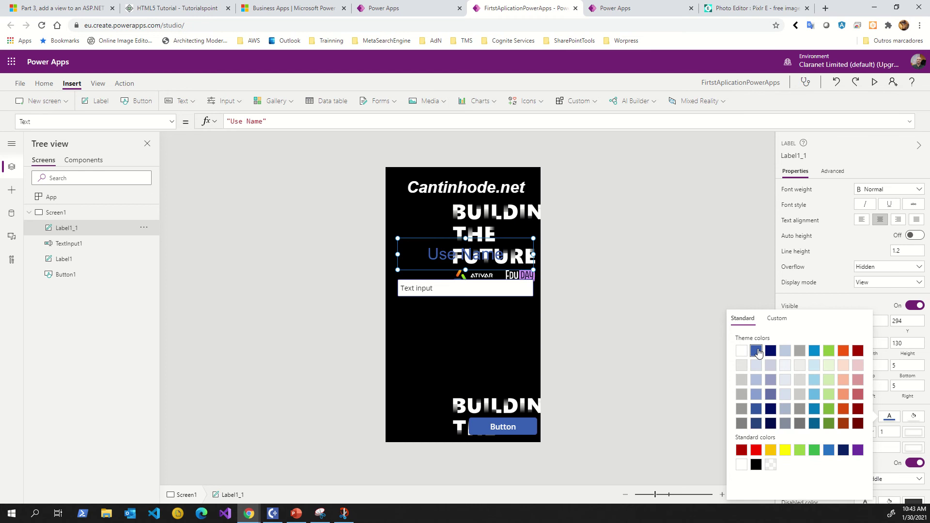
click(756, 464)
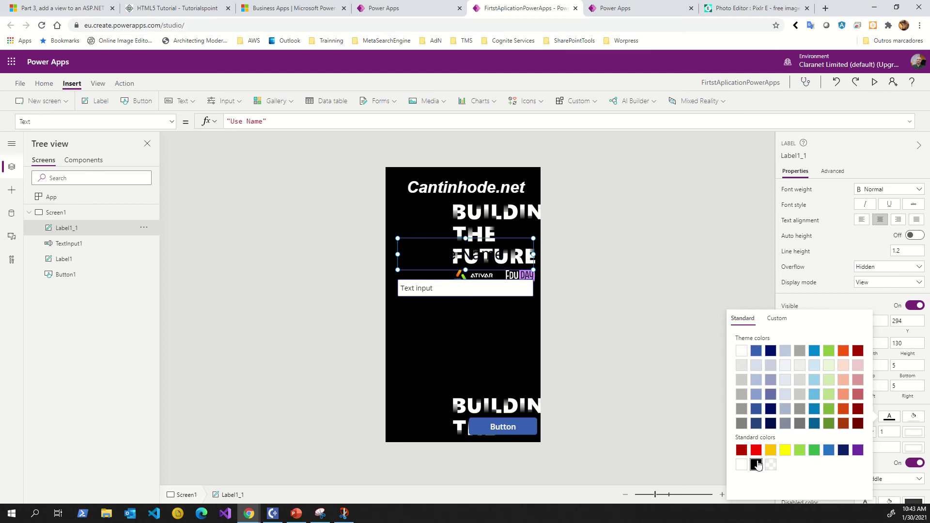
click(787, 366)
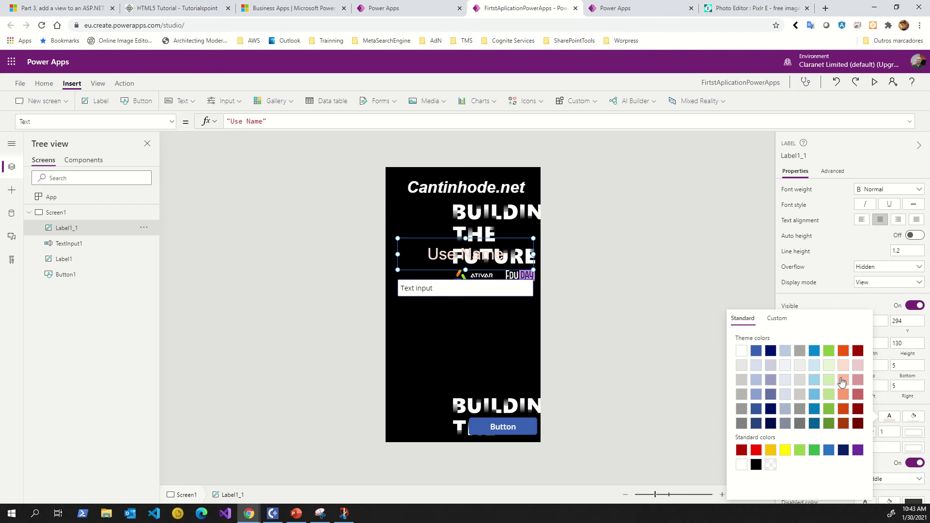
click(843, 409)
click(741, 351)
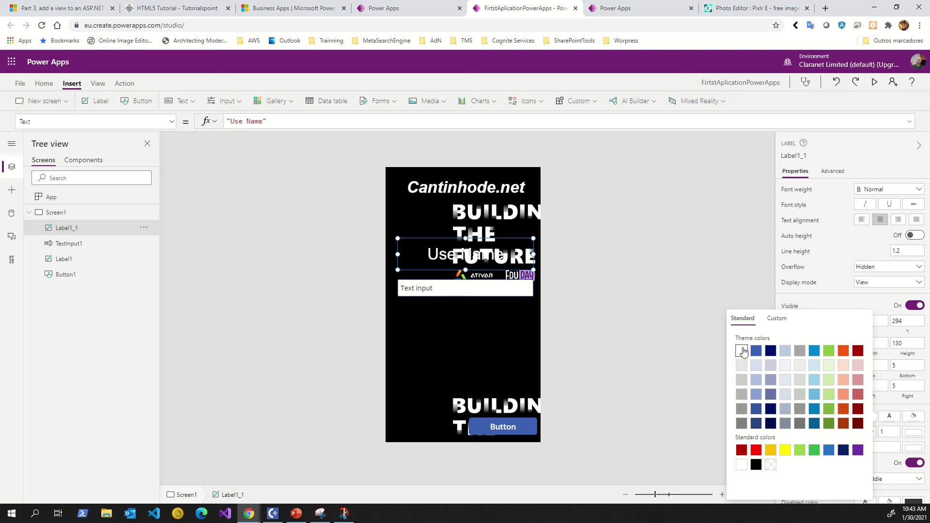
click(443, 289)
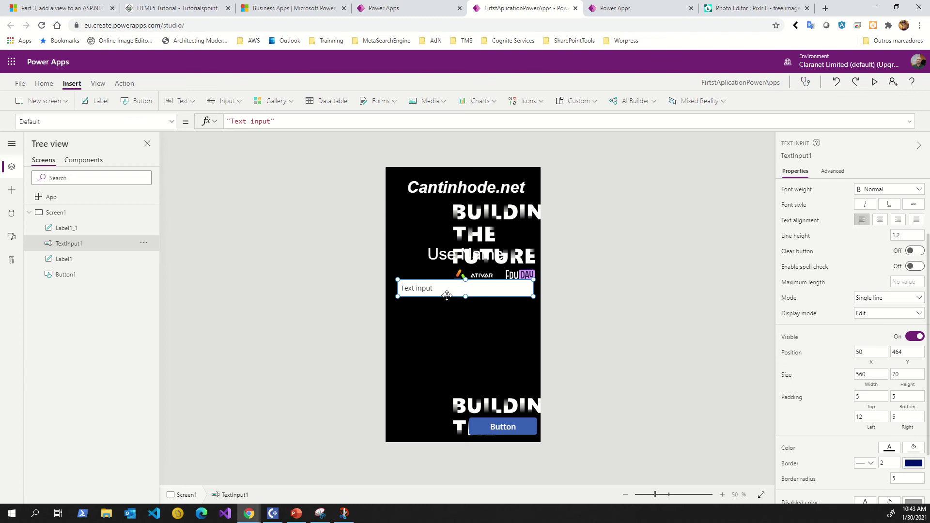
Move the Use Name label below the logo, shorten it, and place the text input beneath it.
drag(443, 289, 448, 360)
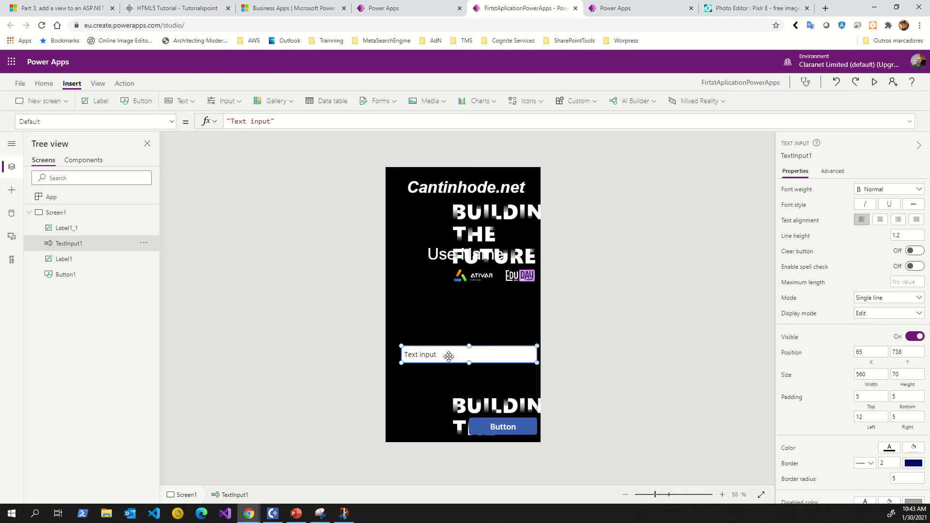
click(442, 249)
drag(442, 249, 439, 317)
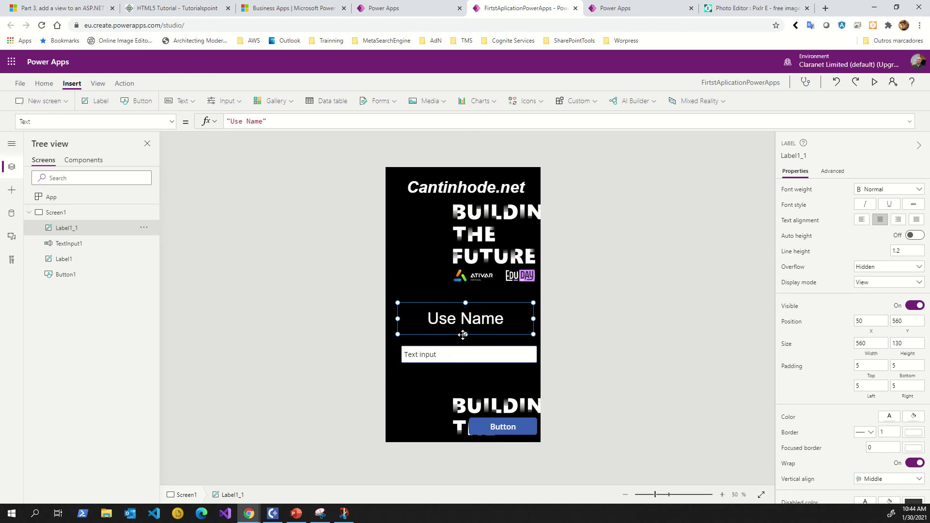
drag(466, 335, 466, 320)
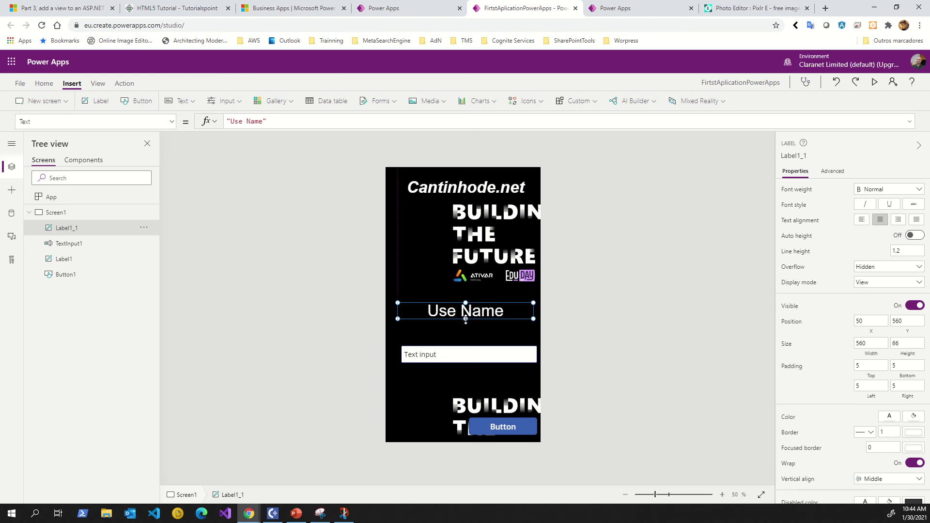
click(458, 353)
drag(458, 347, 458, 327)
click(460, 311)
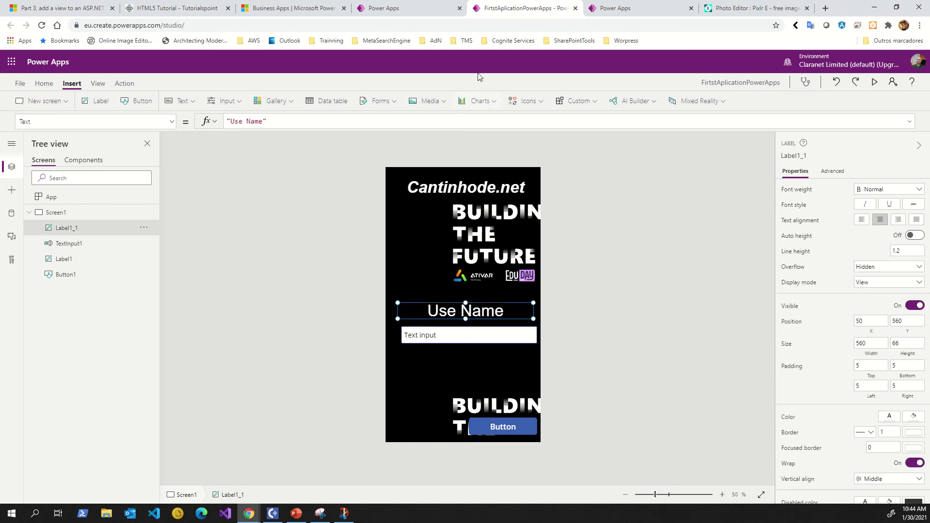
click(379, 22)
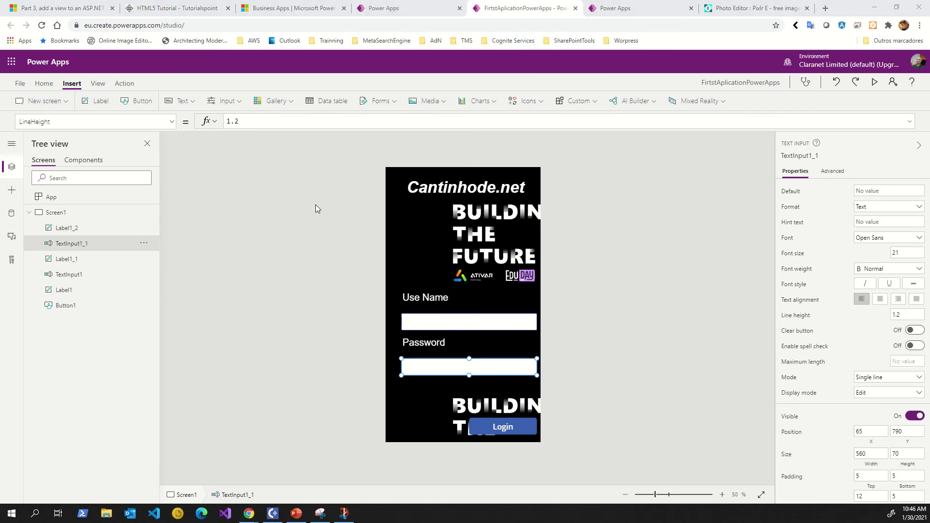
Move the Login button up to 330, 909 and preview the app.
click(478, 191)
click(439, 254)
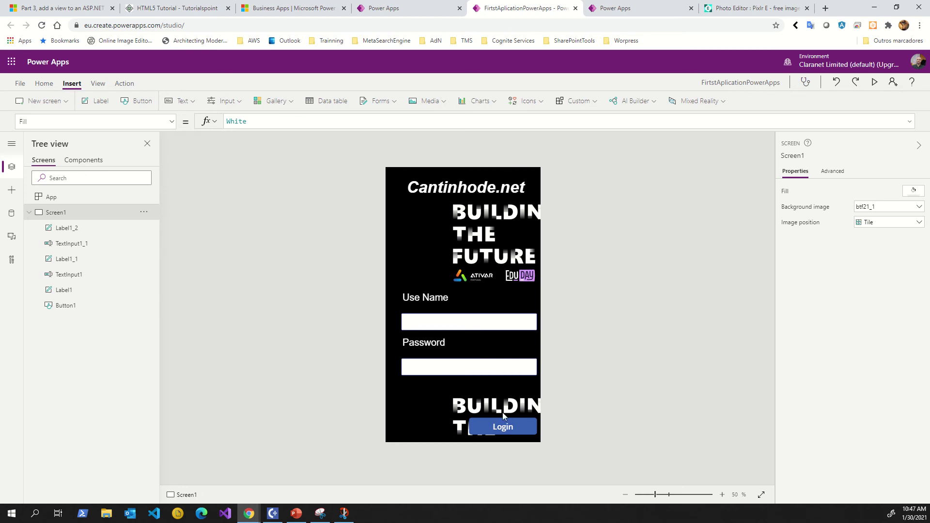
click(500, 427)
drag(501, 427, 496, 394)
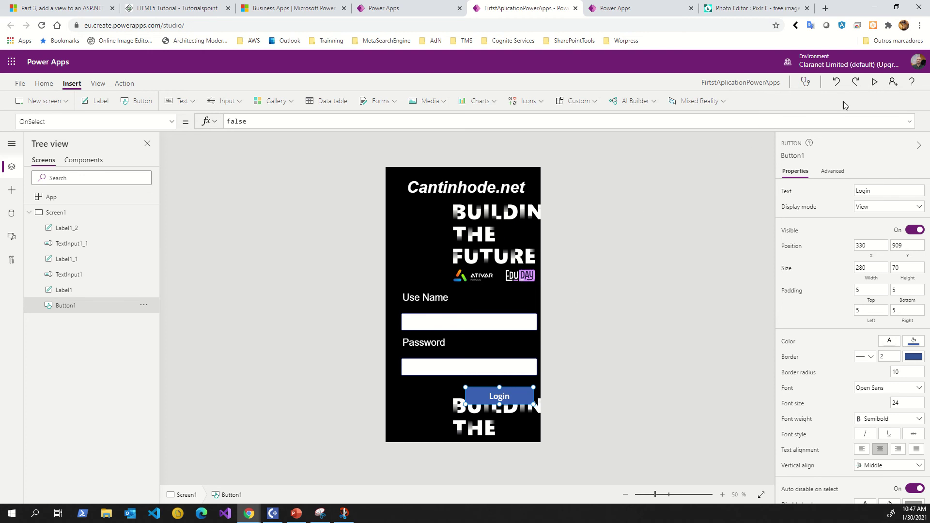
click(876, 83)
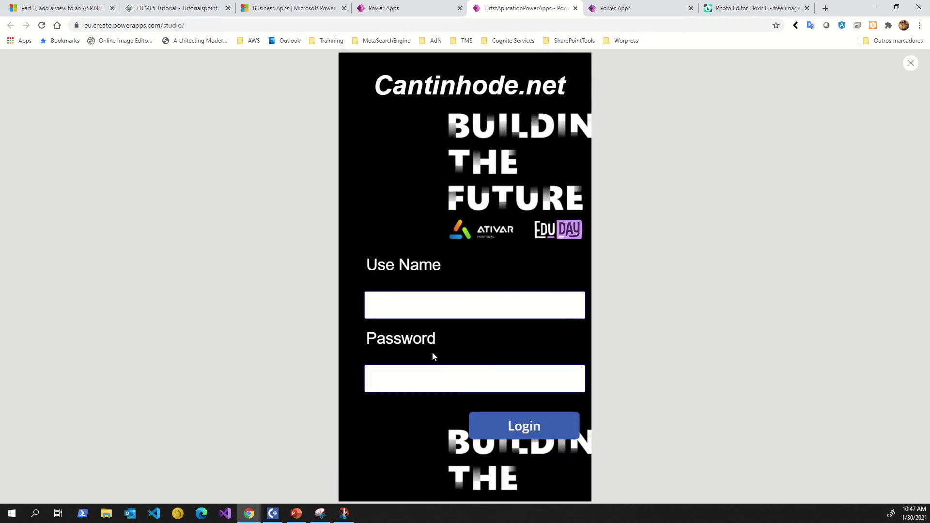
Type a test user name and password into the preview's entry boxes.
click(425, 302)
text(ssss)
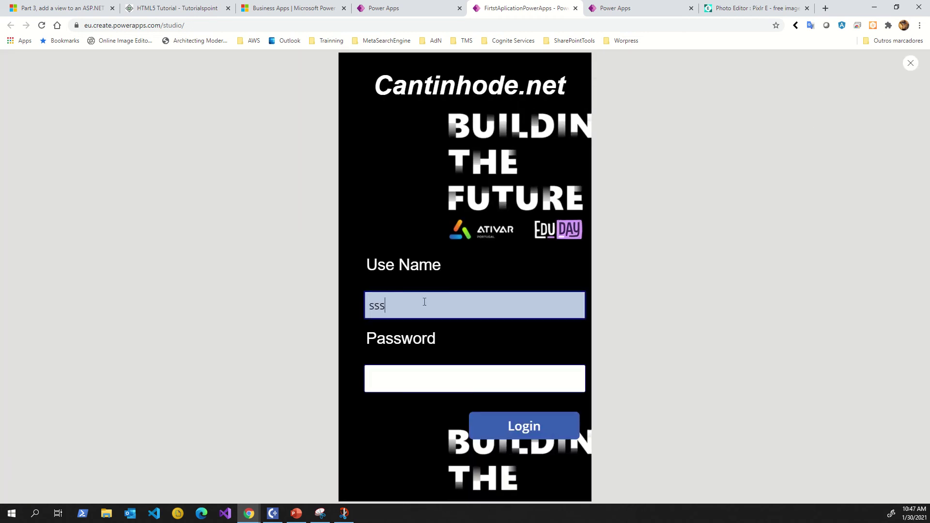
click(415, 379)
text(sssss)
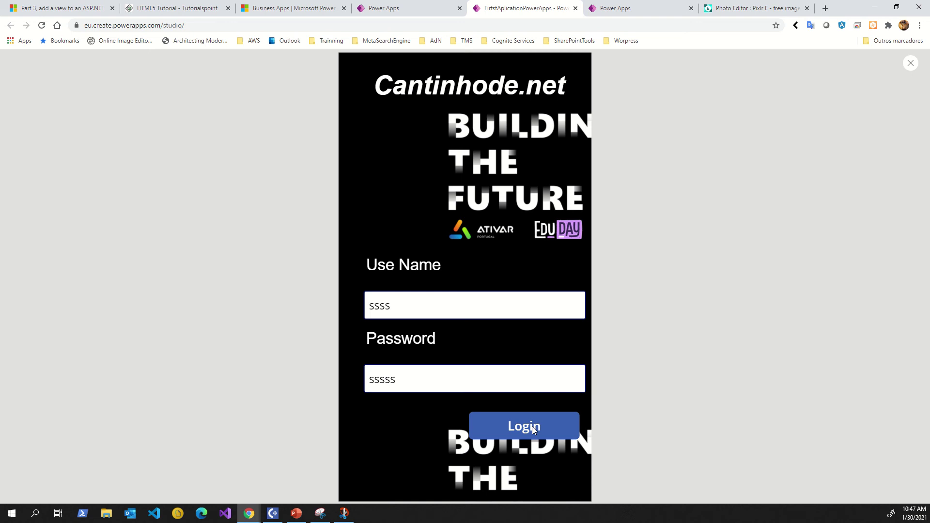
Retype the test password, then close the preview and dismiss the tip dialog.
click(416, 376)
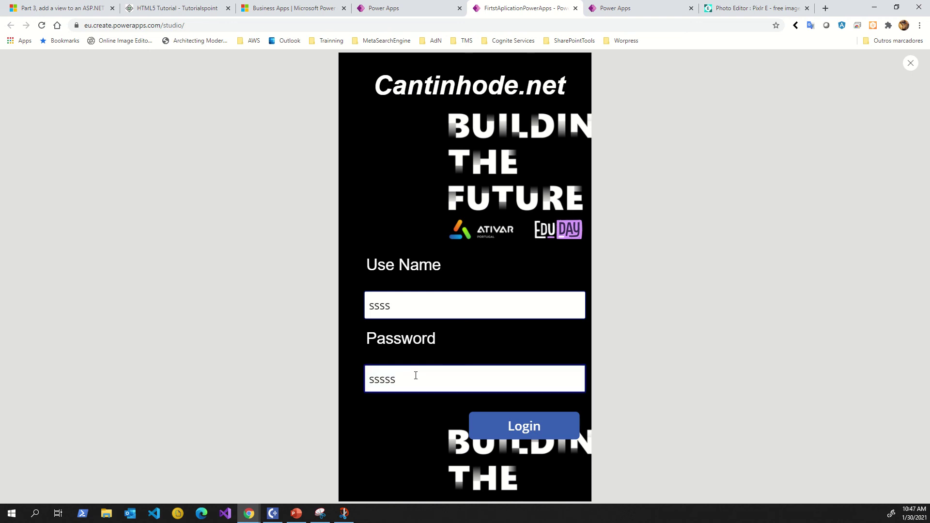
drag(415, 375, 338, 376)
text(ssssss)
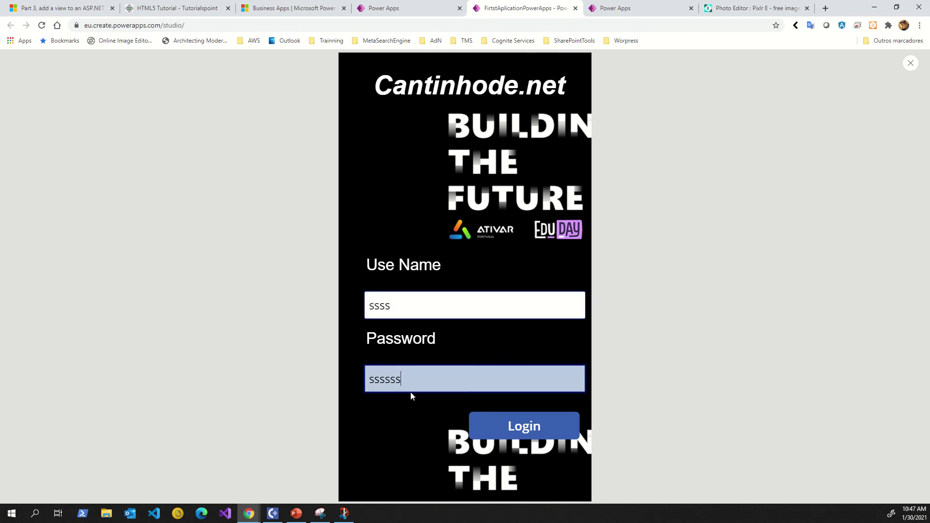
drag(409, 379, 367, 373)
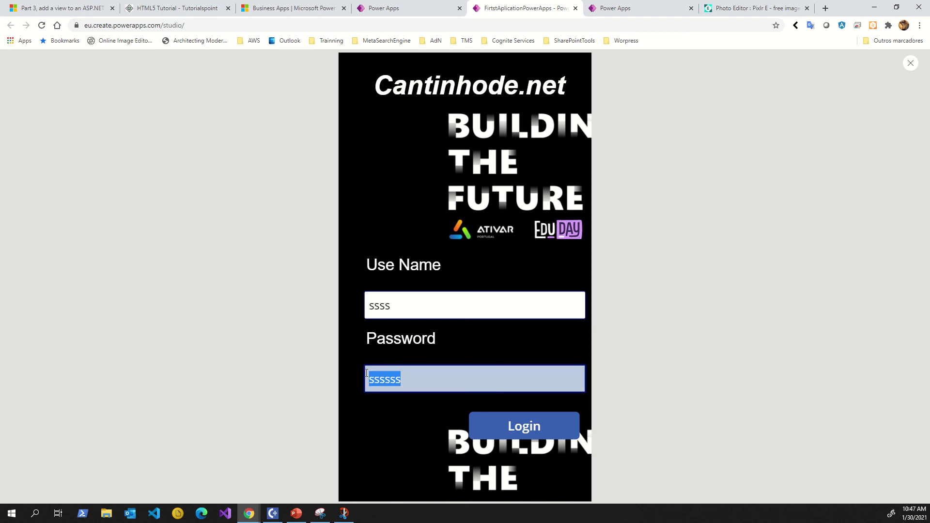
text(ssss)
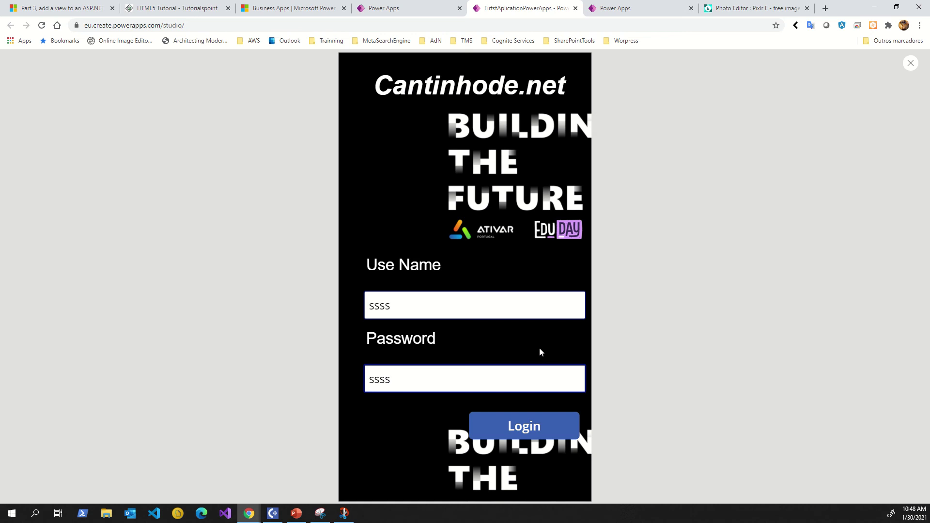
click(911, 64)
click(550, 312)
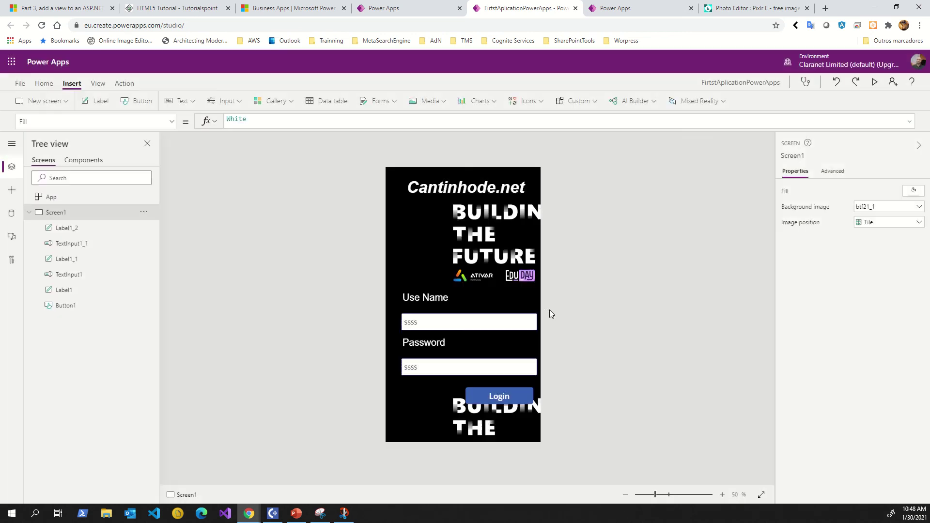
Select the Password input box and check its Format, leaving it as Text.
click(454, 363)
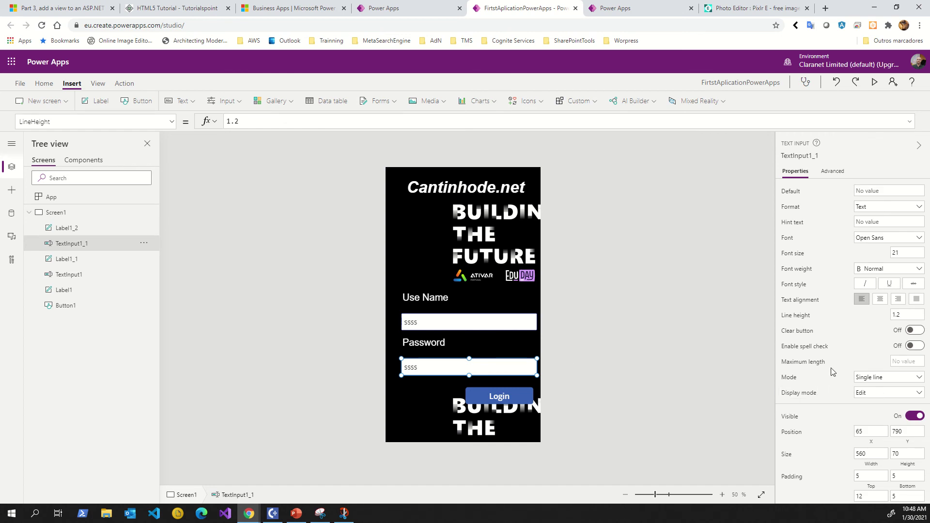
click(870, 208)
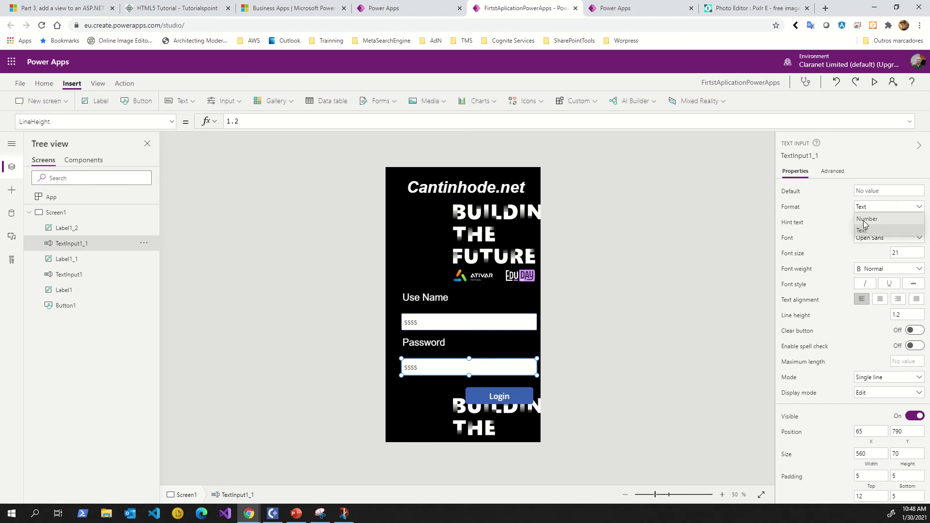
click(825, 218)
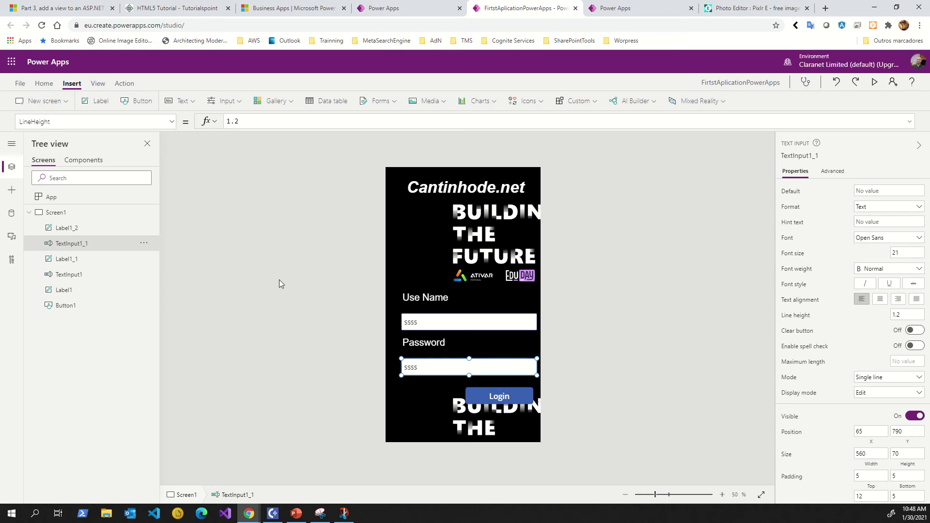
Set the Password box's Mode to Password so its entry shows as dots.
click(241, 105)
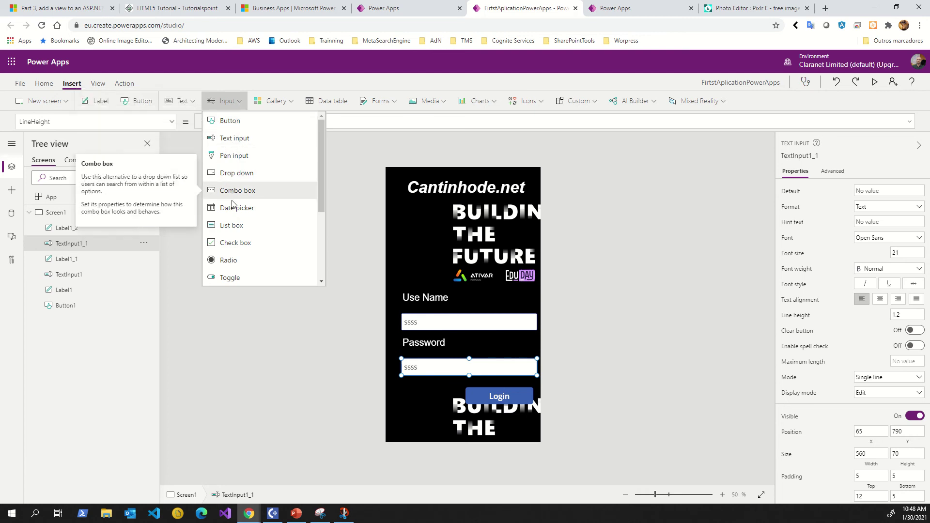
scroll(233, 207, down, 5)
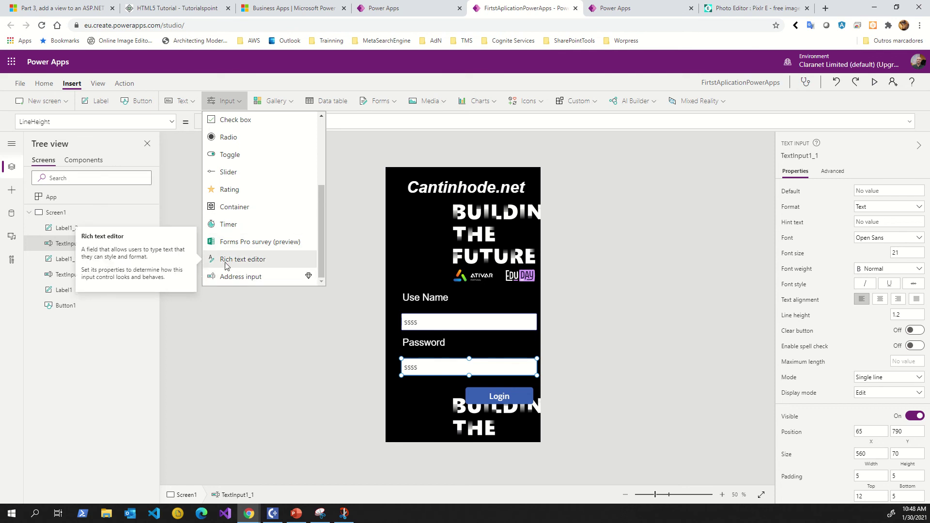
scroll(230, 257, up, 2)
scroll(230, 254, up, 2)
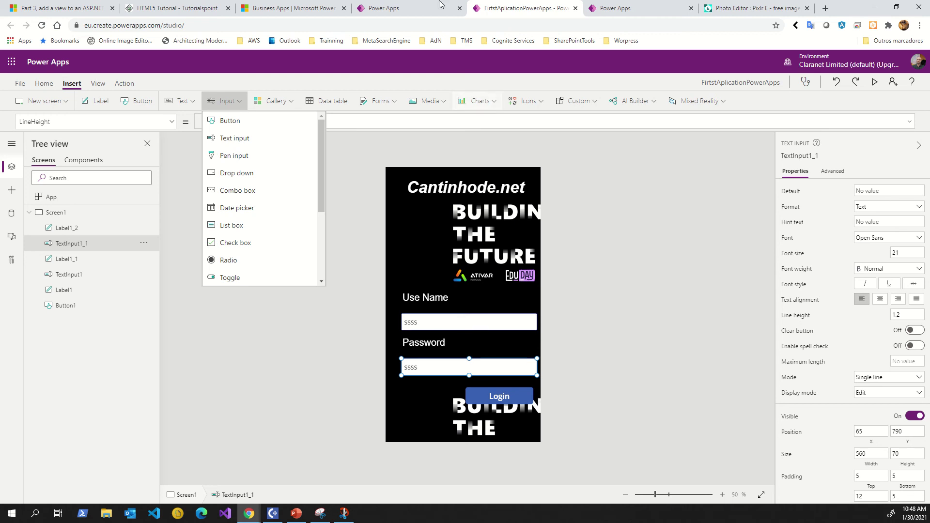
mouse_move(414, 26)
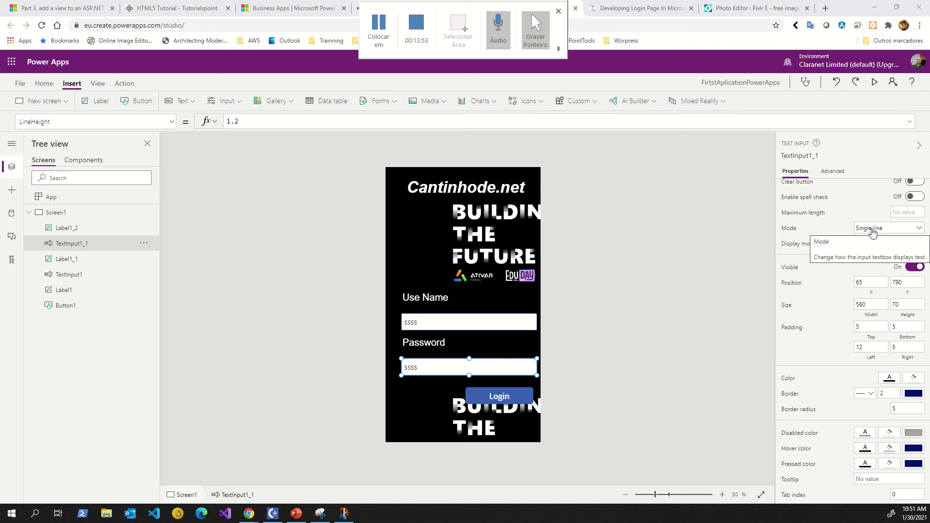
scroll(830, 253, up, 3)
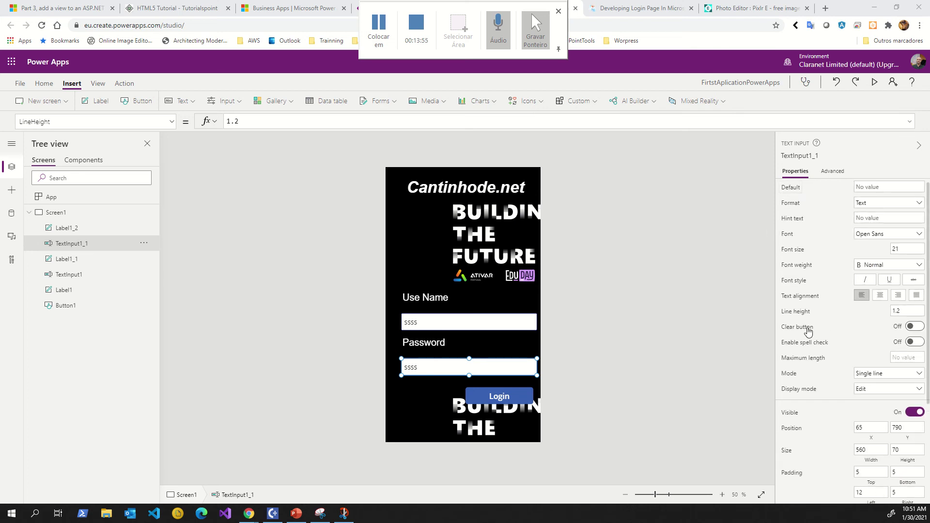
scroll(818, 325, down, 3)
scroll(853, 300, up, 1)
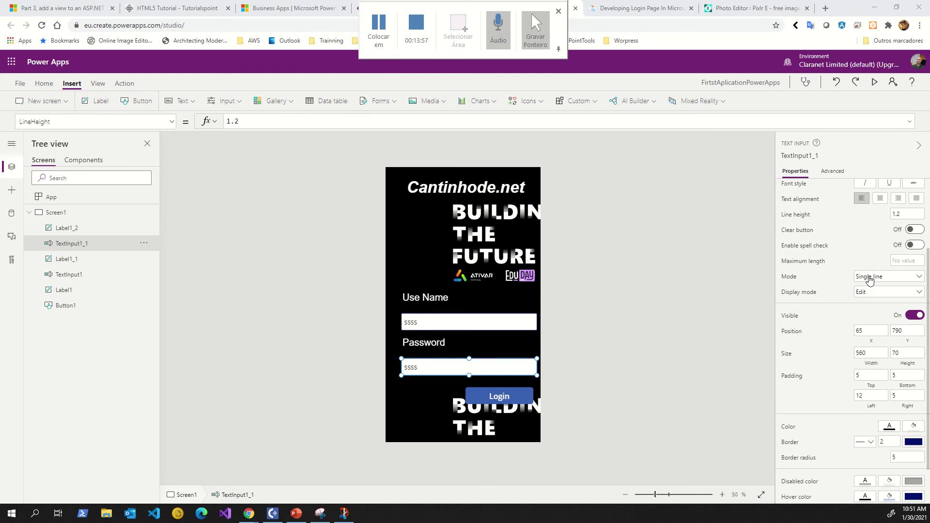
click(870, 278)
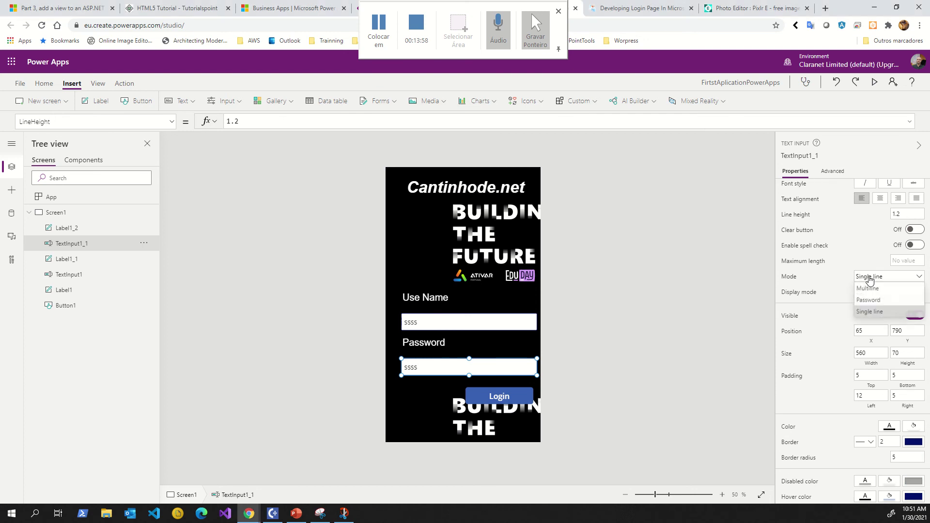
click(867, 301)
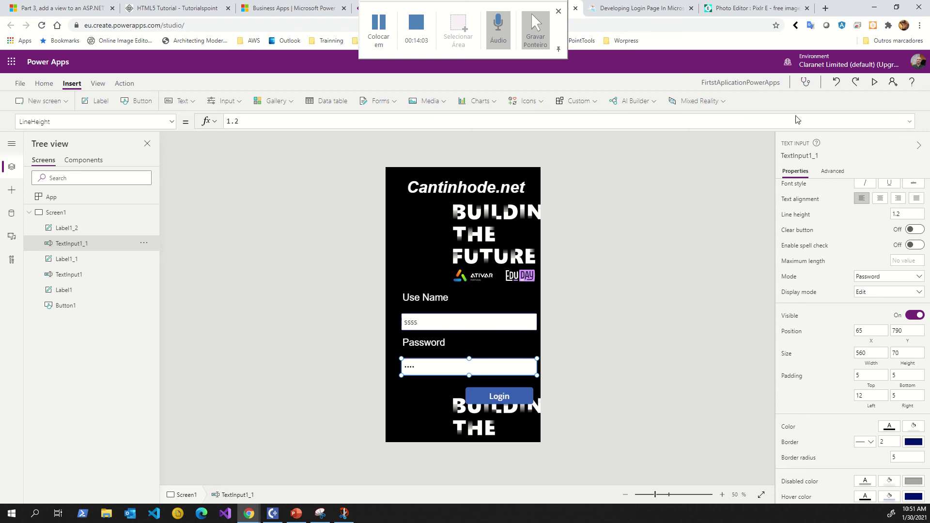
Preview the app again, clear the masked password entry, then close the preview and dismiss the tip.
click(873, 85)
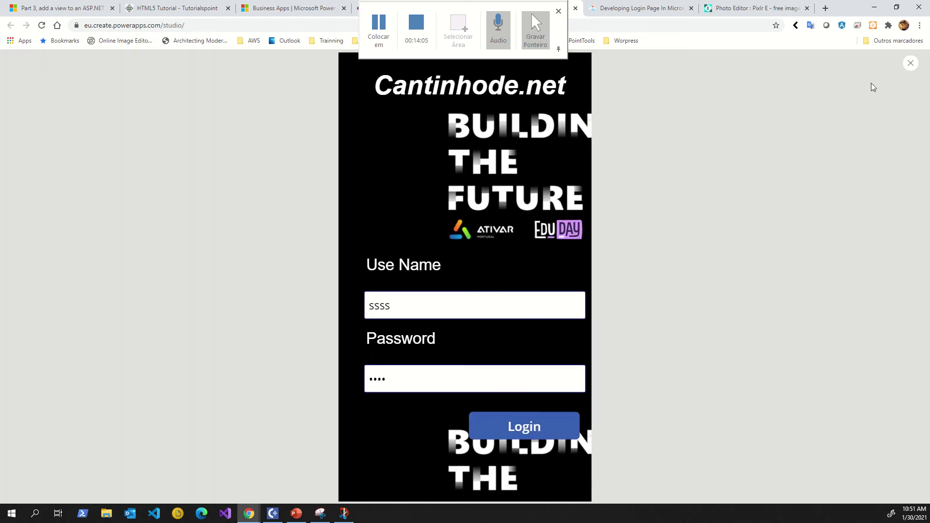
click(436, 376)
drag(426, 382, 327, 379)
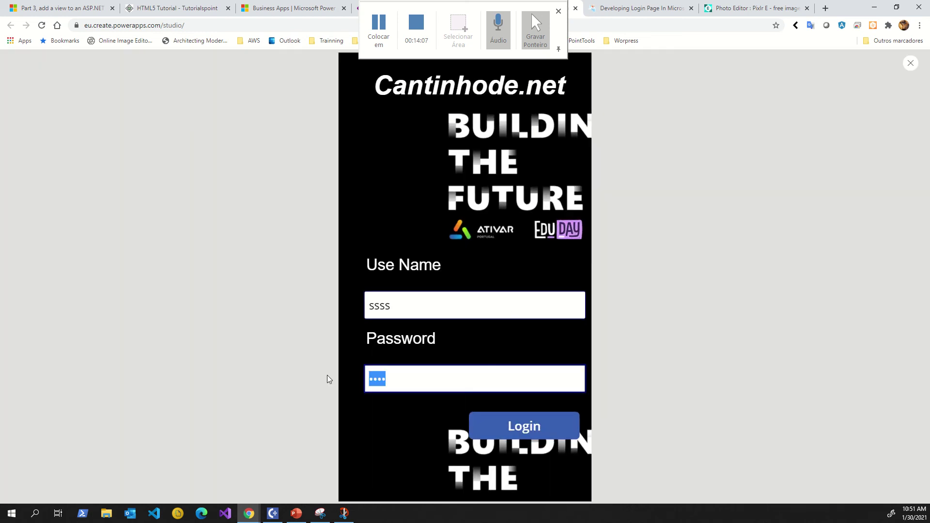
key(BackSpace)
click(436, 305)
click(394, 387)
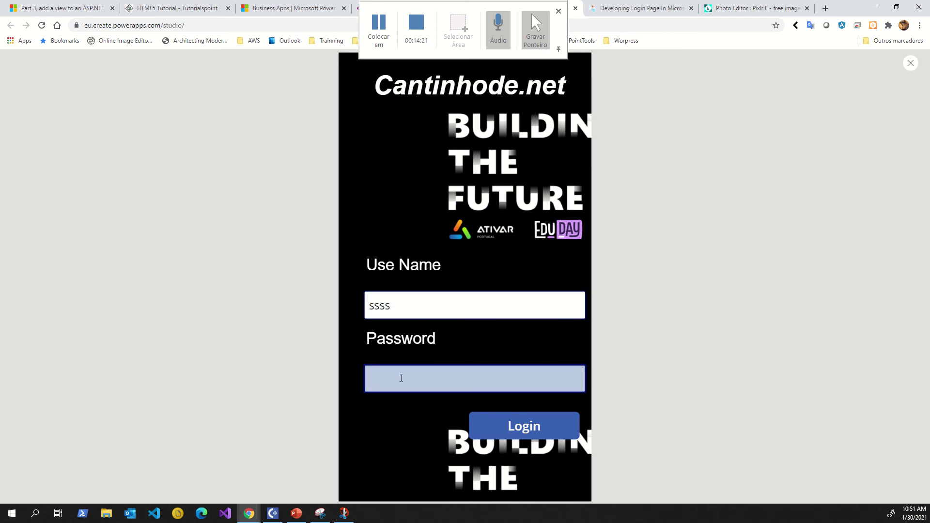
click(910, 63)
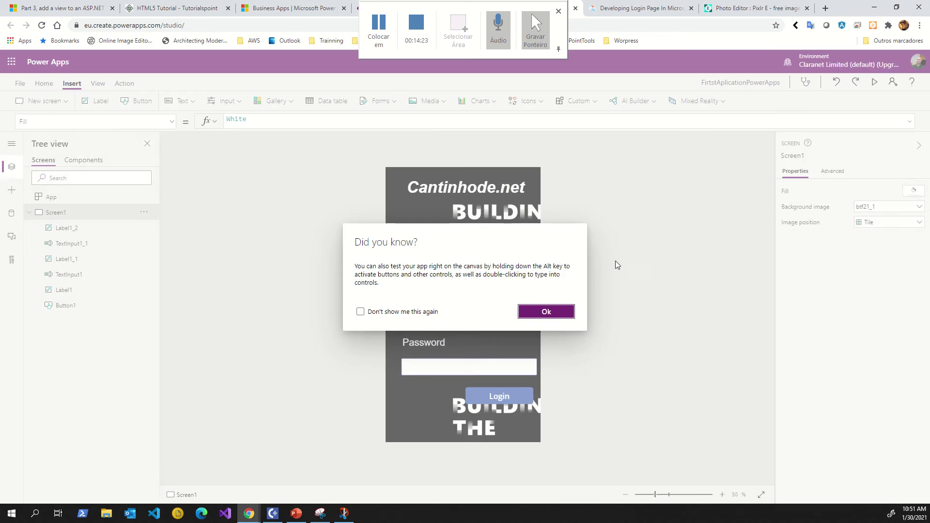
click(553, 313)
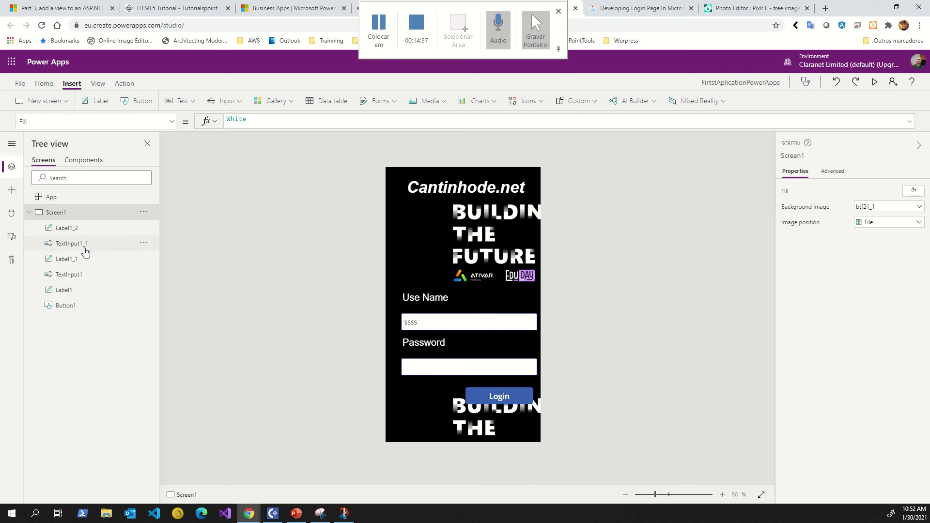
Rename Label1_2 to lbl_Password and start renaming Label1_1.
click(71, 233)
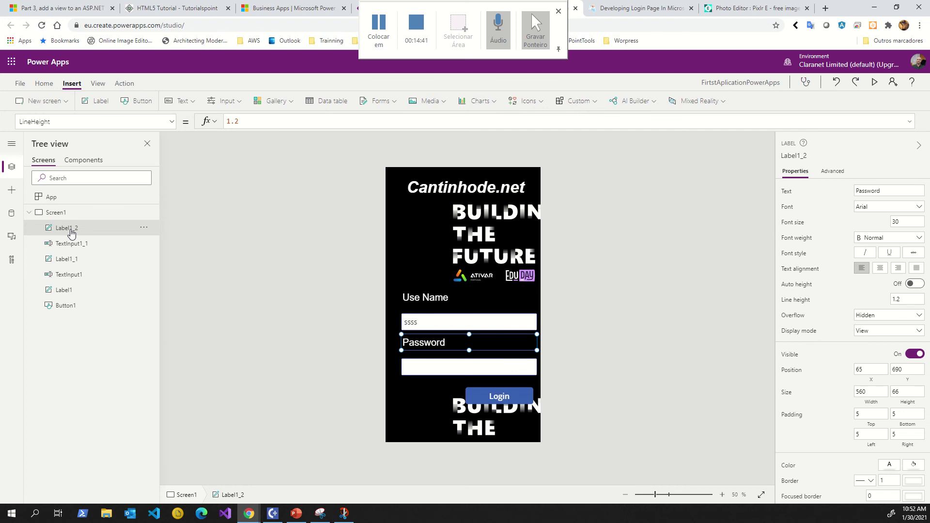
double_click(71, 231)
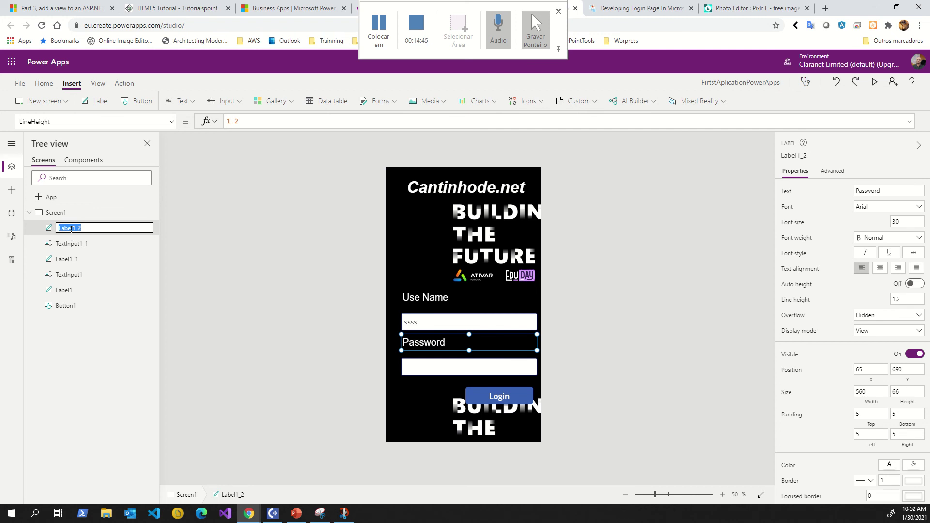
key(BackSpace)
key(Escape)
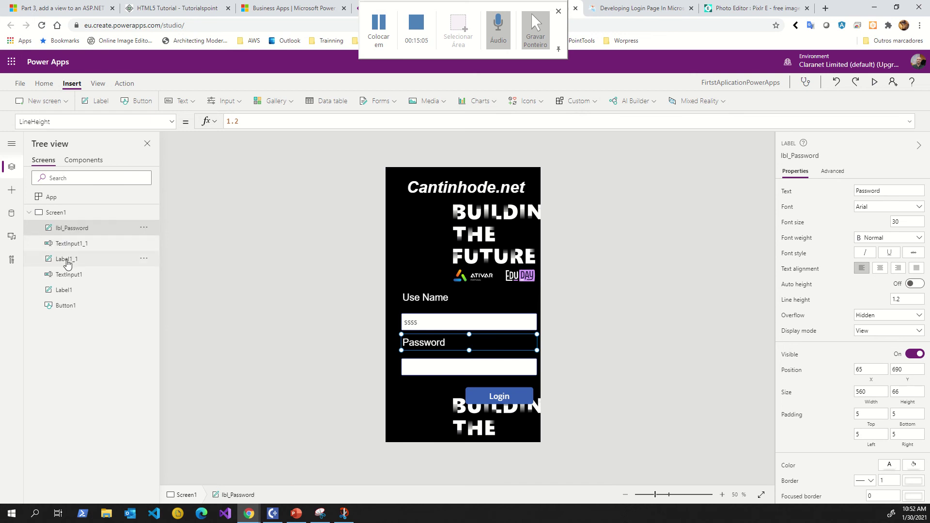
double_click(68, 261)
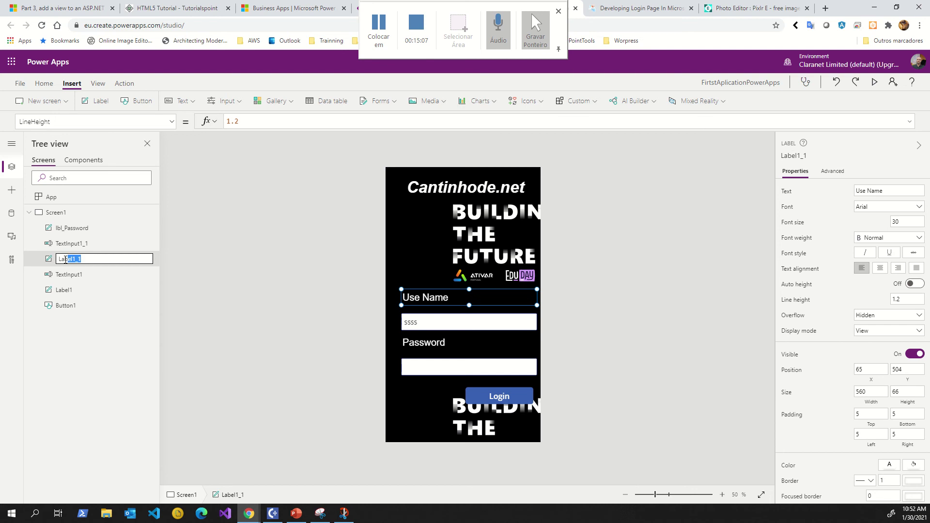
click(379, 23)
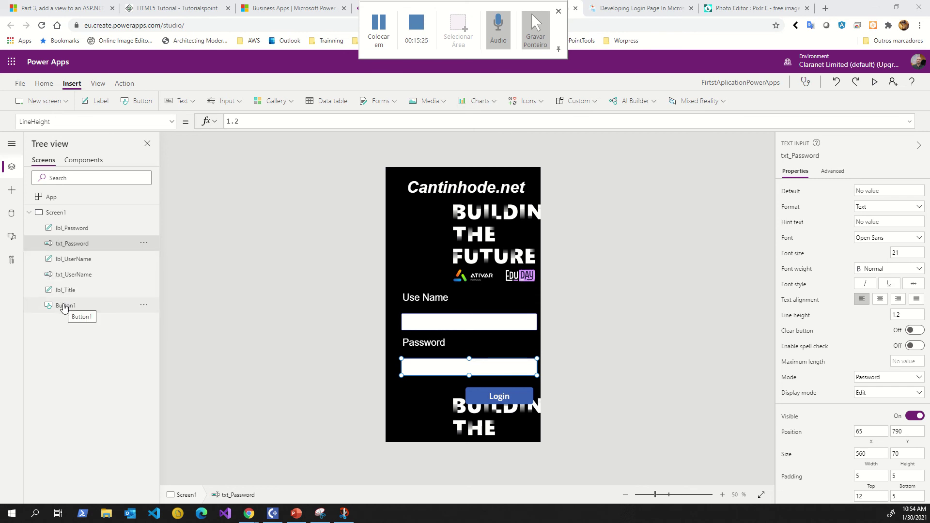
Rename Button1 to btn_Login.
click(63, 305)
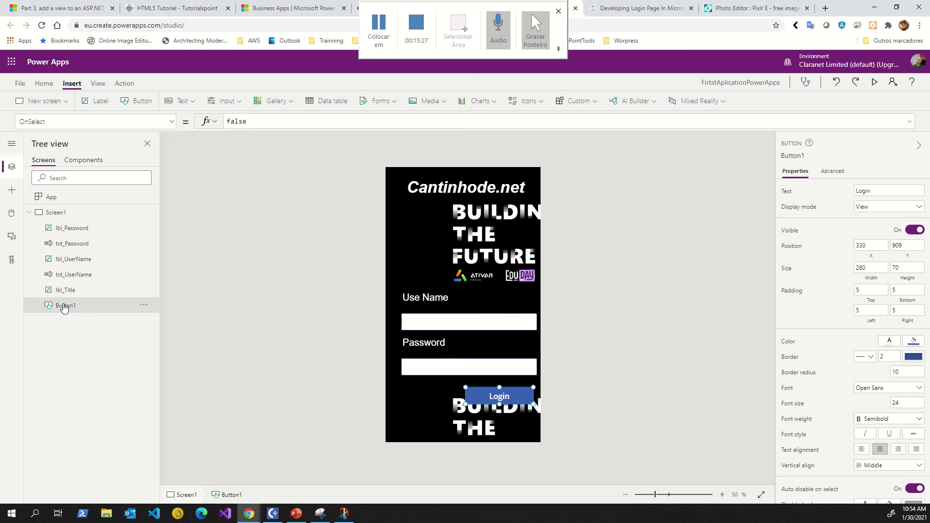
double_click(65, 305)
click(71, 305)
drag(87, 304, 58, 305)
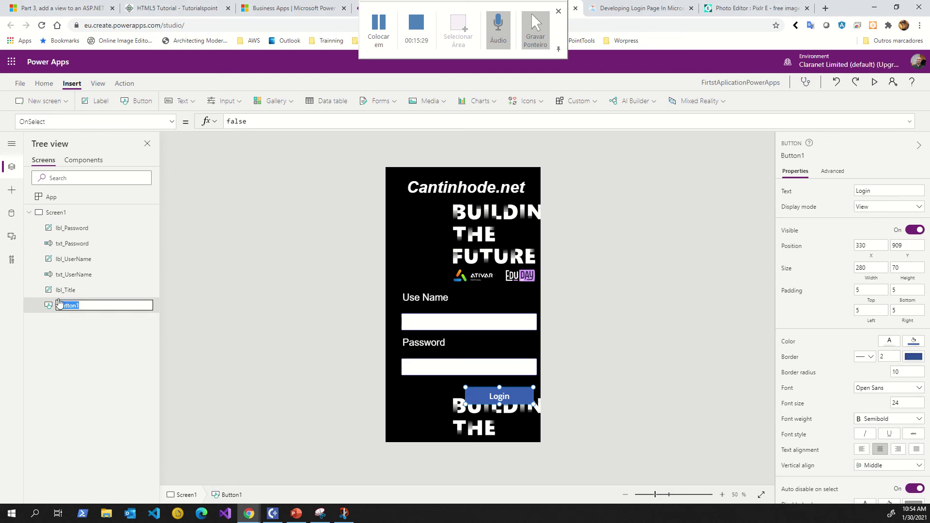
text(btn_Login)
click(67, 355)
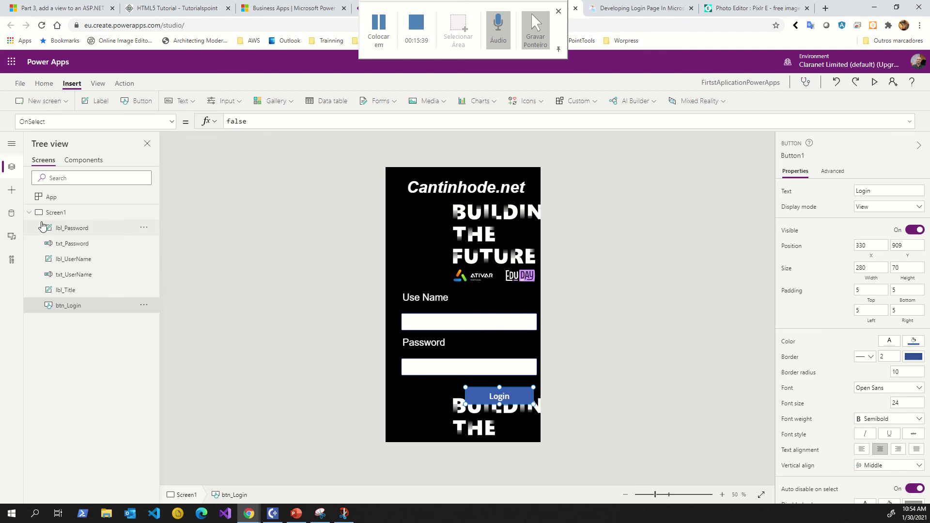
Rename Screen1 to Login in the Tree view.
click(61, 218)
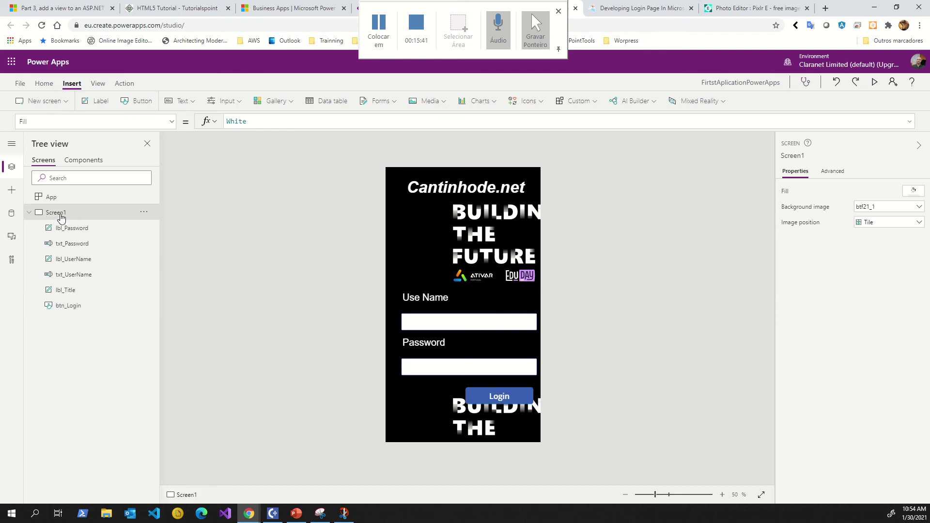
double_click(61, 216)
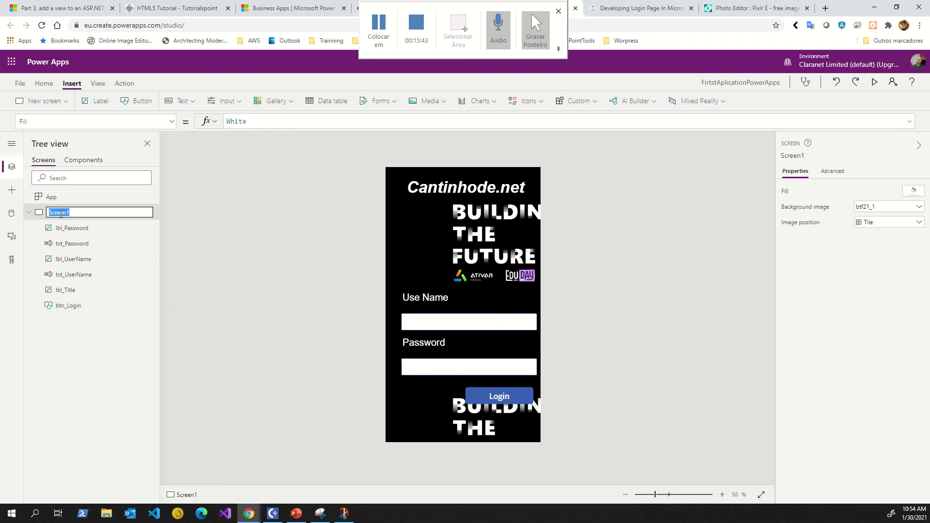
text(Login)
key(Return)
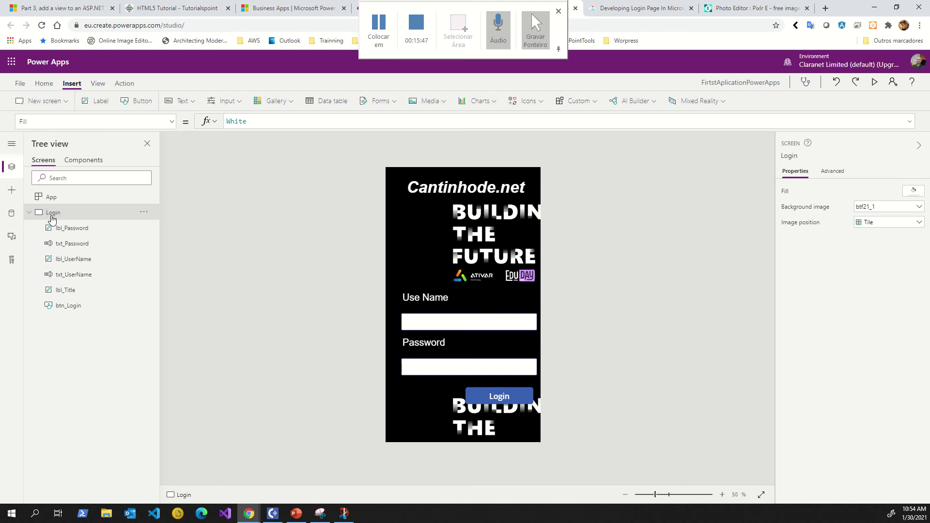
click(31, 212)
click(31, 213)
Select the Cantinhode.net title and set its font to Lato Light.
click(446, 323)
click(443, 365)
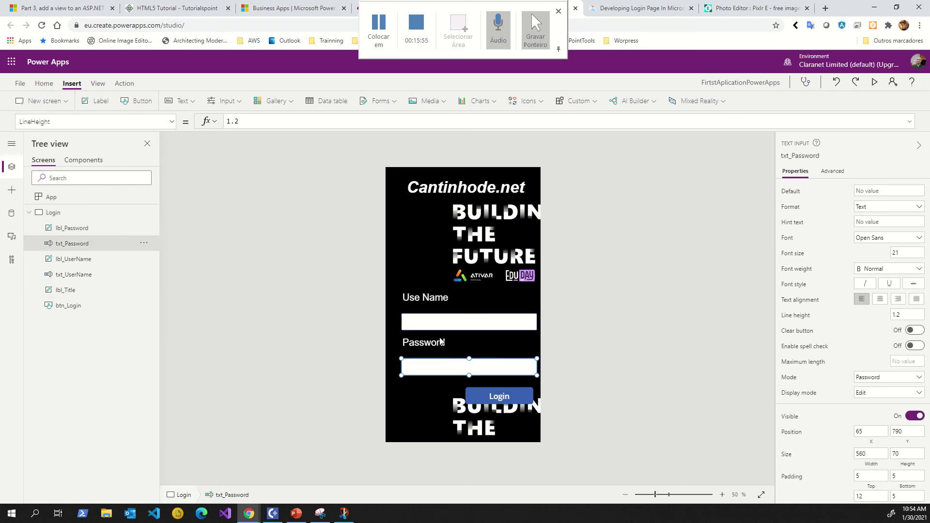
click(437, 344)
click(439, 298)
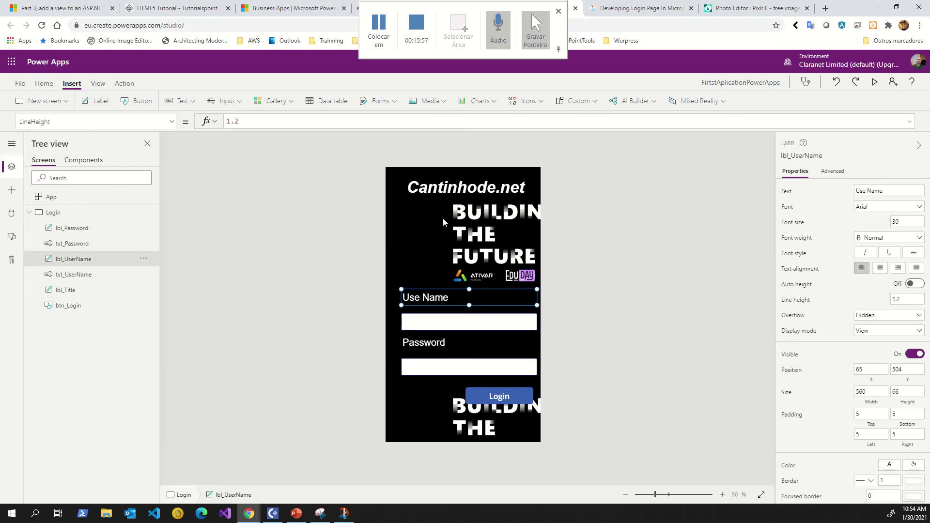
click(445, 188)
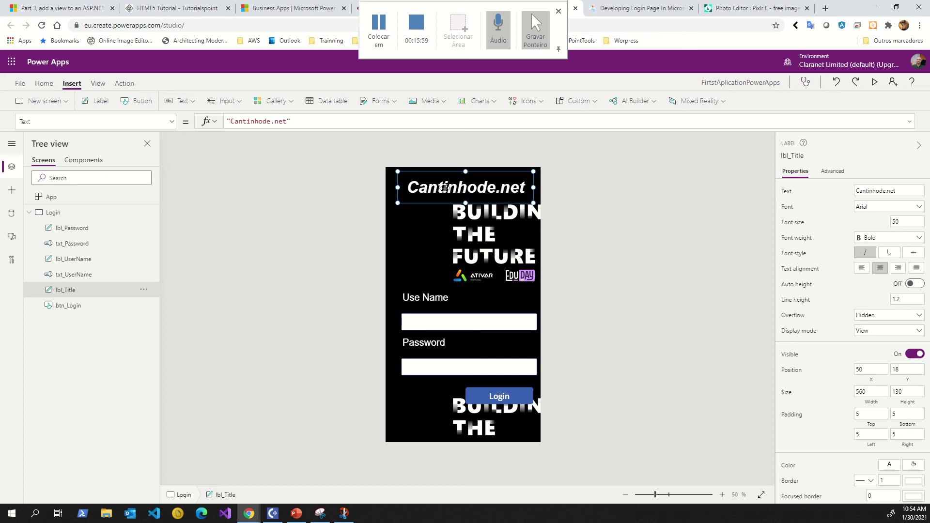
double_click(445, 188)
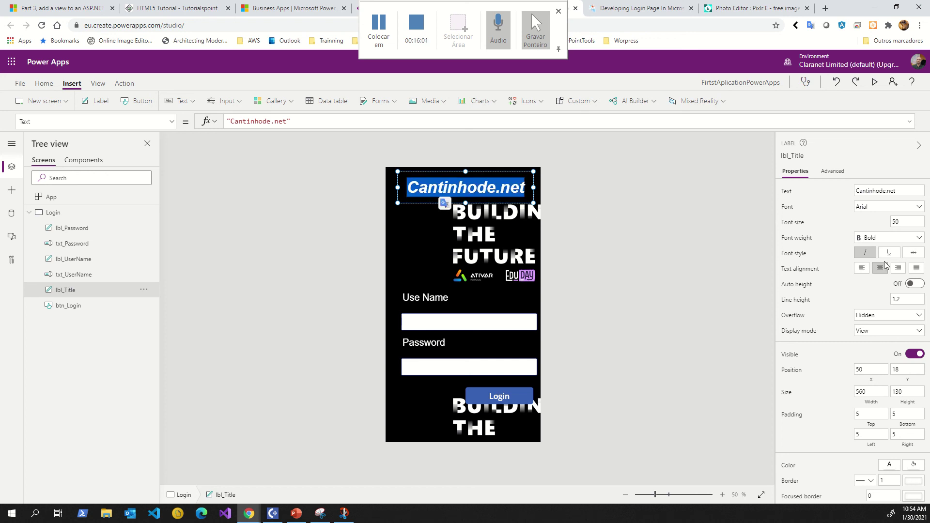
click(886, 208)
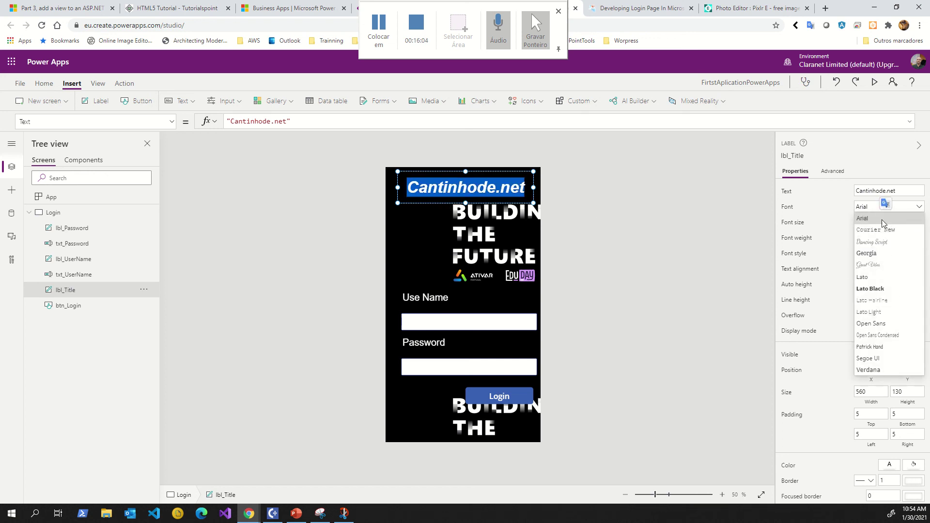
click(869, 312)
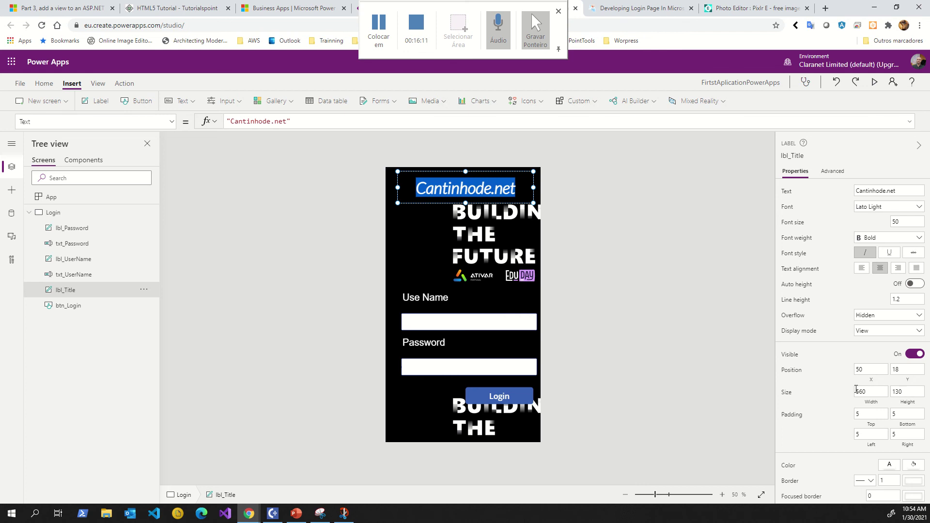
Give the title's border a purple colour, then deselect it.
scroll(856, 390, down, 2)
click(914, 364)
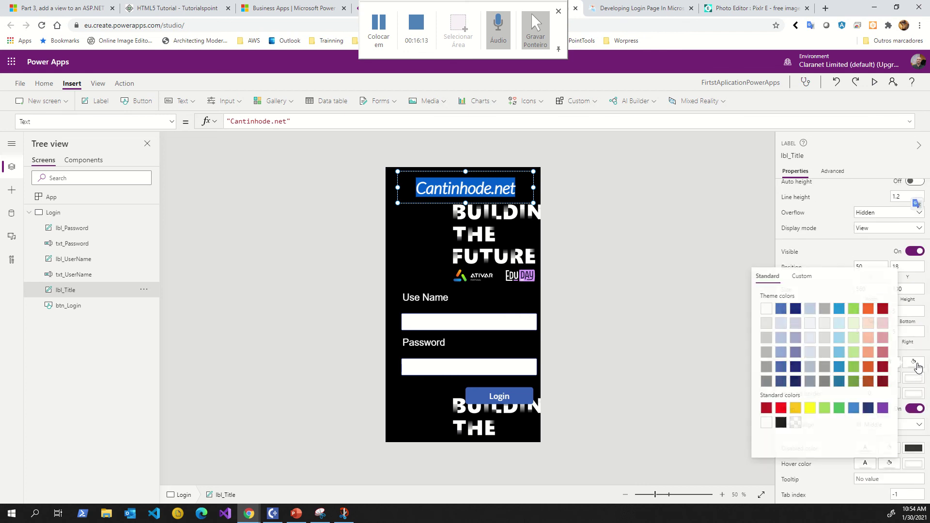
click(915, 364)
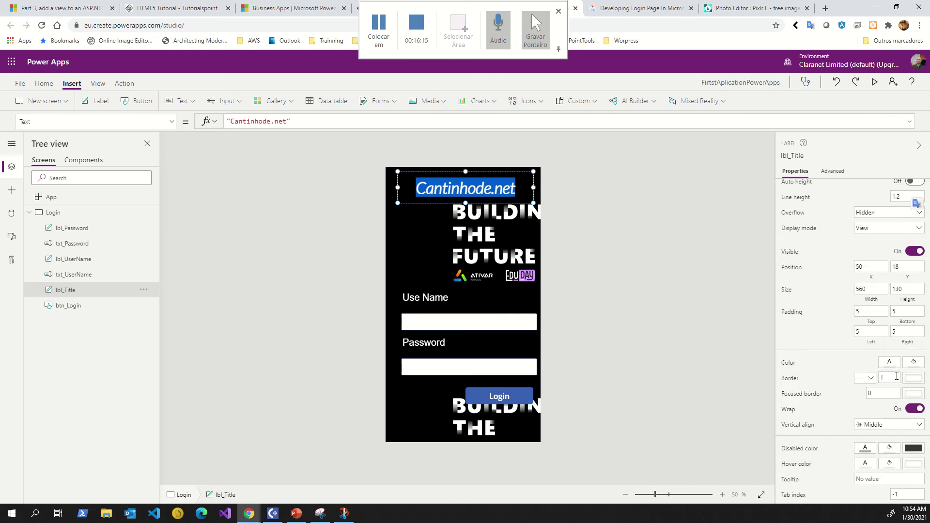
click(914, 378)
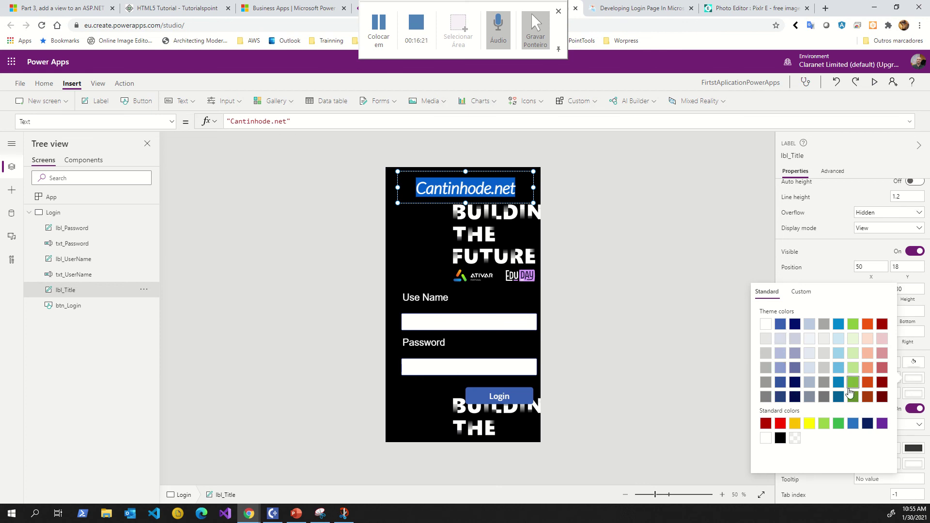
click(882, 423)
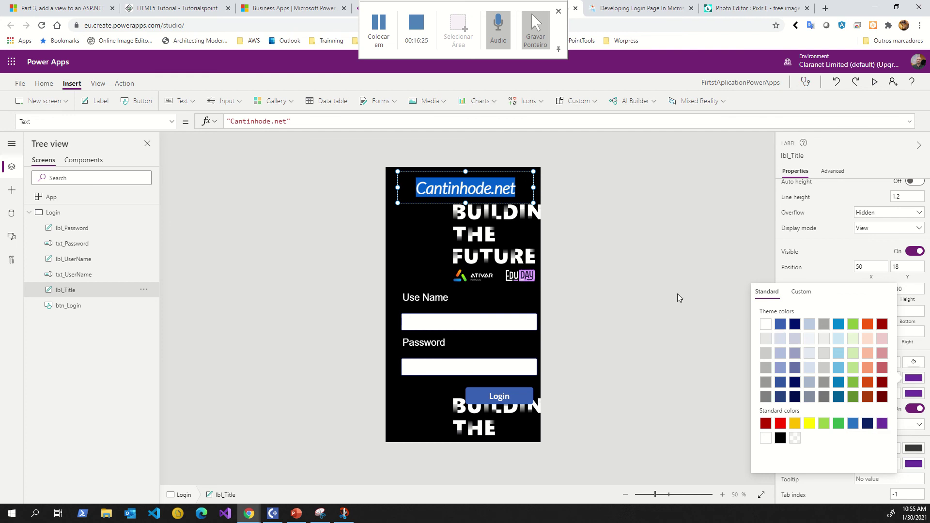
click(600, 274)
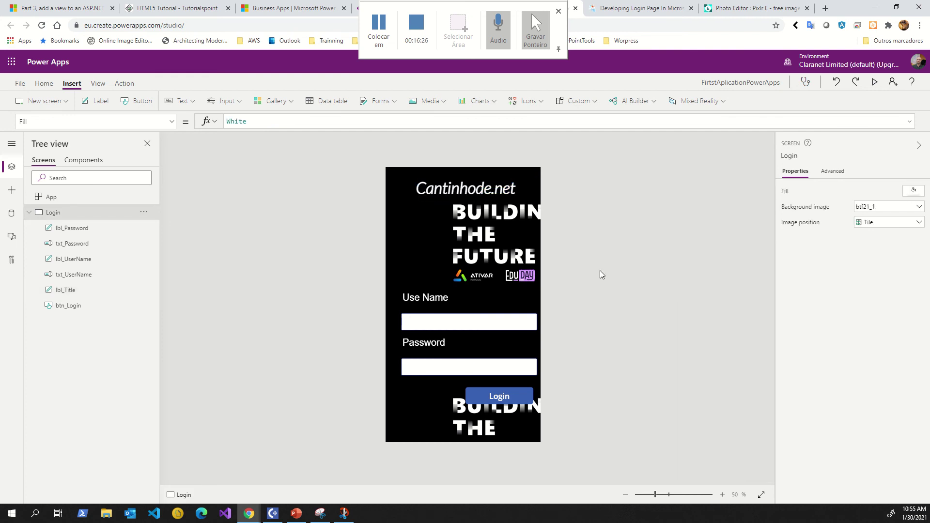
Preview the app, try the Use Name and Password fields, then collapse the Login node in the Tree view.
click(871, 83)
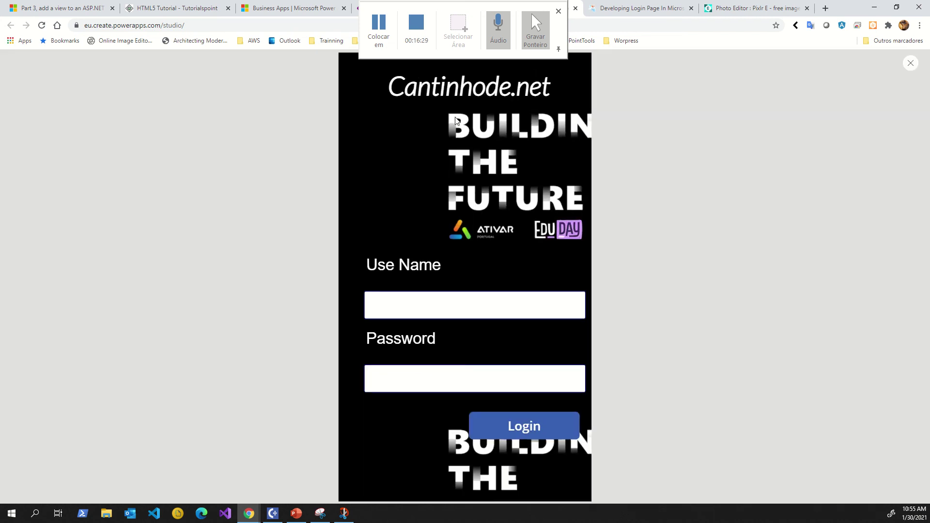
click(426, 306)
click(402, 377)
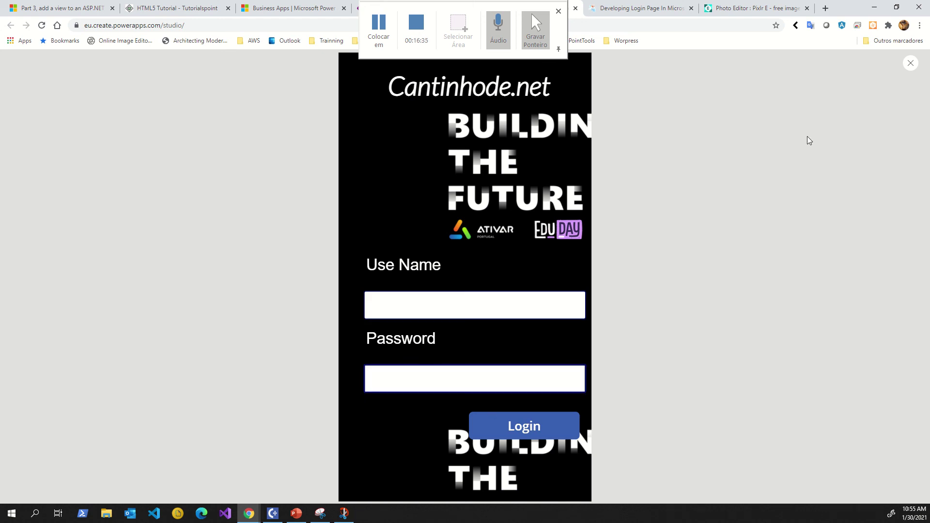
click(911, 63)
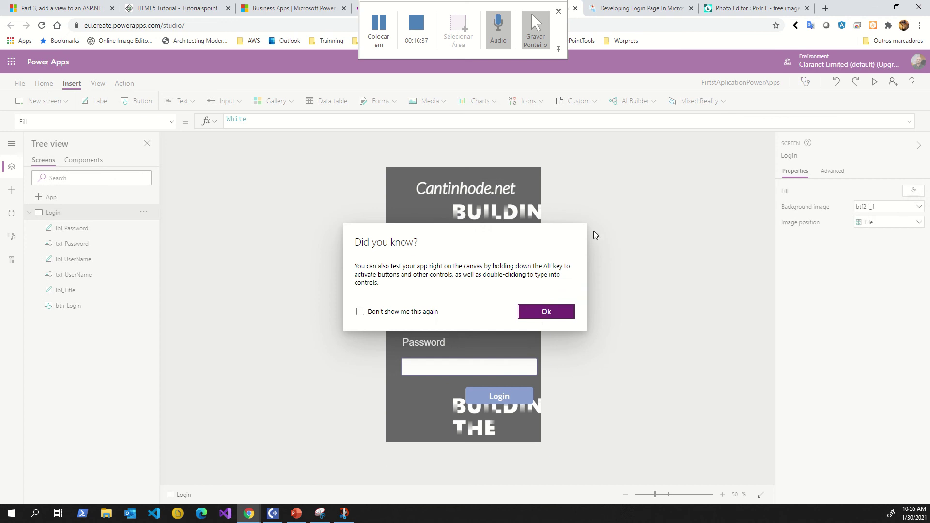
click(545, 318)
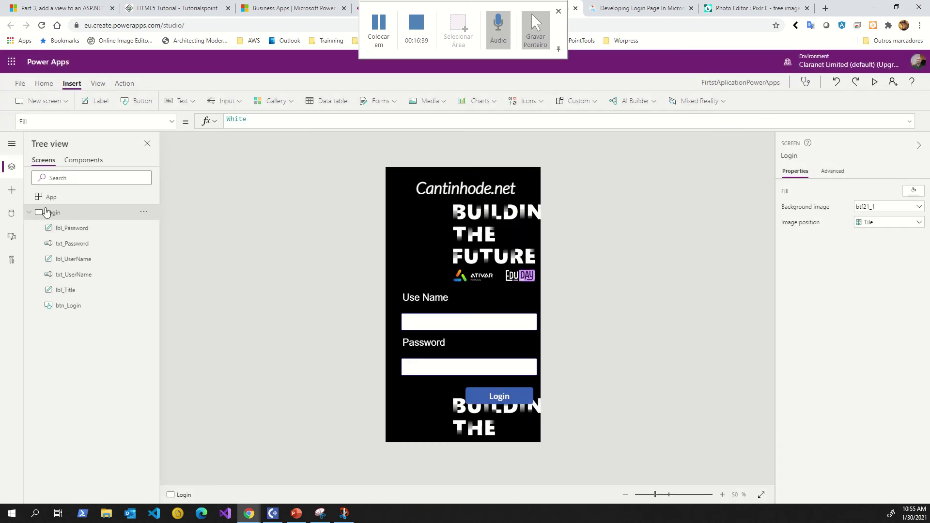
click(29, 213)
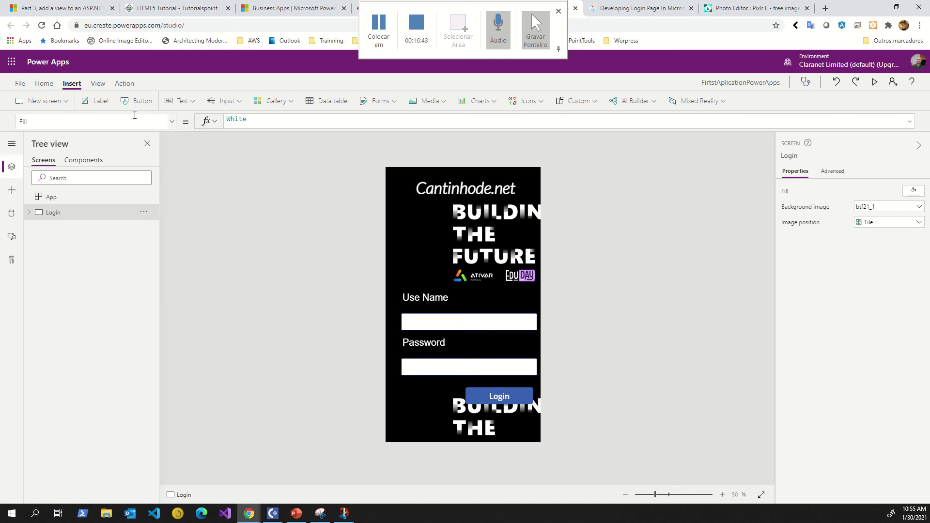
Insert an Office 365 email screen template, rename Screen2 to Email, and run the preview.
click(56, 104)
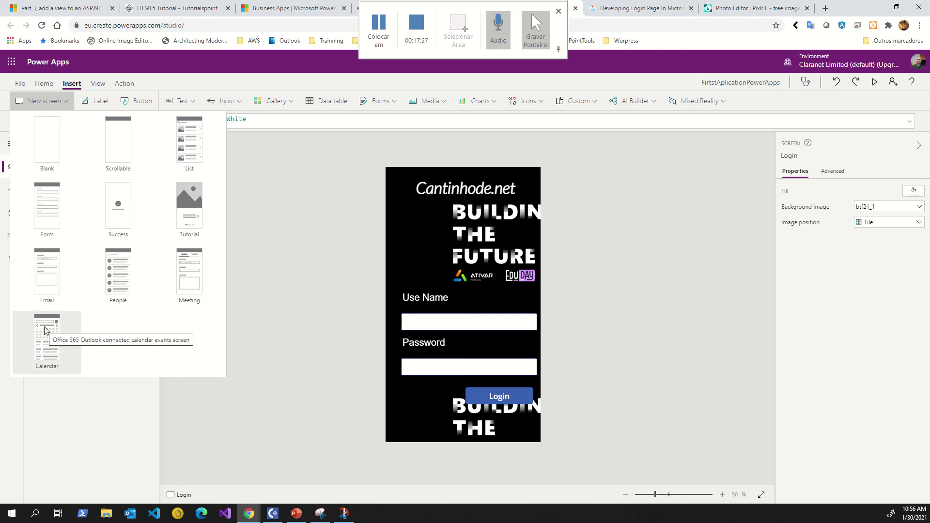
click(58, 272)
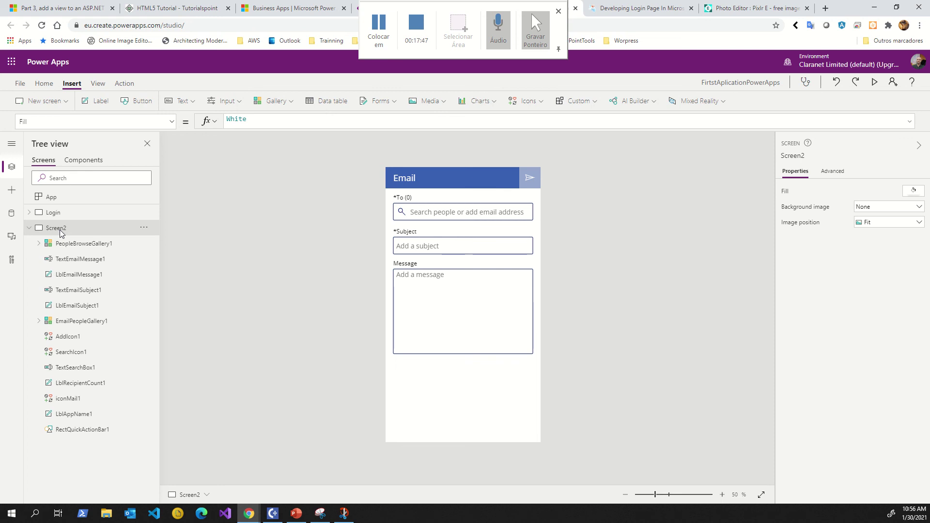
double_click(61, 229)
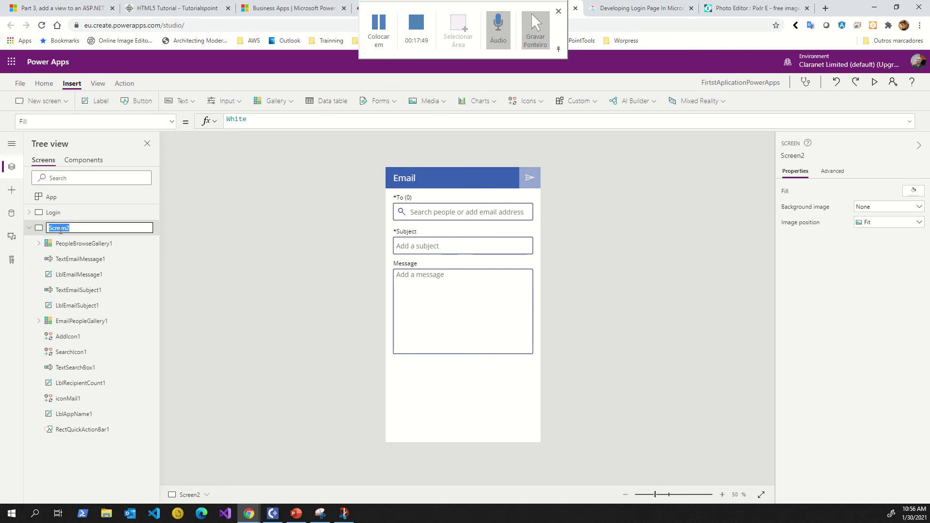
text(Email)
key(Return)
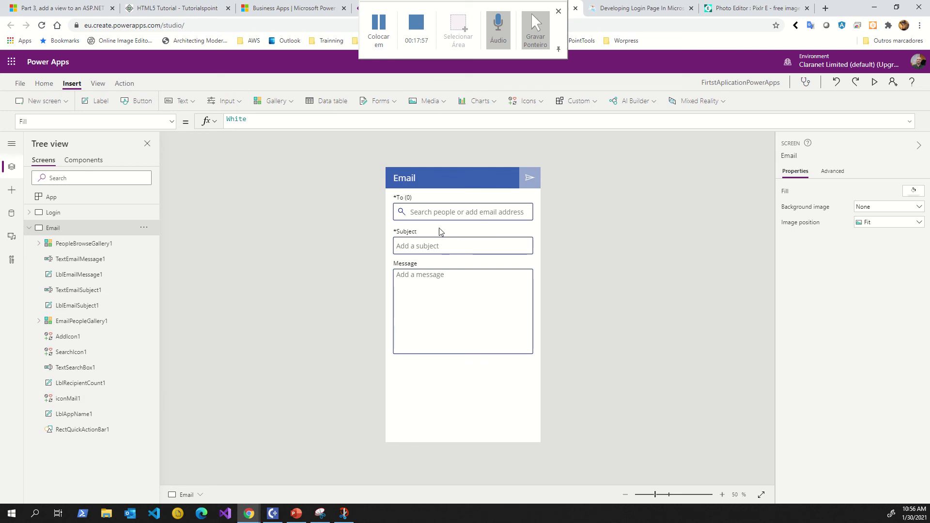
click(874, 82)
Try a recipient search in the preview's To box, then add Button2 near the bottom-right of the Email screen.
click(409, 133)
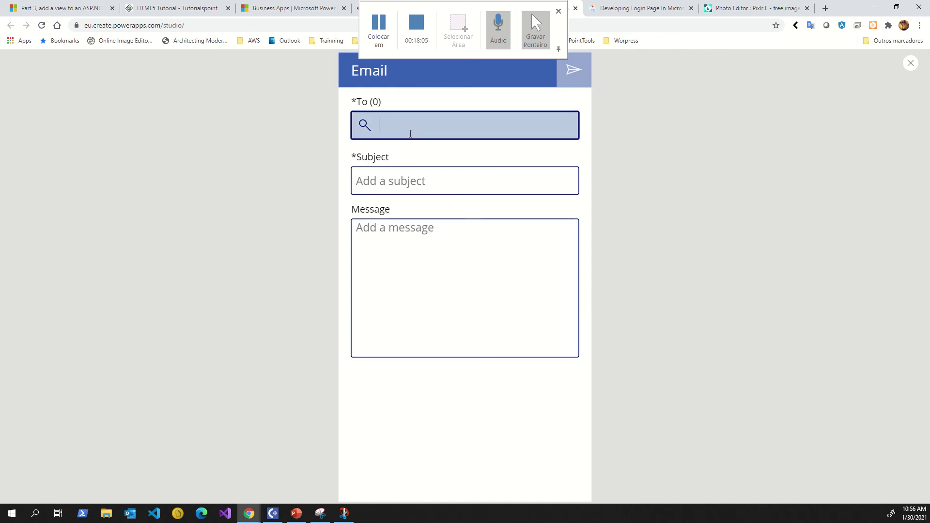
text(Pedro)
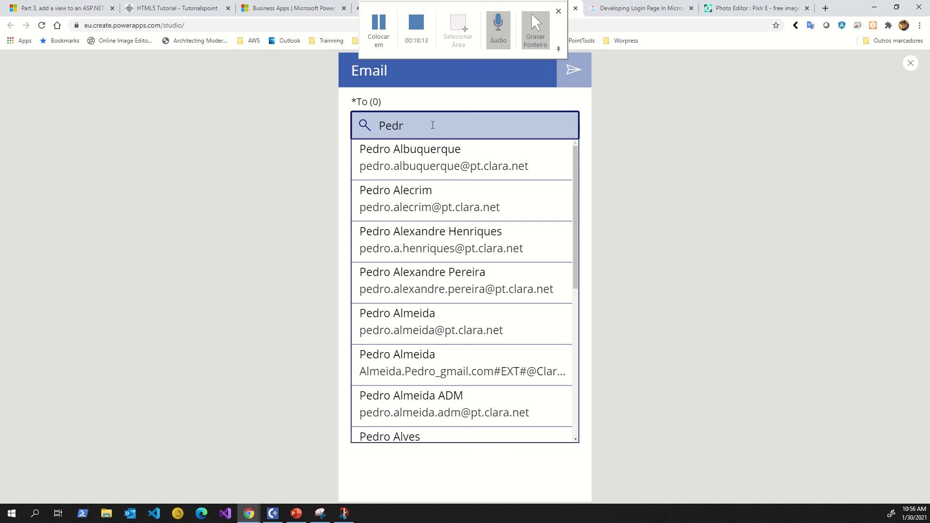
key(BackSpace)
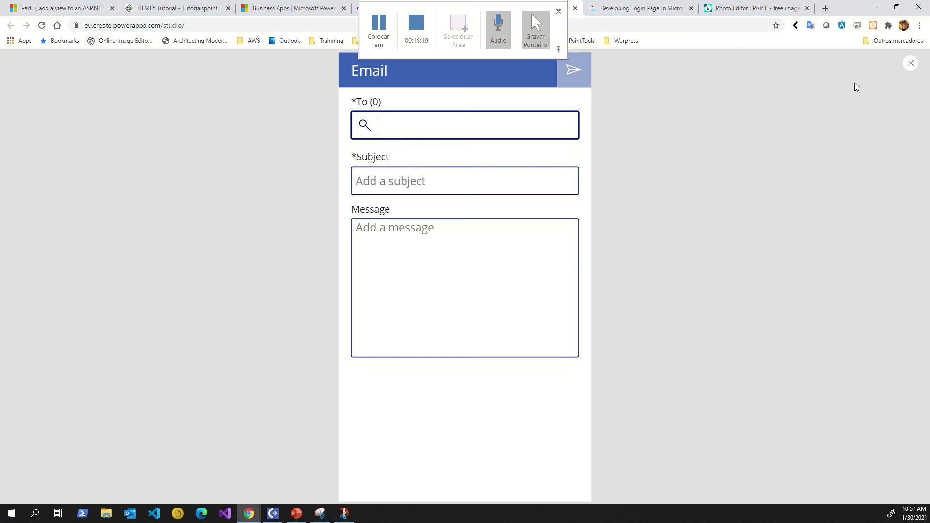
click(909, 64)
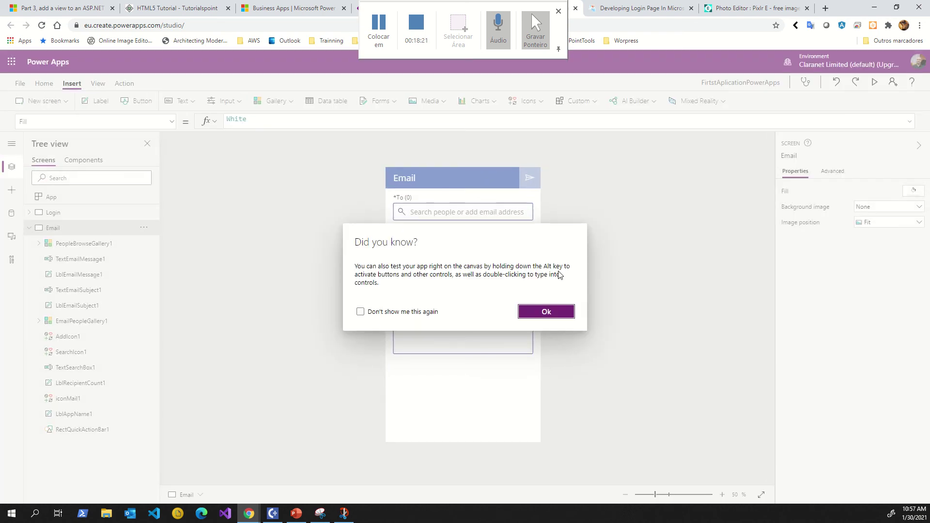
click(552, 312)
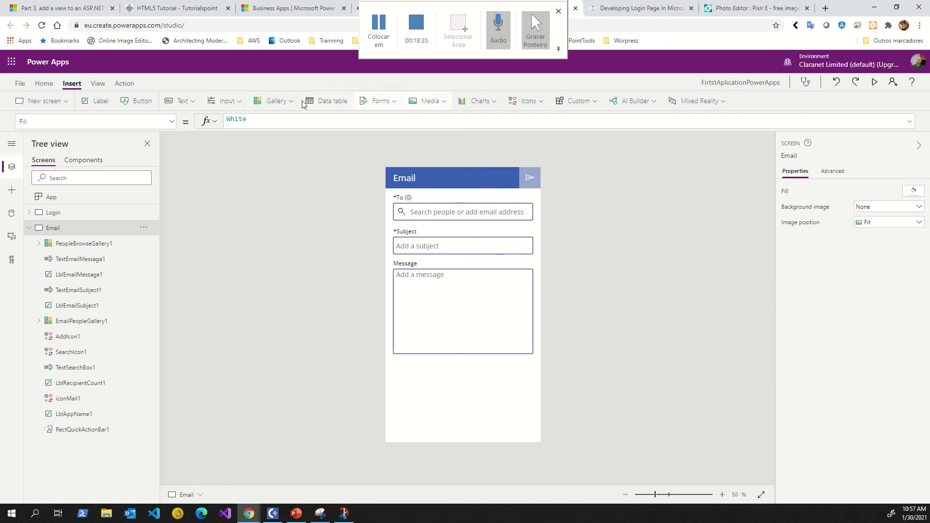
click(139, 102)
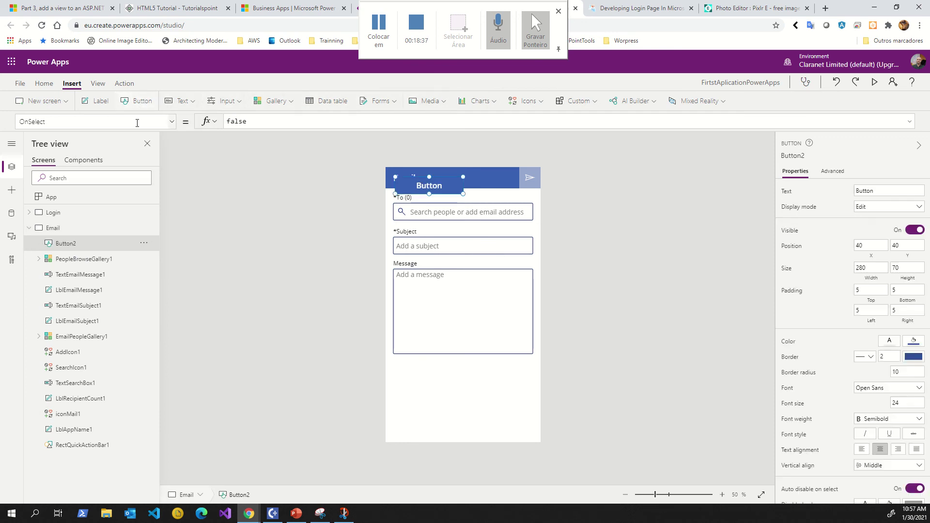
drag(427, 185, 497, 421)
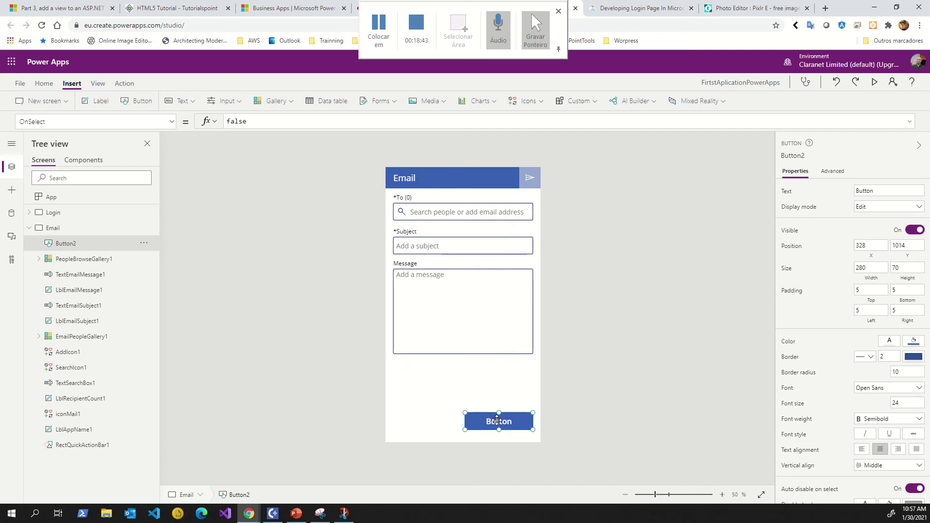
Label Button2 'Send Mail', move it higher, then delete it from the Email screen.
click(861, 187)
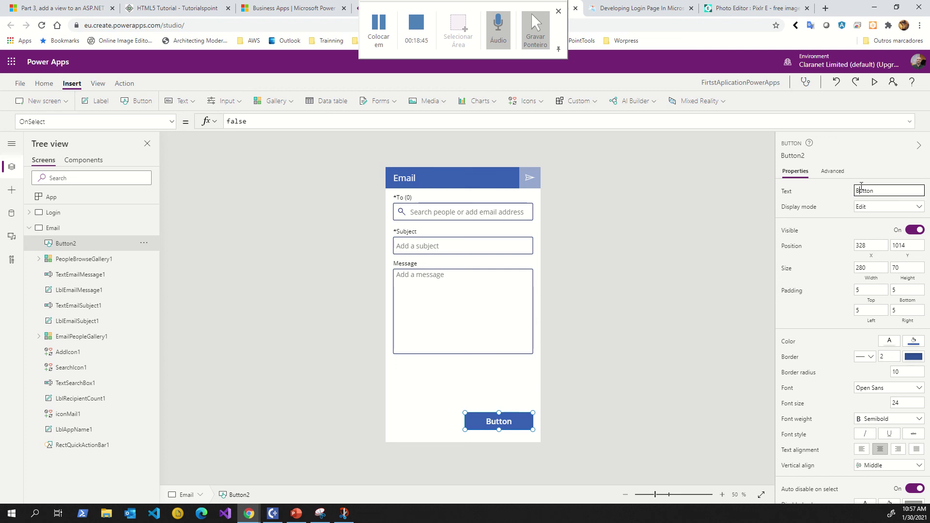
text(Send Mail)
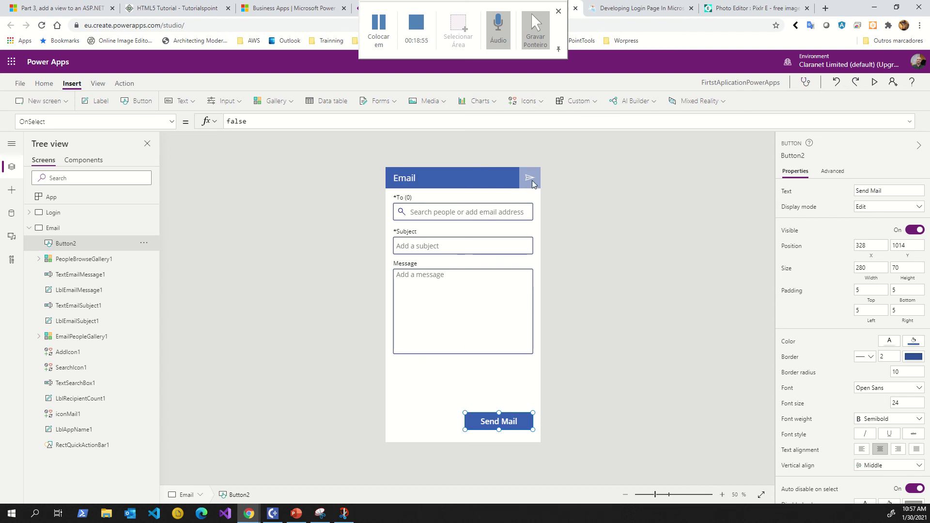
drag(491, 421, 488, 388)
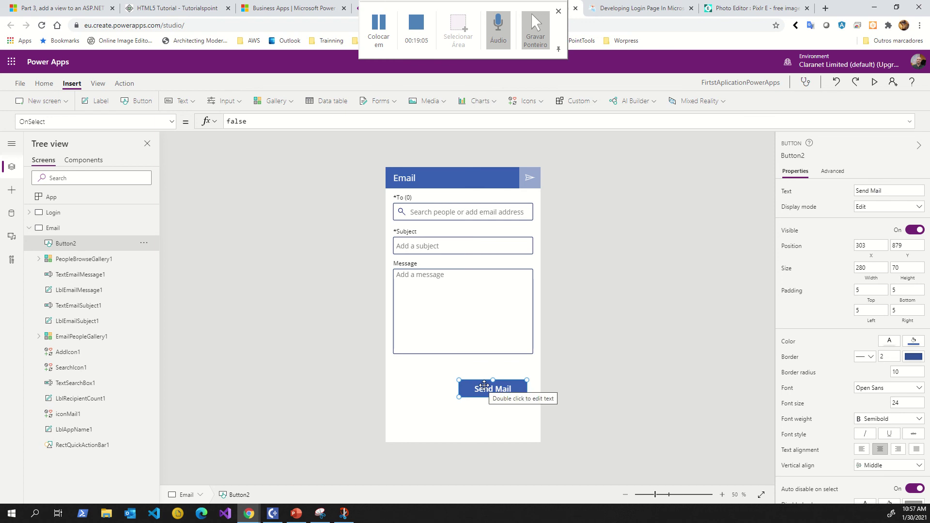
key(Delete)
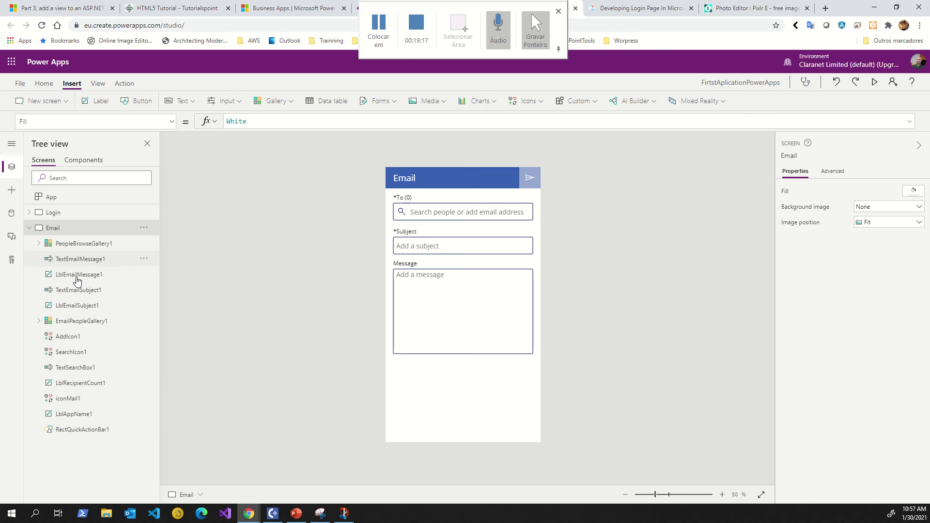
In preview, search for a contact and add them as the To recipient.
click(874, 83)
click(436, 132)
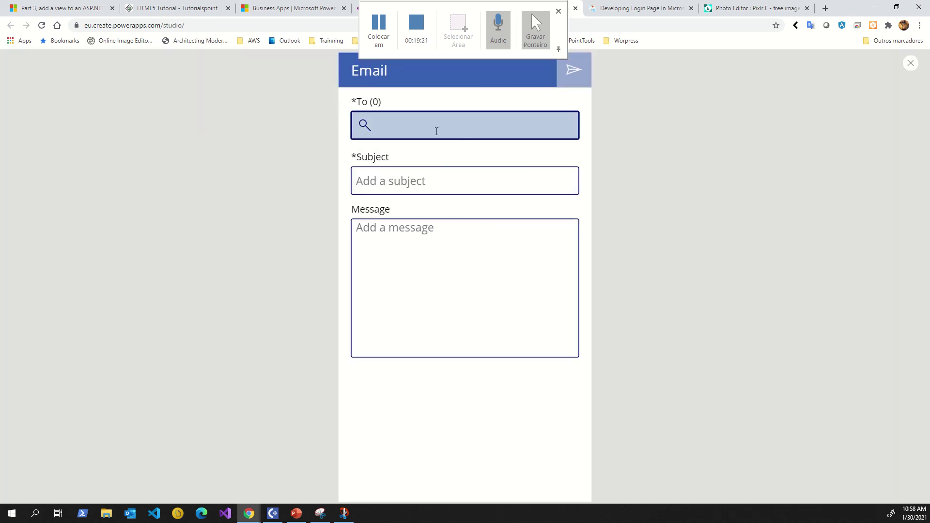
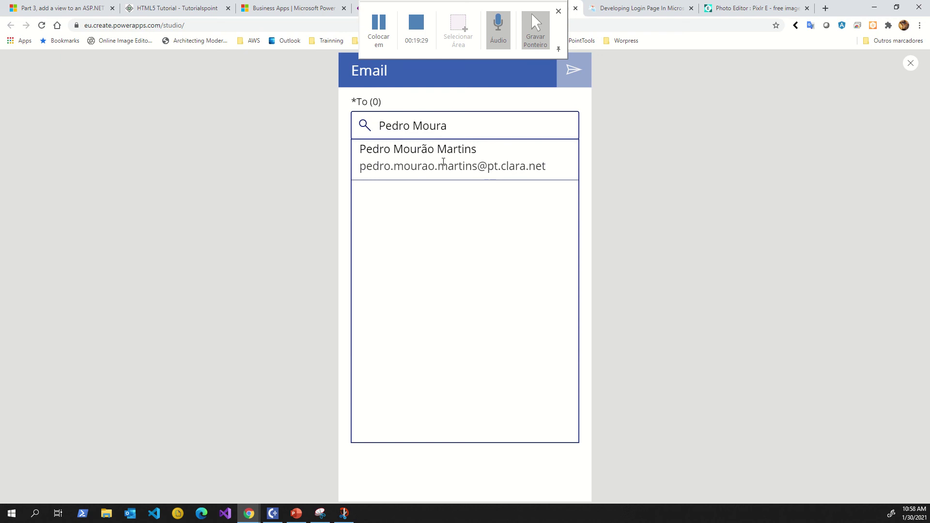
click(422, 157)
Enter 'Hello Teste' as the subject and 'Send a test' as the message body.
click(408, 202)
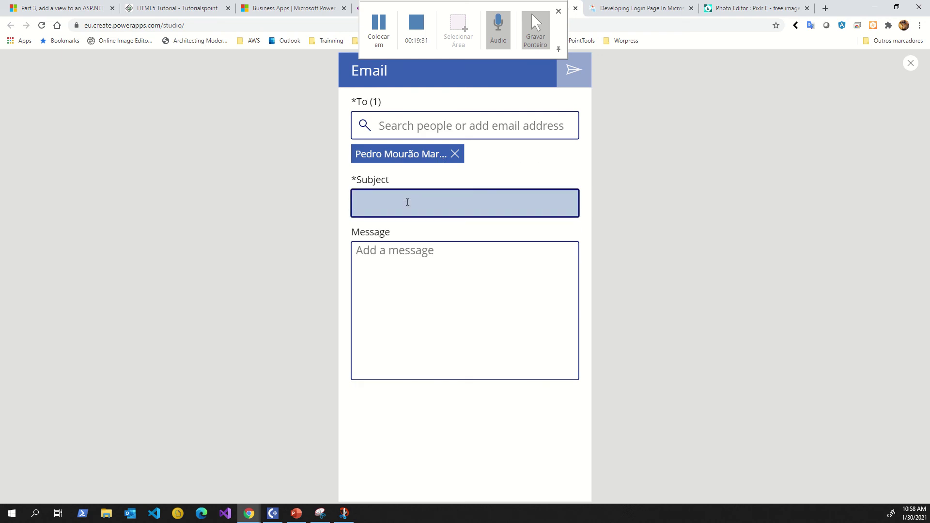
text(O~Heloo~H)
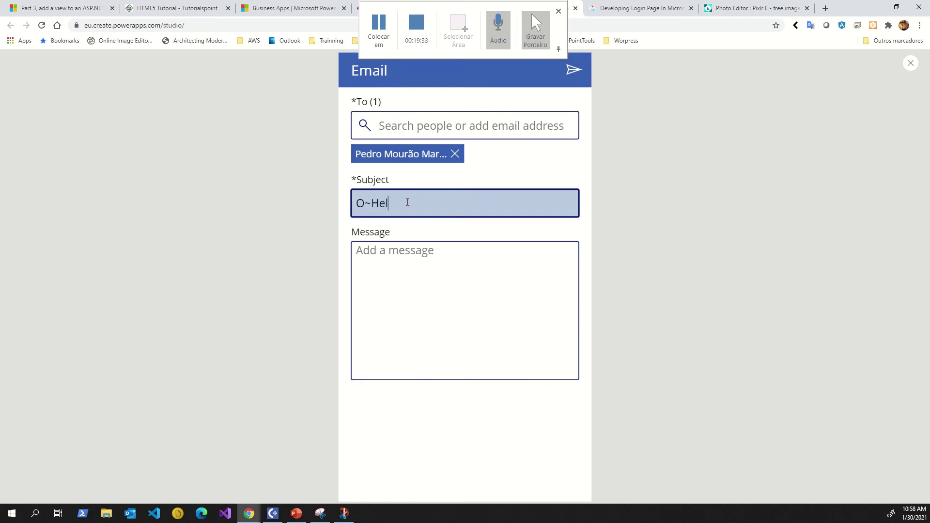
key(BackSpace)
key(BackSpace)
key(BackSpace)
key(BackSpace)
key(BackSpace)
key(BackSpace)
key(BackSpace)
text(Hello Teste)
click(399, 249)
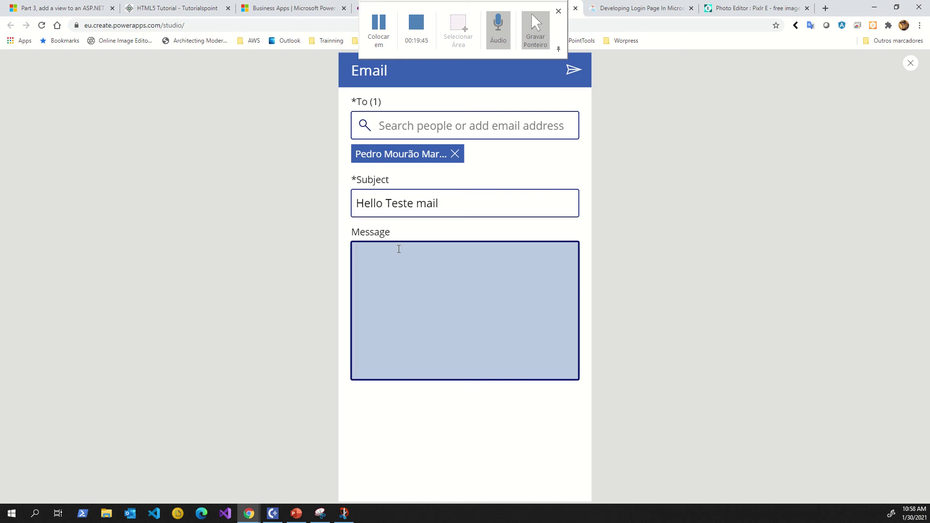
text(Send a test)
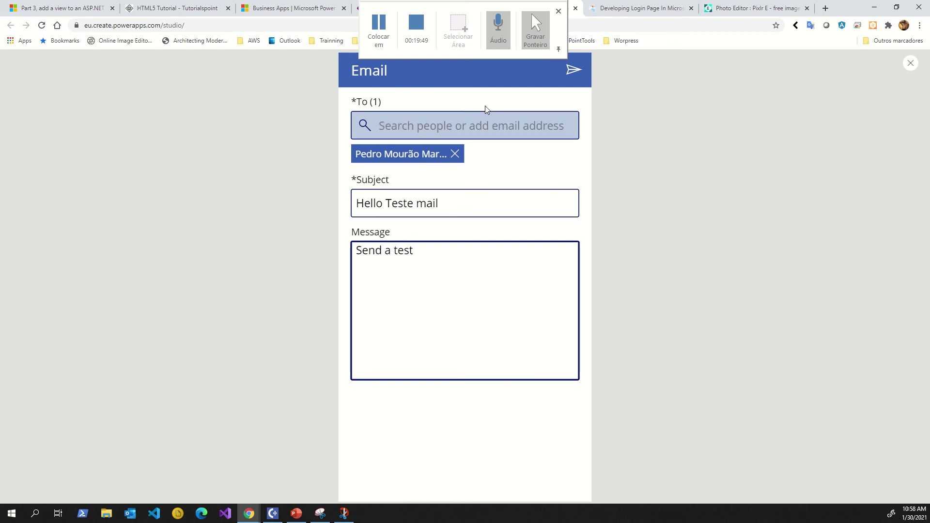
Send the test email, close the preview and dismiss the tip.
click(570, 80)
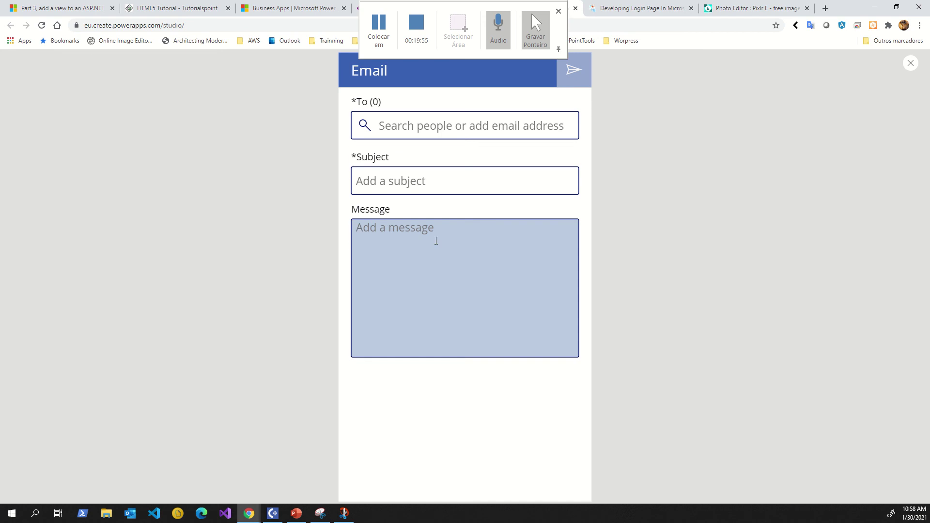
click(910, 67)
click(557, 313)
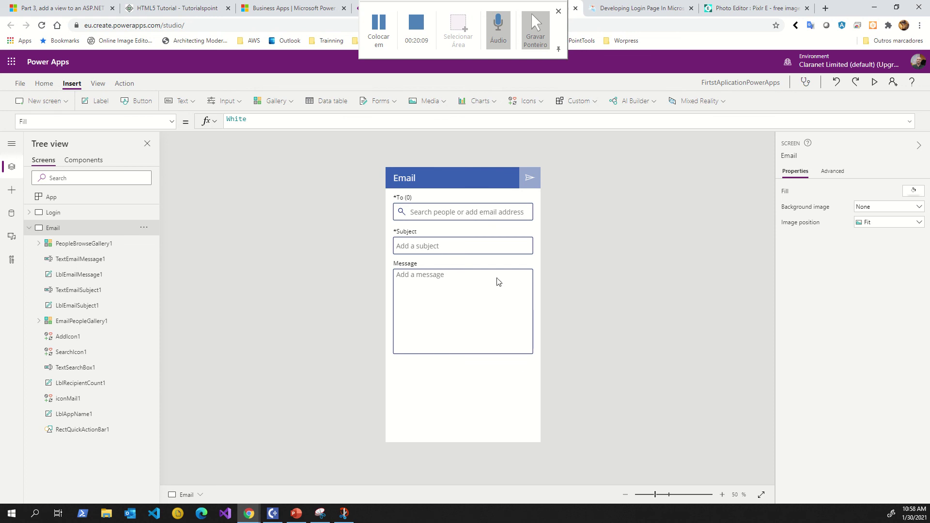
Select iconMail1 and expand the formula bar to read its full OnSelect send formula.
click(531, 180)
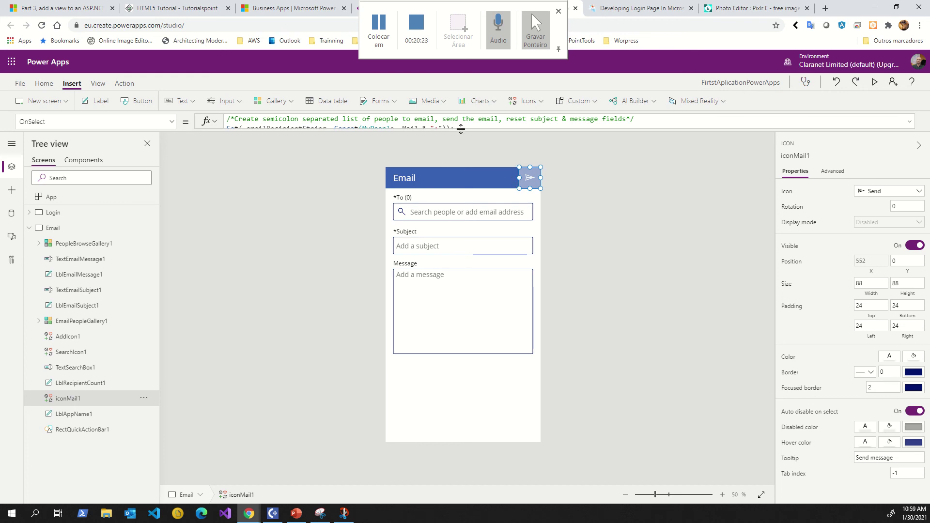
drag(461, 129, 450, 209)
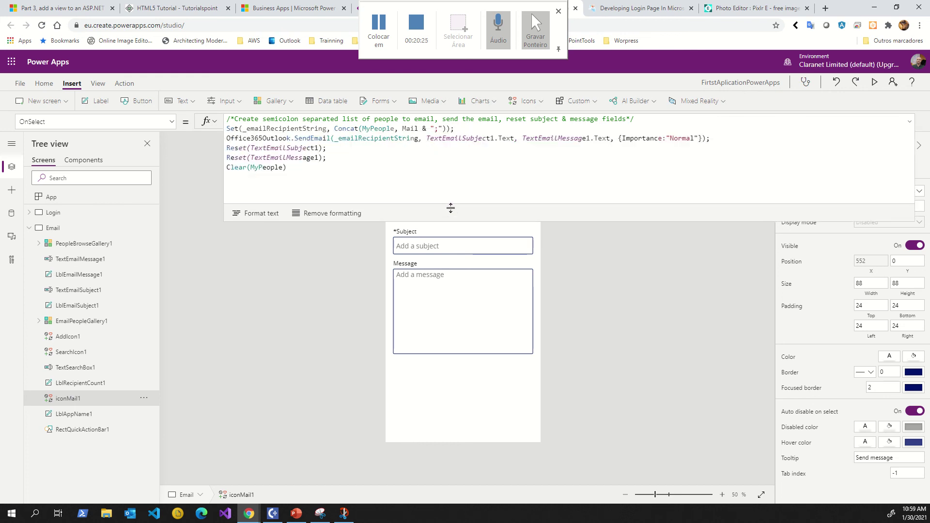
click(299, 169)
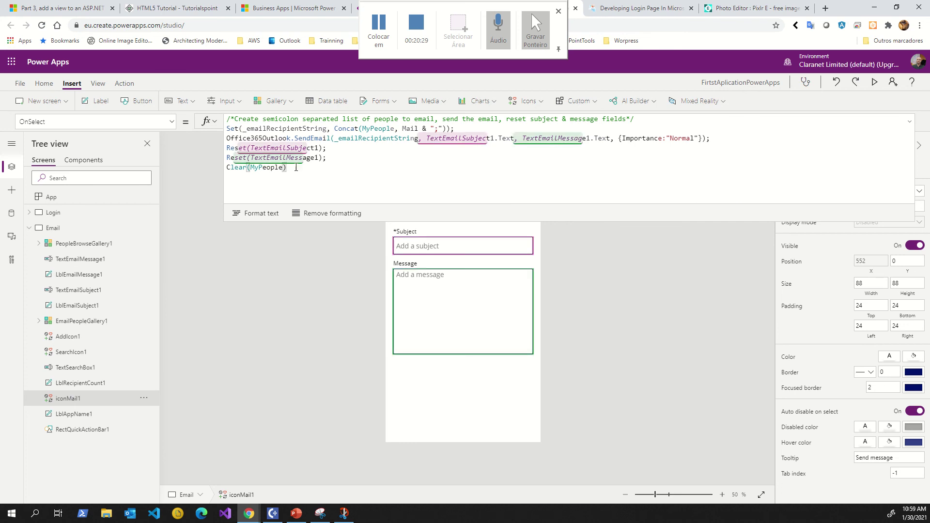
drag(296, 168, 230, 129)
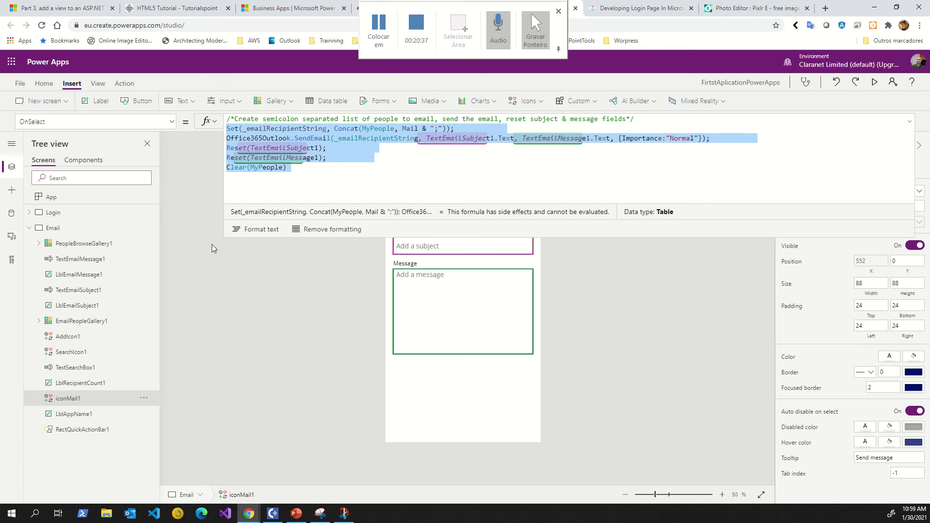
click(214, 286)
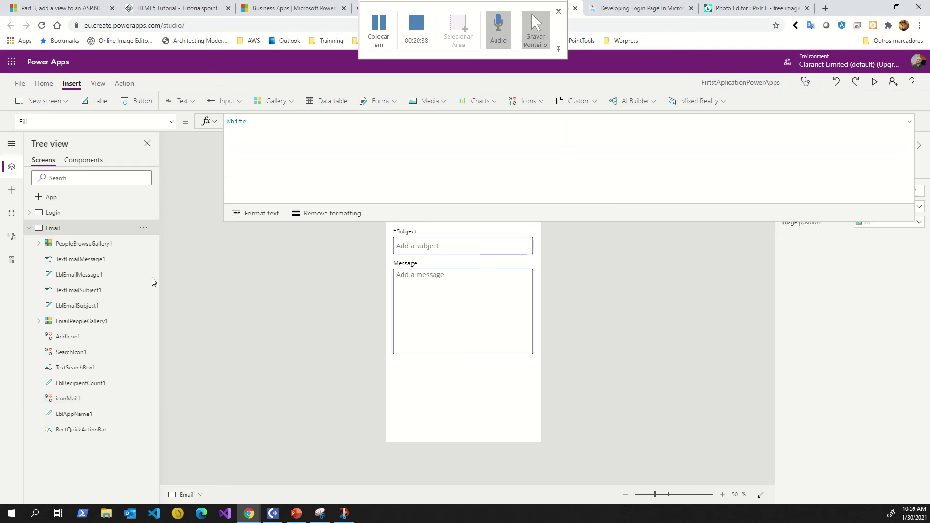
Collapse the Email screen's controls, expand Login, and select btn_Login to view its OnSelect formula.
click(28, 229)
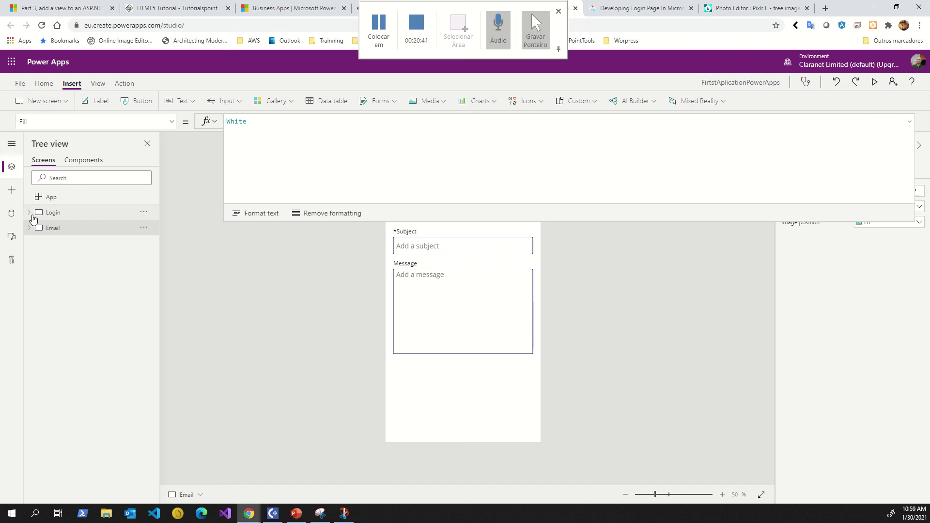
click(30, 213)
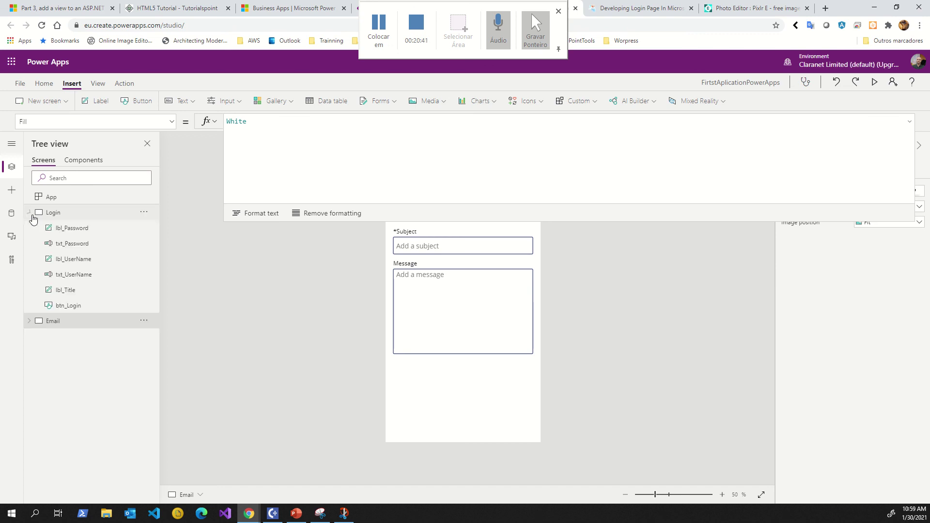
click(59, 305)
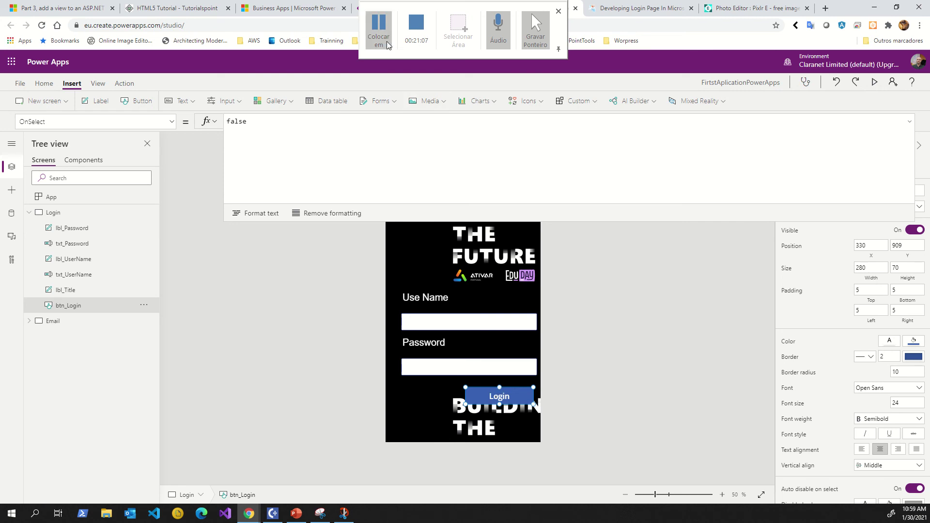
click(379, 22)
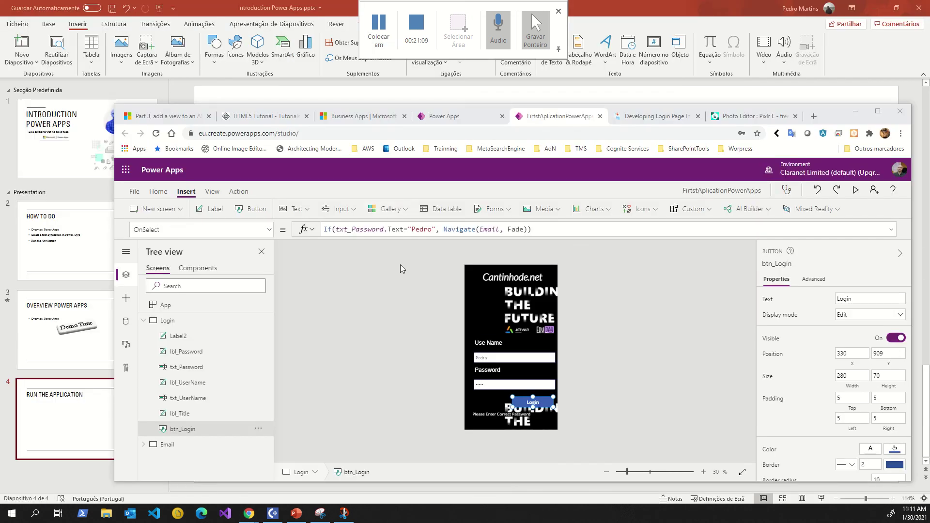
Replace the comma after the password check with And txt_UserName.Text="" in btn_Login's OnSelect.
click(540, 231)
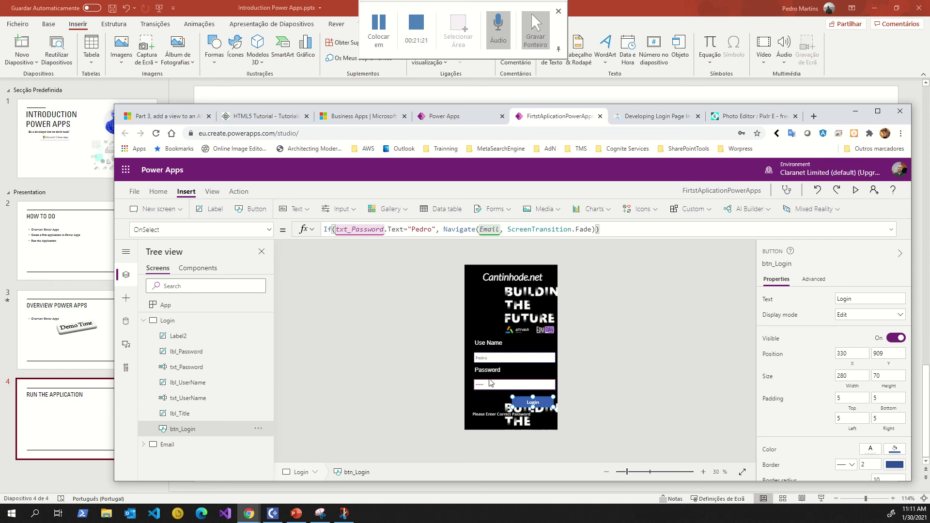
click(421, 229)
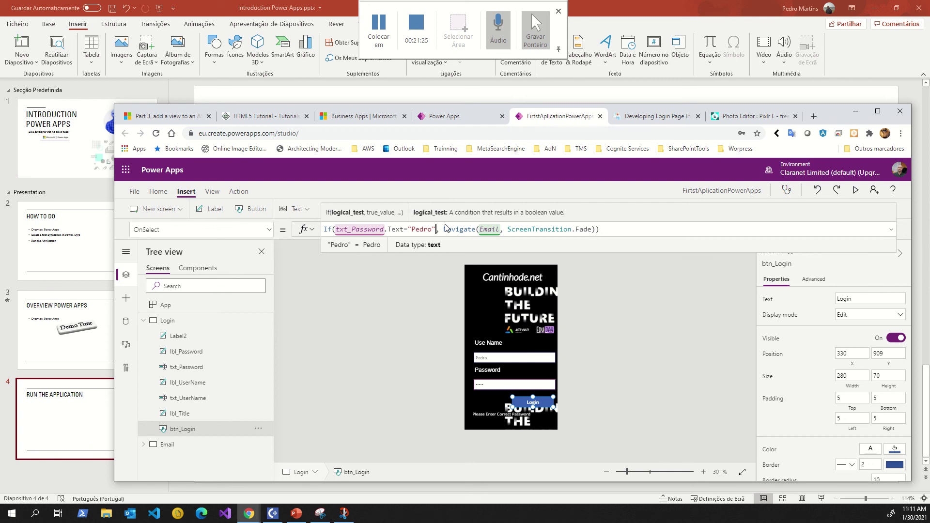
key(BackSpace)
text(And)
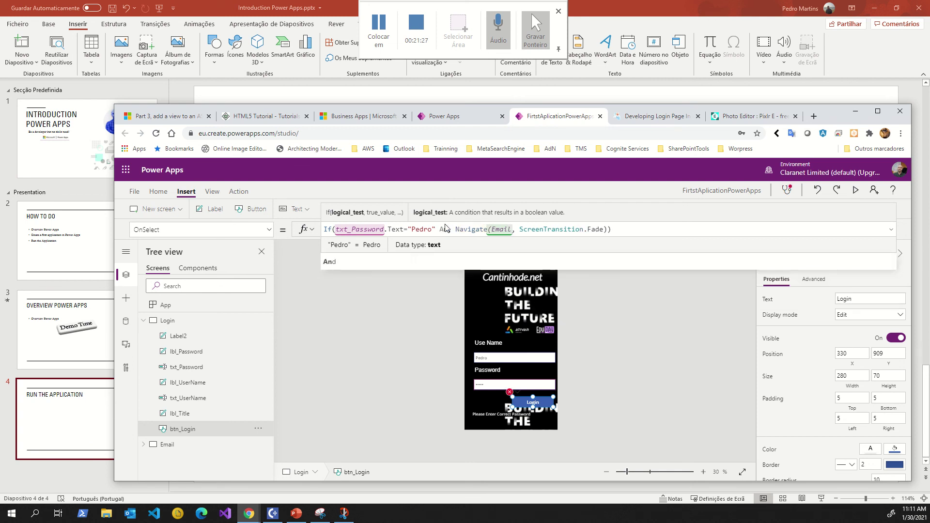
text( ,)
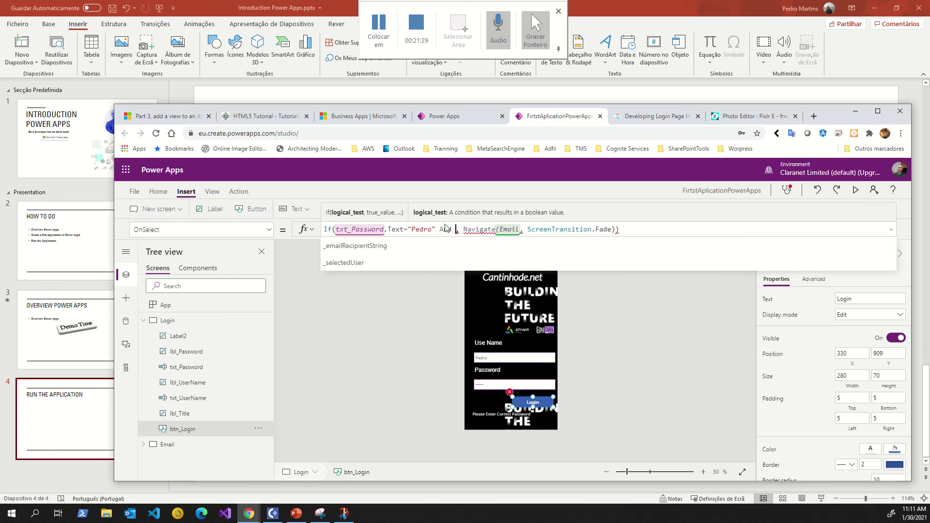
text(txt)
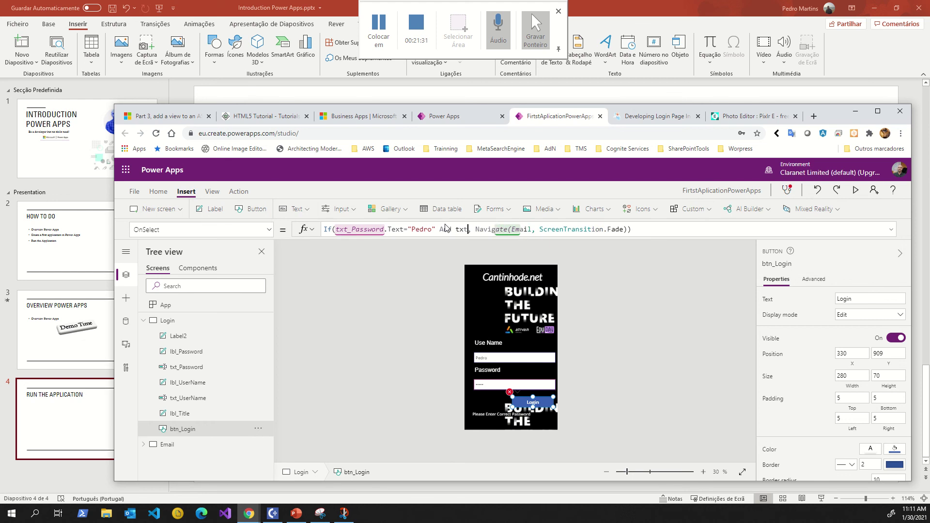
text(_)
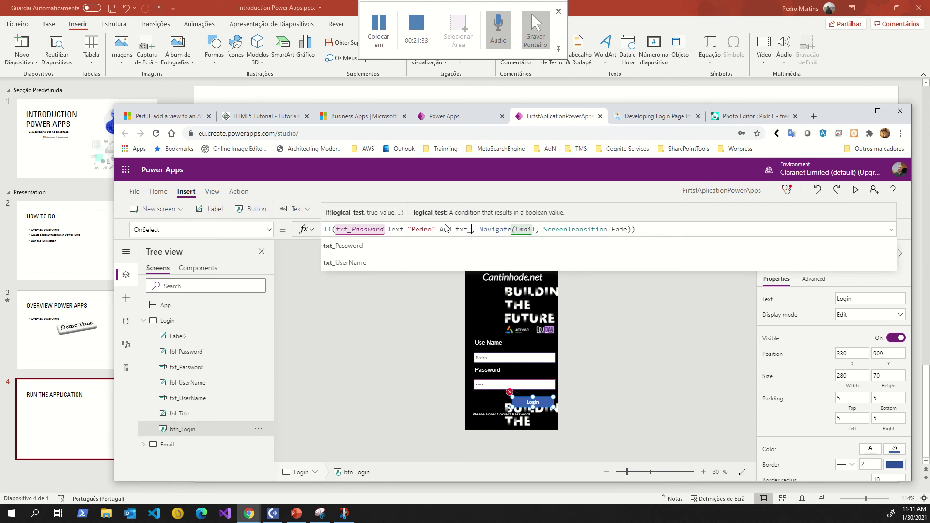
click(357, 263)
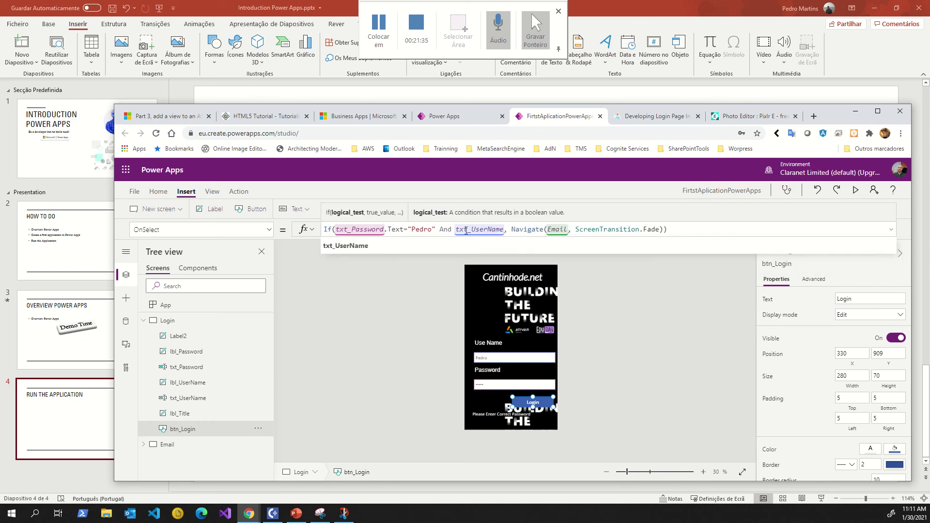
text(=)
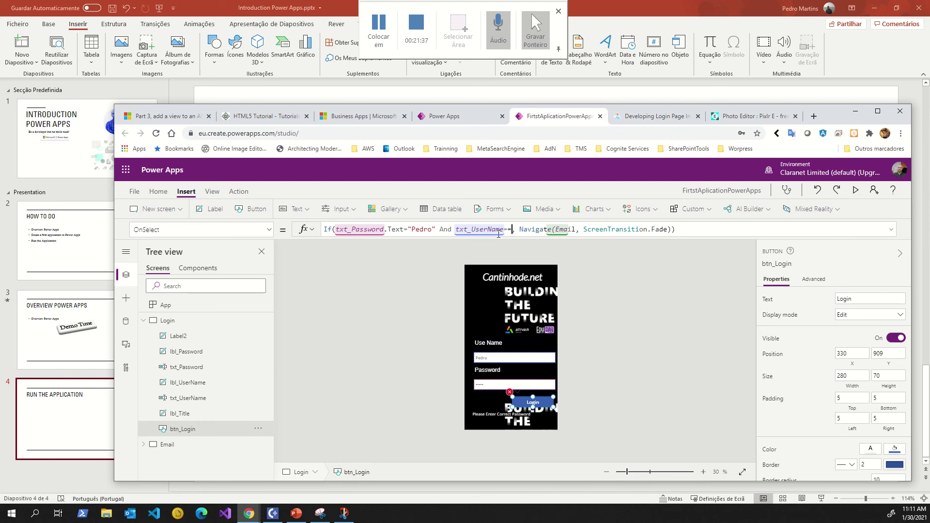
text("")
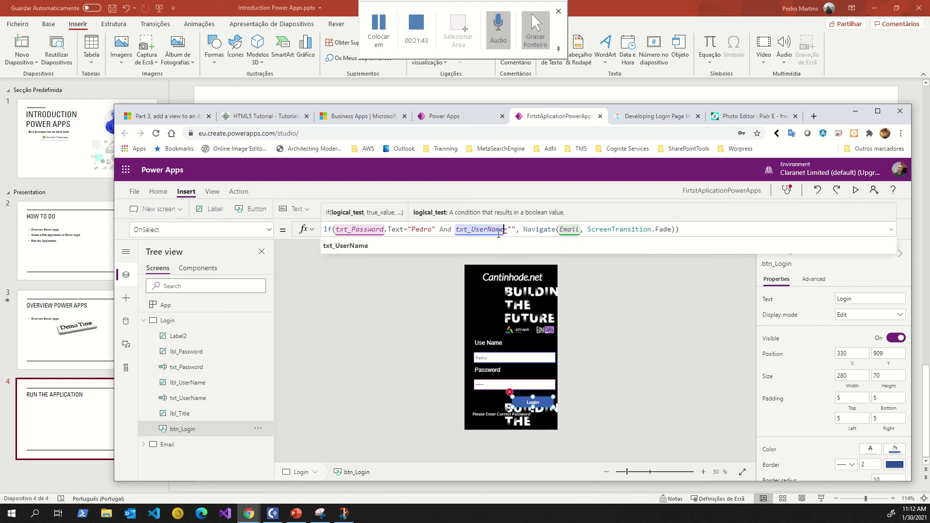
text(.)
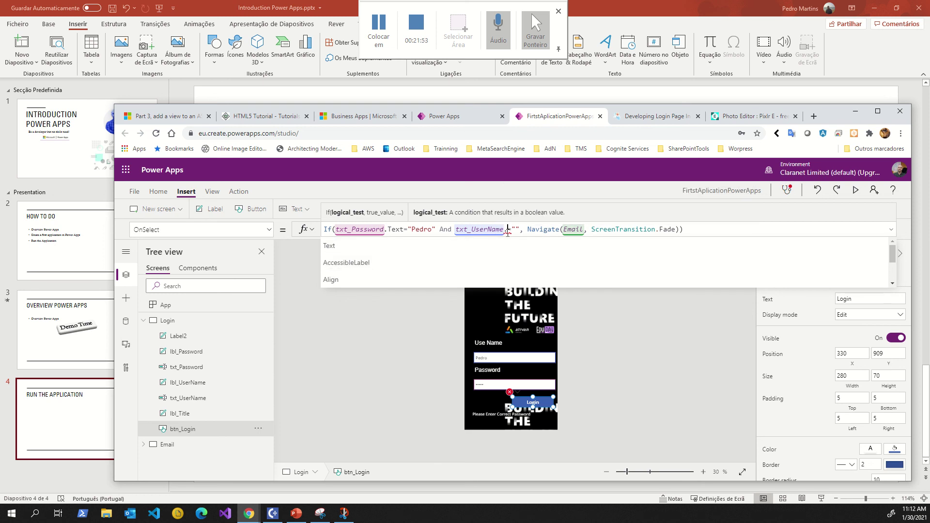
text(Text)
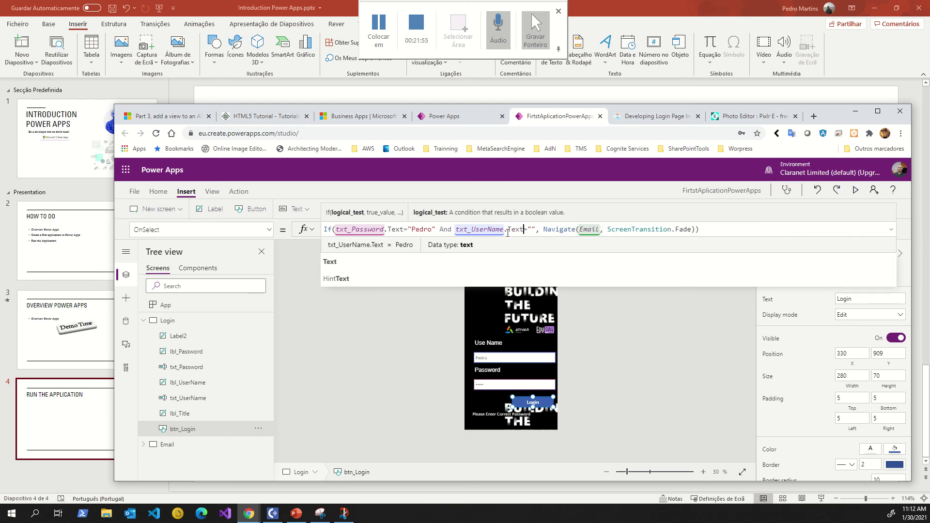
key(Right)
key(Right)
key(Right)
key(Right)
key(Right)
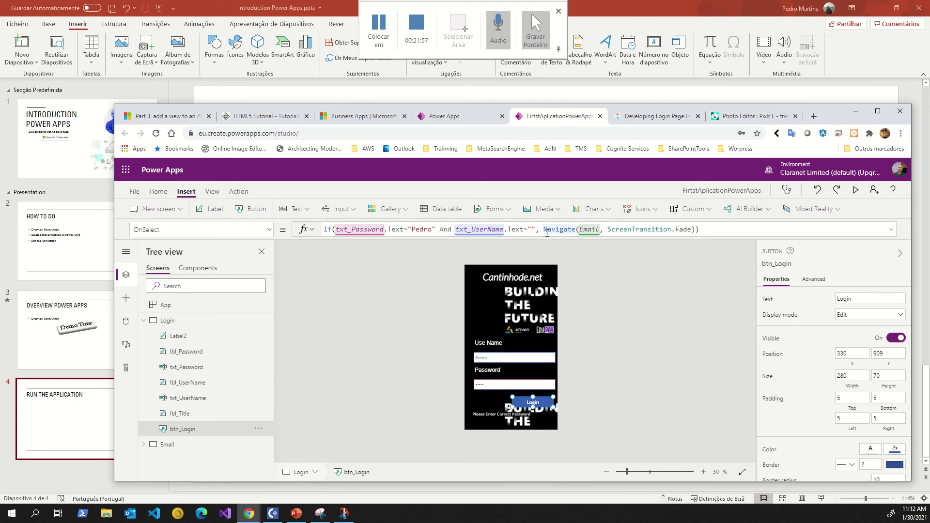
Fill the expected user name into the condition's empty quotes, then select the password message label.
click(531, 229)
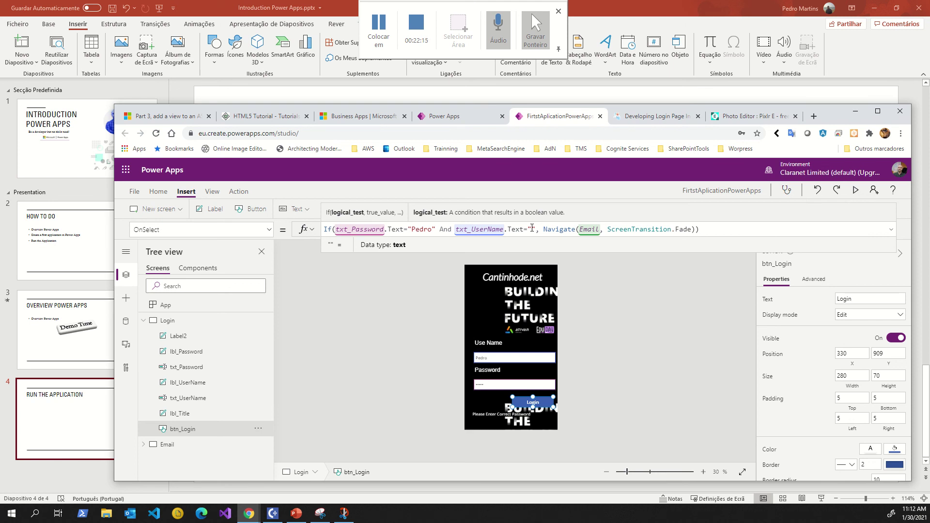
text(Ped)
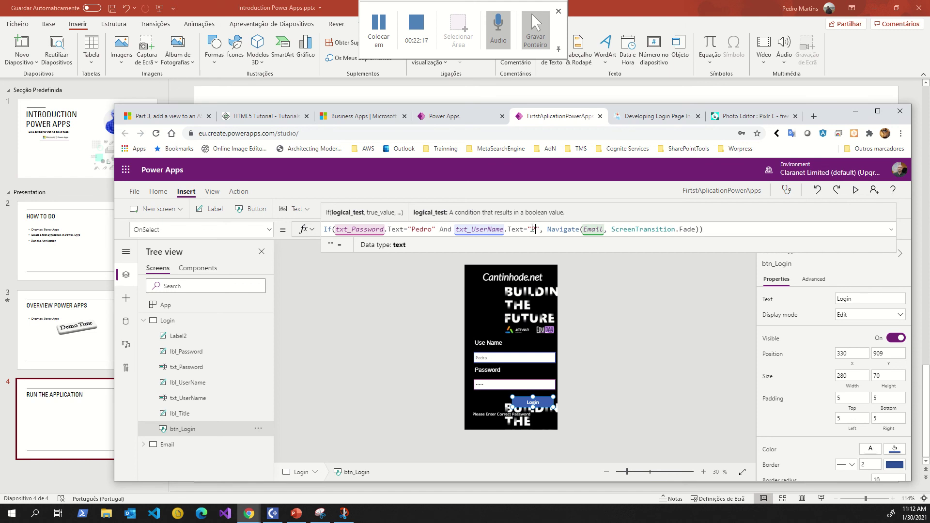
text(ro)
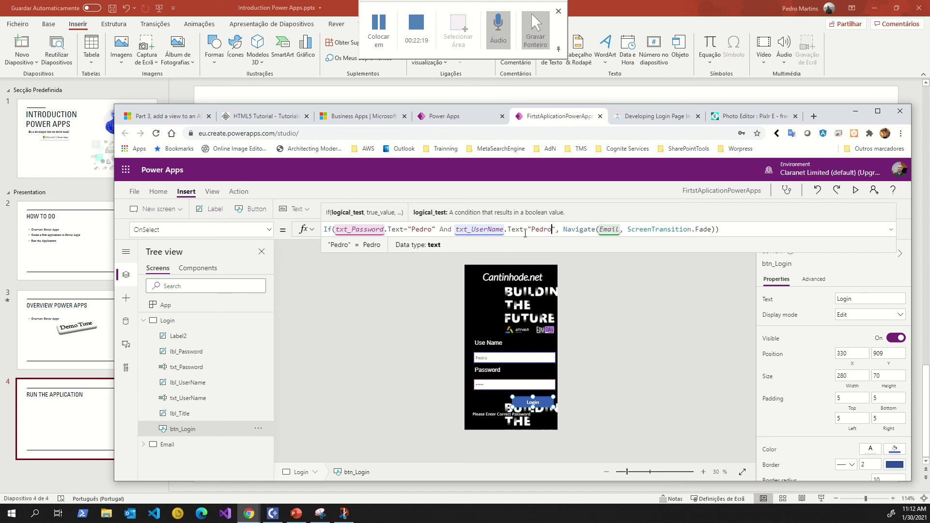
click(491, 415)
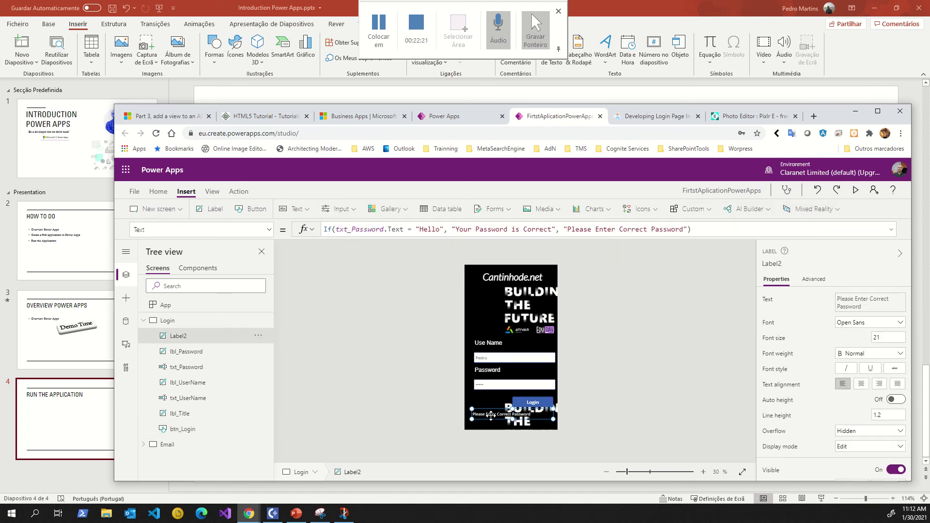
Replace 'Hello' in Label2's If formula with the expected password, then start the preview.
click(428, 232)
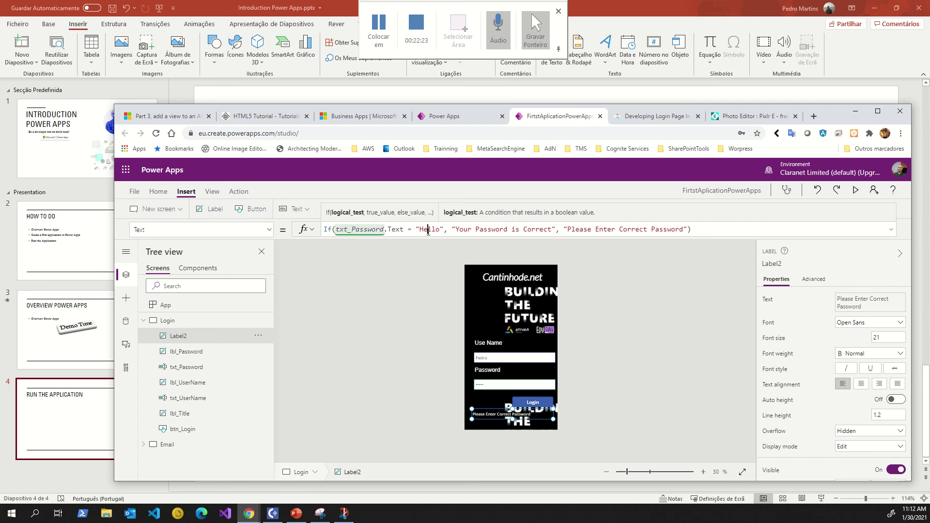
double_click(428, 232)
text(Pedro)
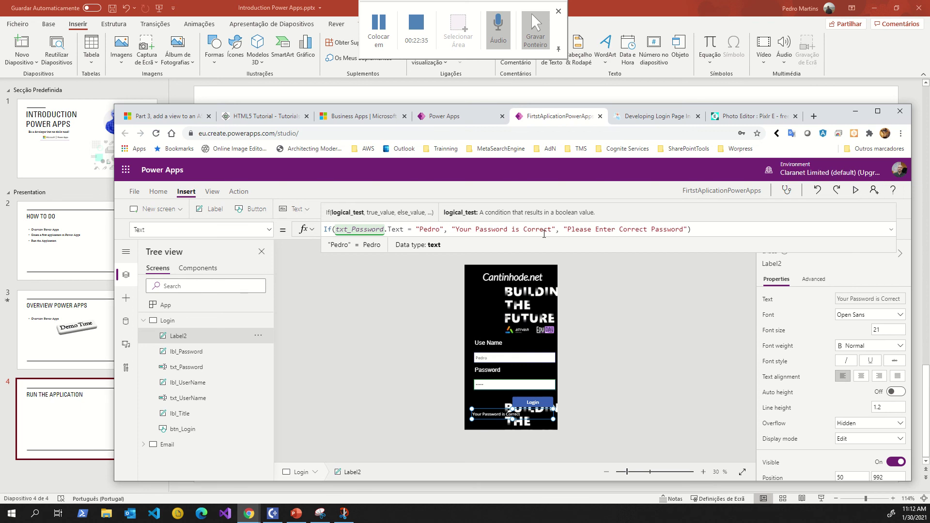
click(739, 228)
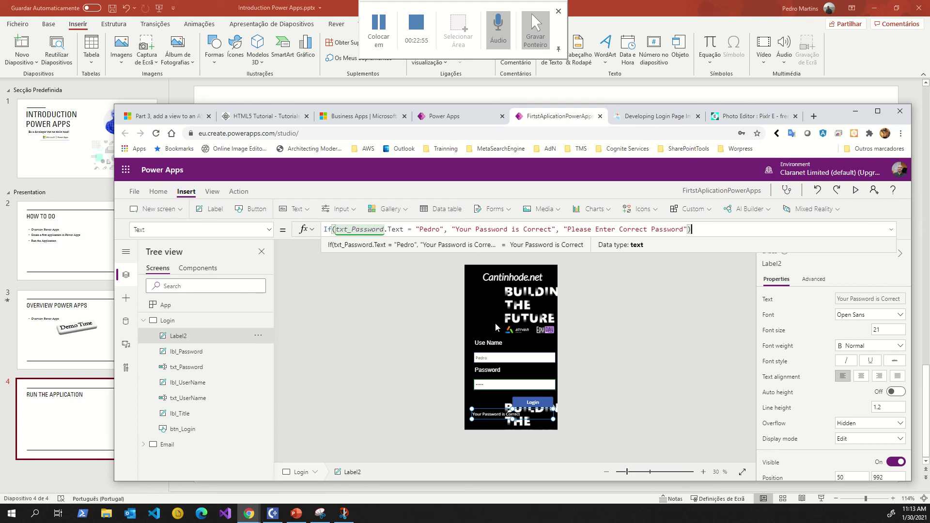
click(855, 190)
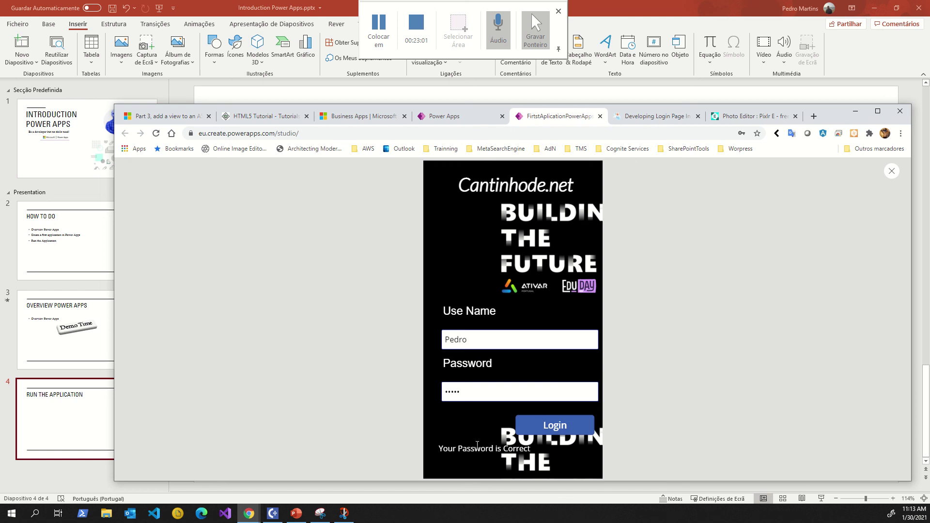
Test Login in preview to confirm it reaches the Email screen, then close the preview.
click(548, 429)
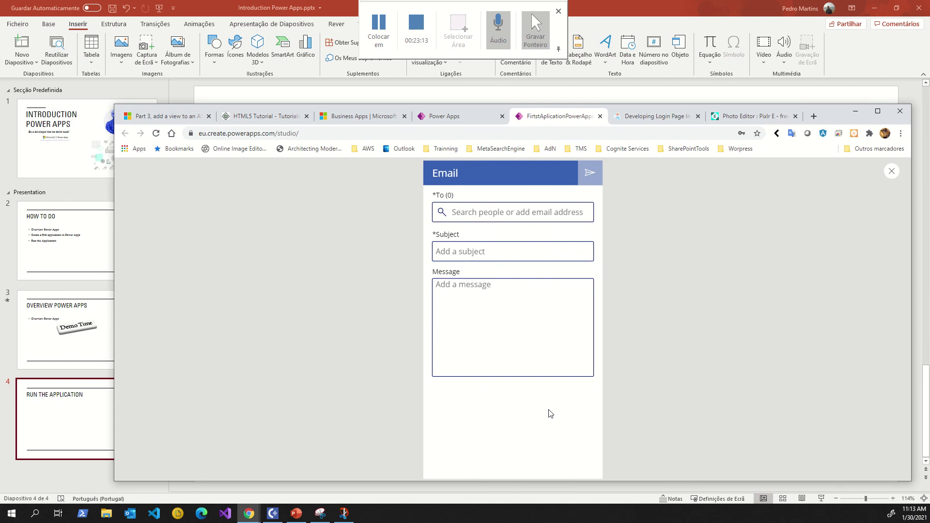
click(891, 173)
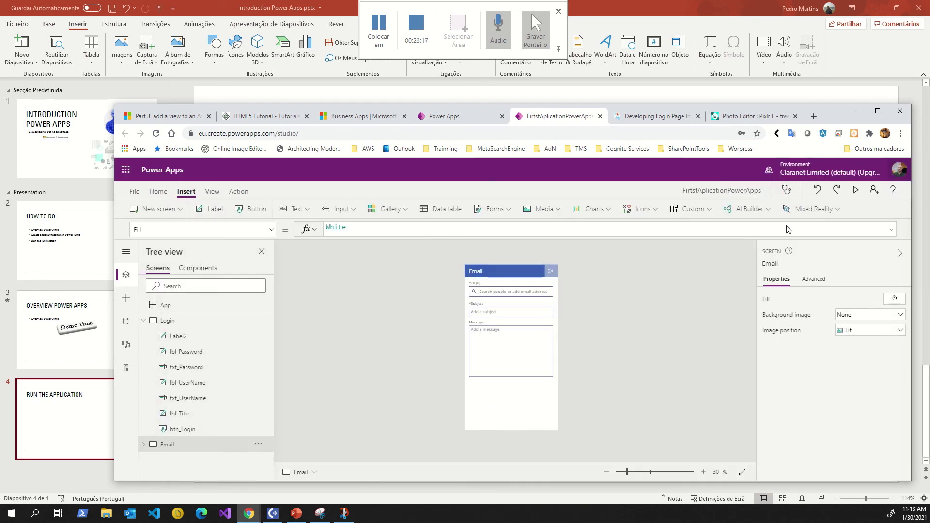